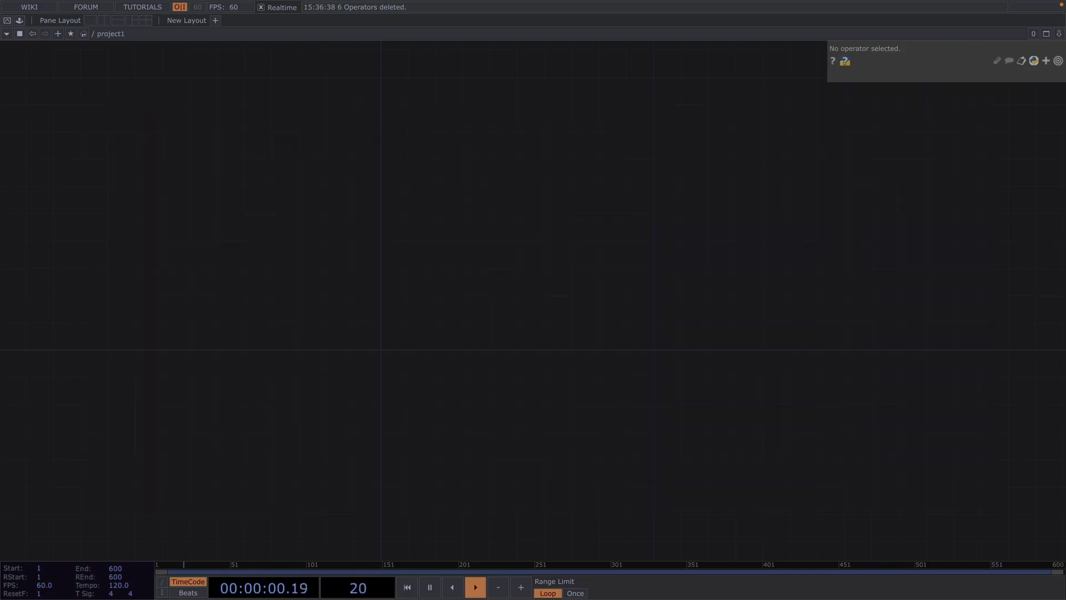
# Step: Lower the global volume to about 0.21 and mute the project's audio output
pyautogui.moveTo(1058, 160); pyautogui.dragTo(356, 229)
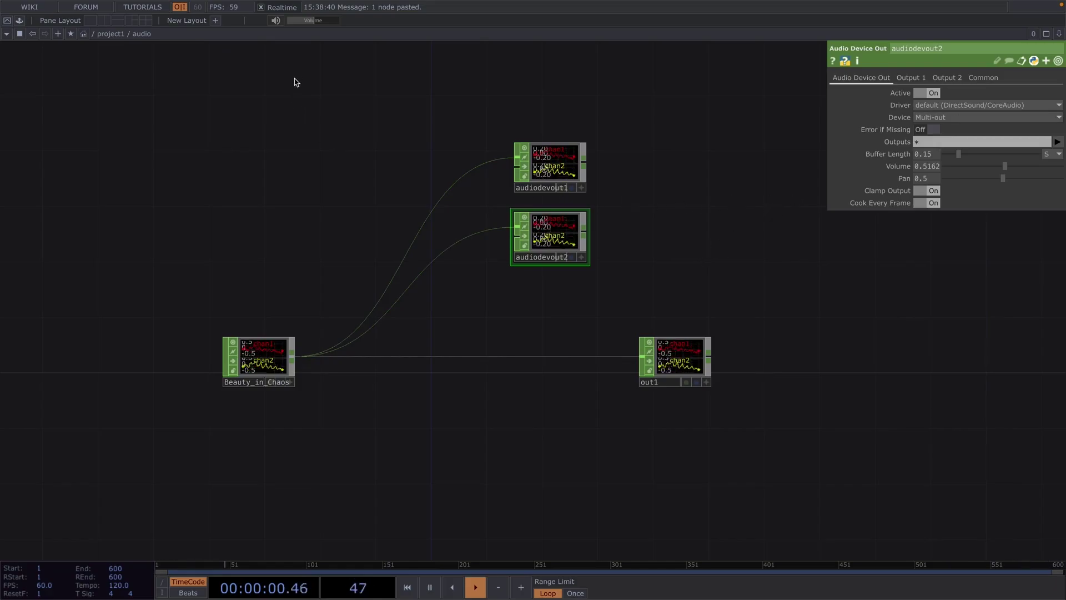
pyautogui.moveTo(312, 23); pyautogui.dragTo(302, 23)
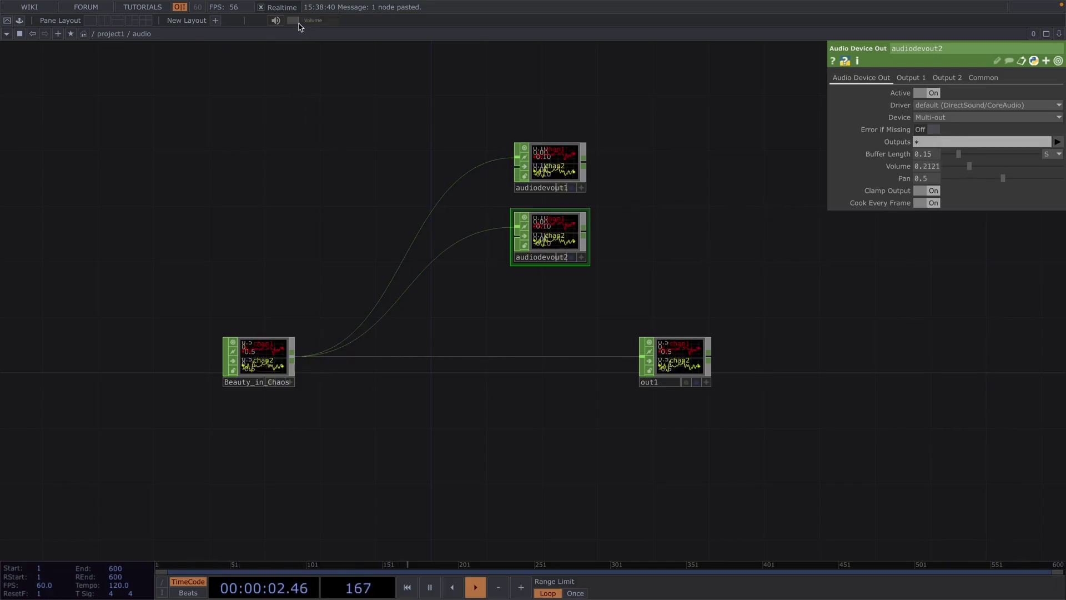
pyautogui.click(276, 21)
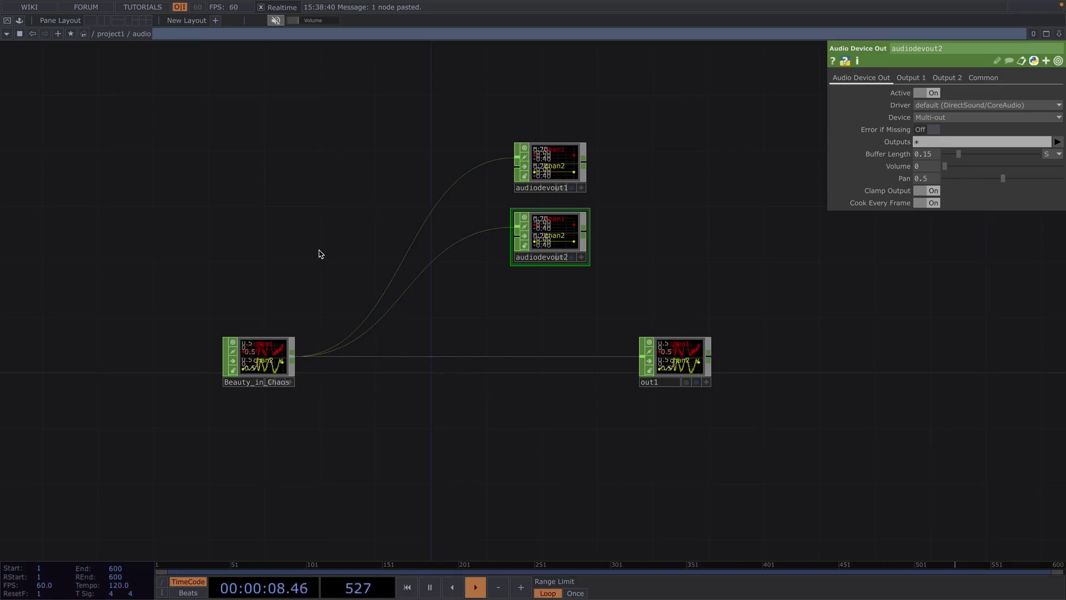
# Step: Leave the audio component and attach a Null CHOP to its output in the project network
pyautogui.scroll(-6, 319, 250)
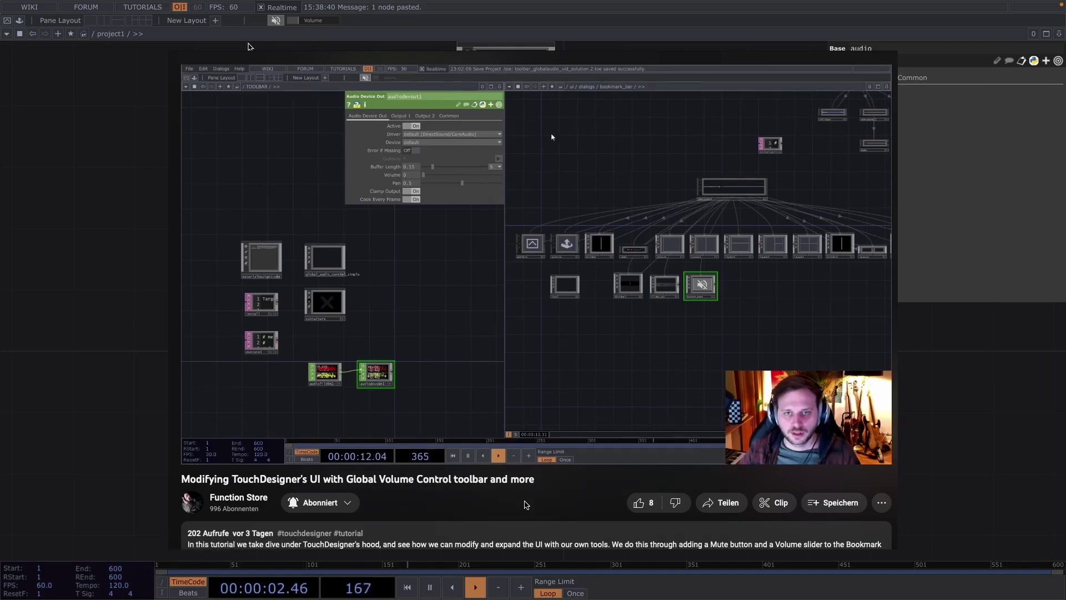
pyautogui.moveTo(196, 257); pyautogui.dragTo(435, 369)
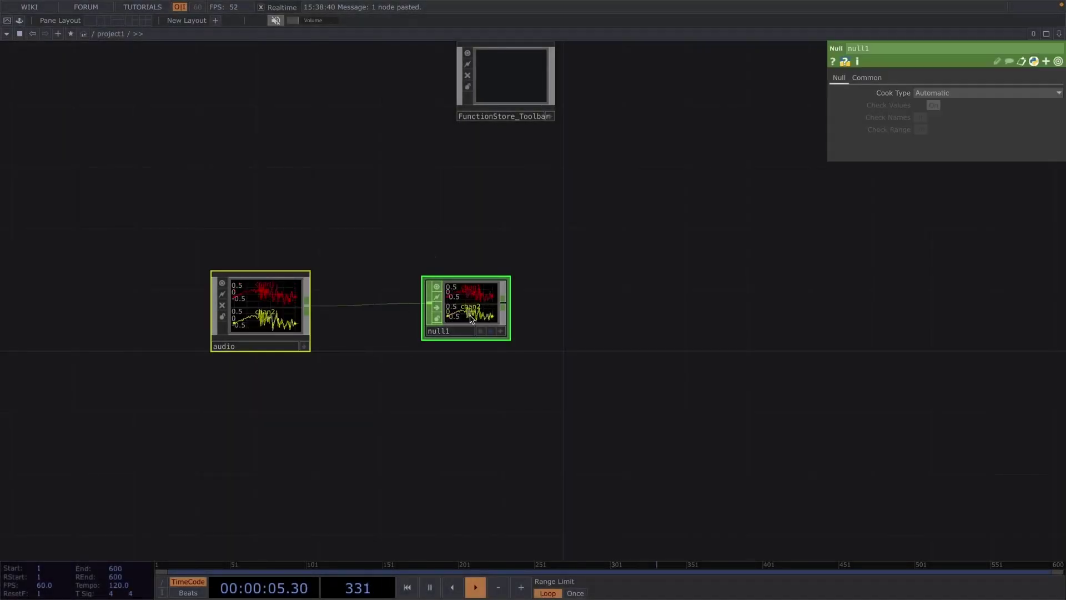
pyautogui.moveTo(440, 276); pyautogui.dragTo(362, 199)
pyautogui.moveTo(400, 305); pyautogui.dragTo(408, 298)
pyautogui.moveTo(399, 313); pyautogui.dragTo(425, 302, button='middle')
pyautogui.moveTo(426, 302); pyautogui.dragTo(402, 326)
pyautogui.moveTo(471, 163); pyautogui.dragTo(373, 109)
pyautogui.moveTo(478, 237); pyautogui.dragTo(489, 153)
pyautogui.click(466, 317)
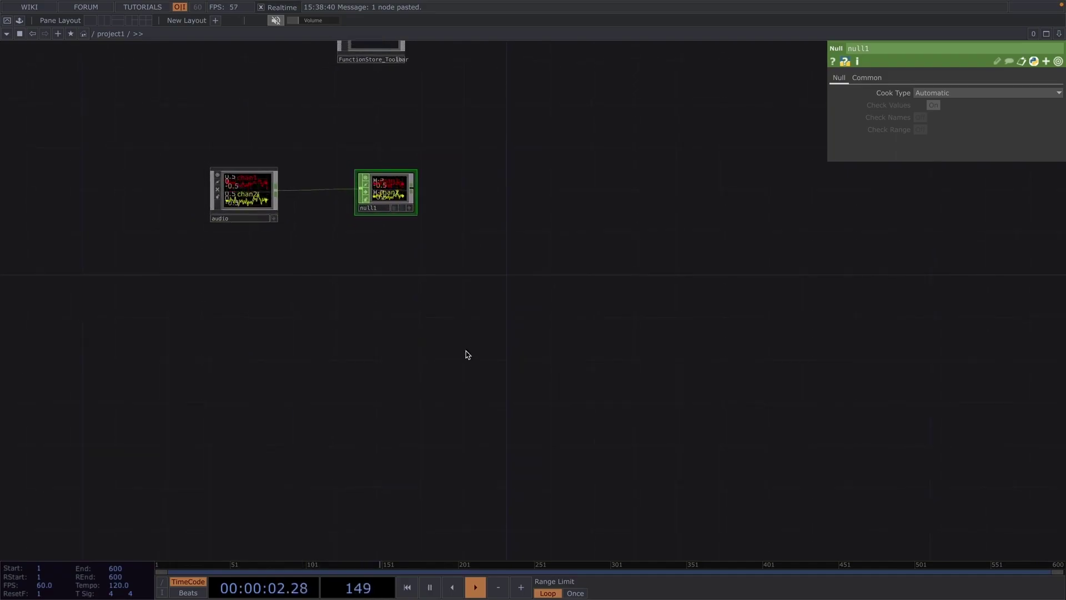
# Step: Add a Torus SOP in the empty area below the audio component
pyautogui.moveTo(464, 355); pyautogui.dragTo(377, 312)
pyautogui.press('Tab')
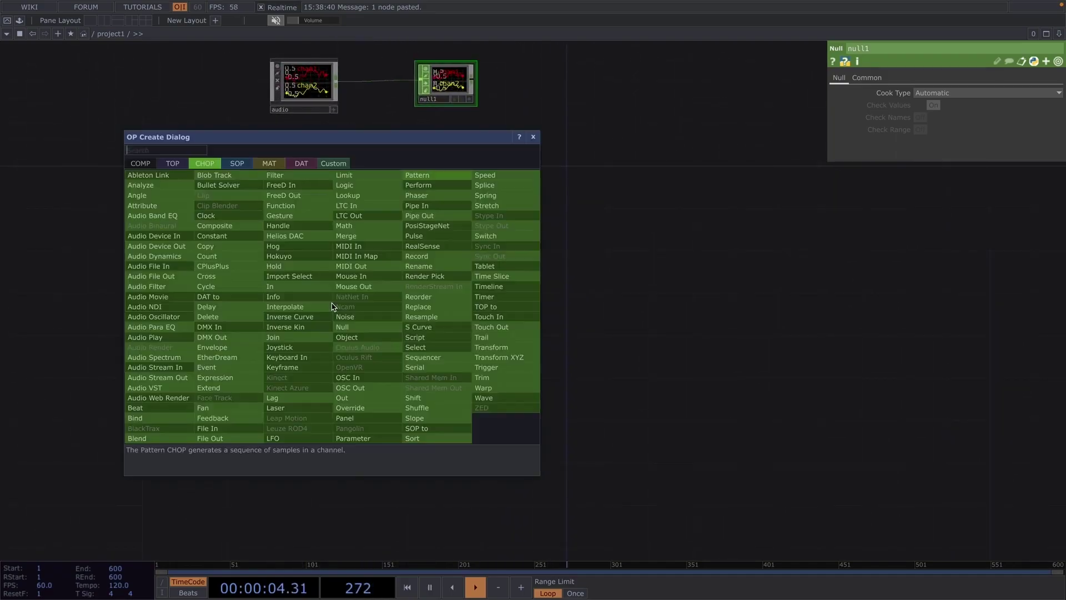
pyautogui.press('Tab')
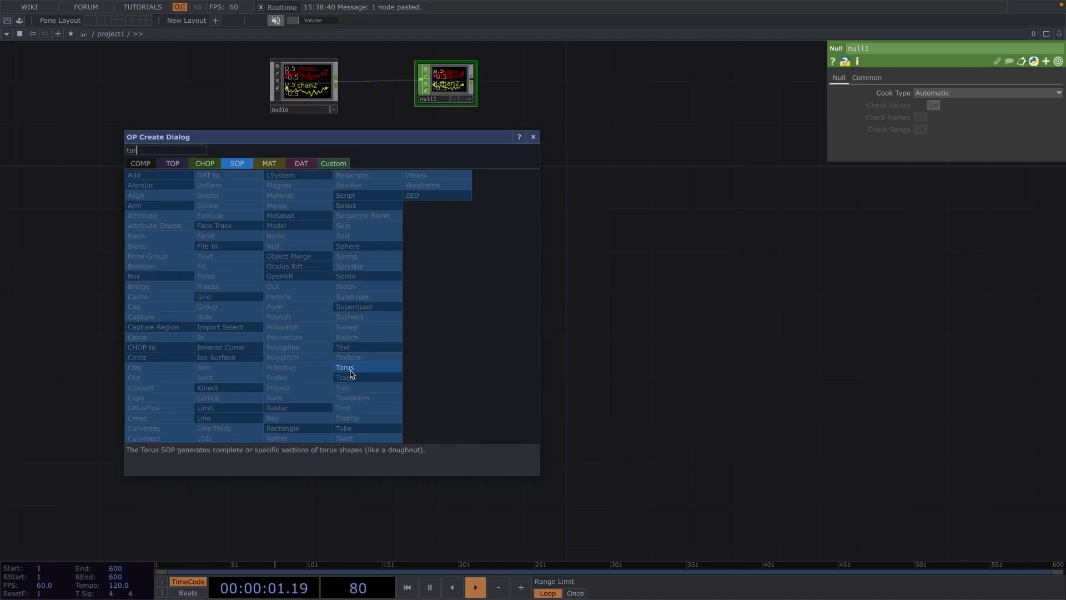
pyautogui.click(350, 368)
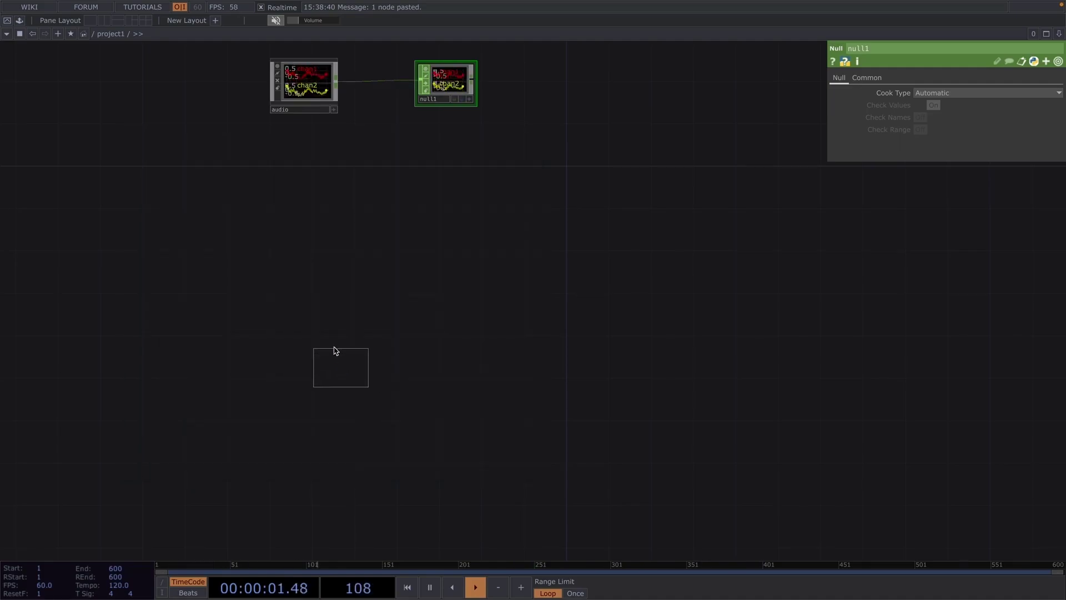
pyautogui.click(333, 303)
# Step: Connect a Texture SOP to the torus output and place it beside the torus
pyautogui.rightClick(355, 304)
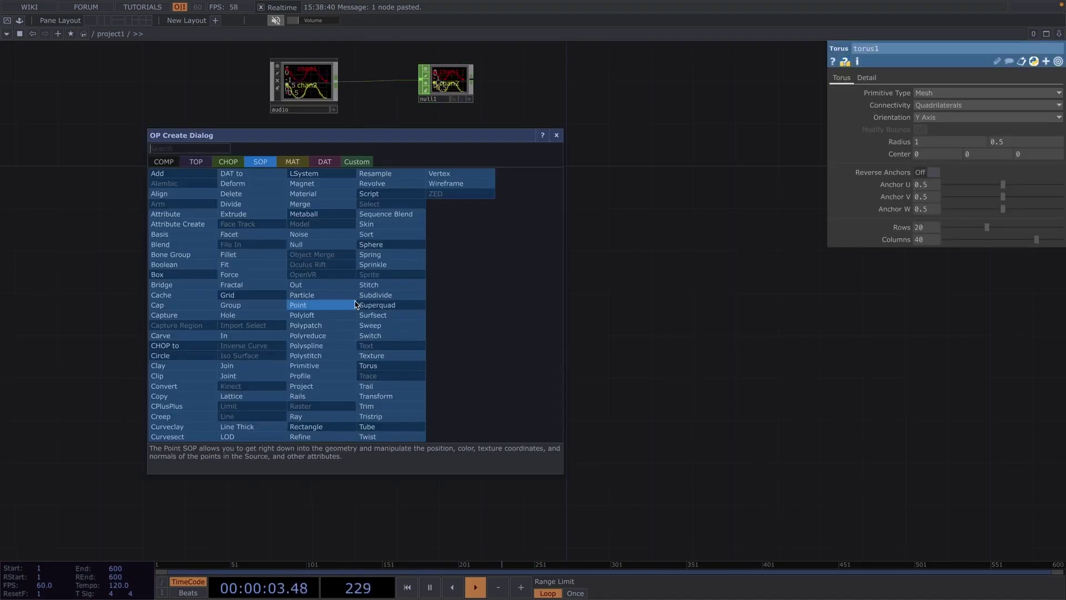
pyautogui.write('tr')
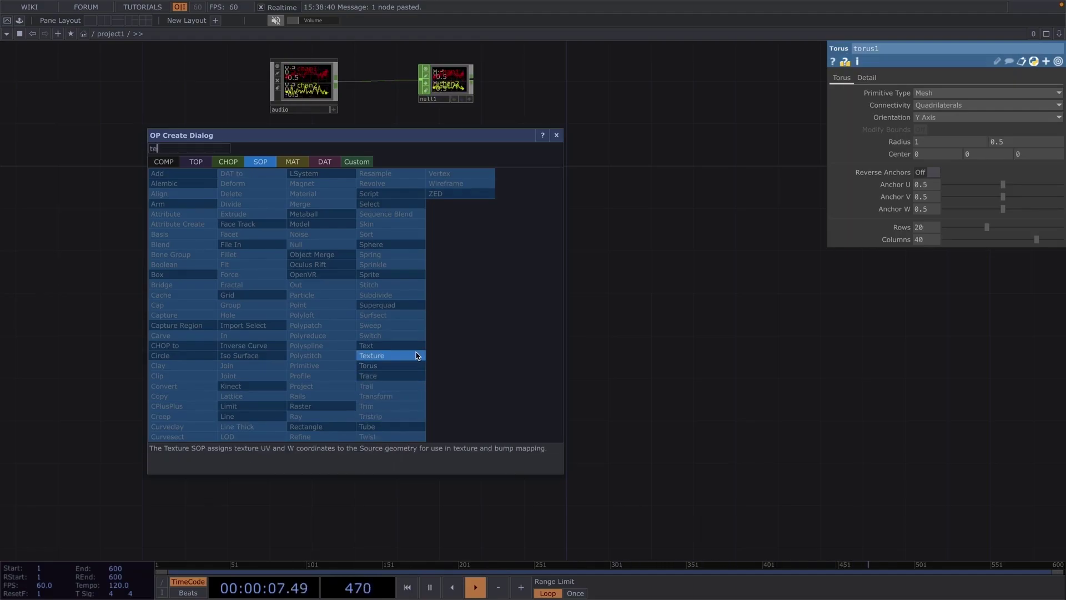
pyautogui.click(418, 355)
pyautogui.click(468, 305)
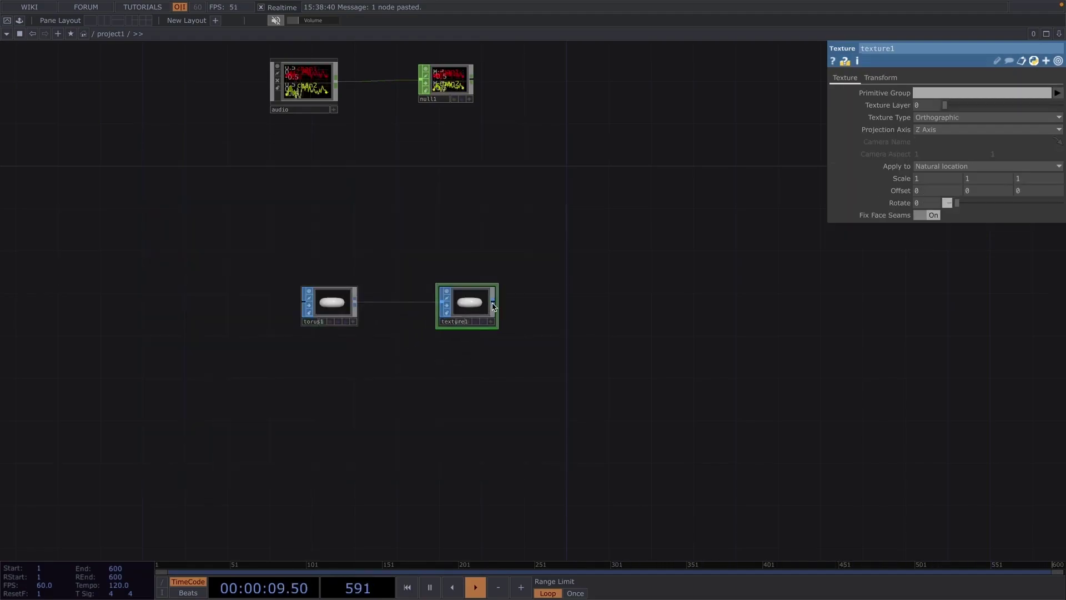
# Step: Connect a Geometry COMP to the output of the torus's Texture SOP
pyautogui.rightClick(493, 306)
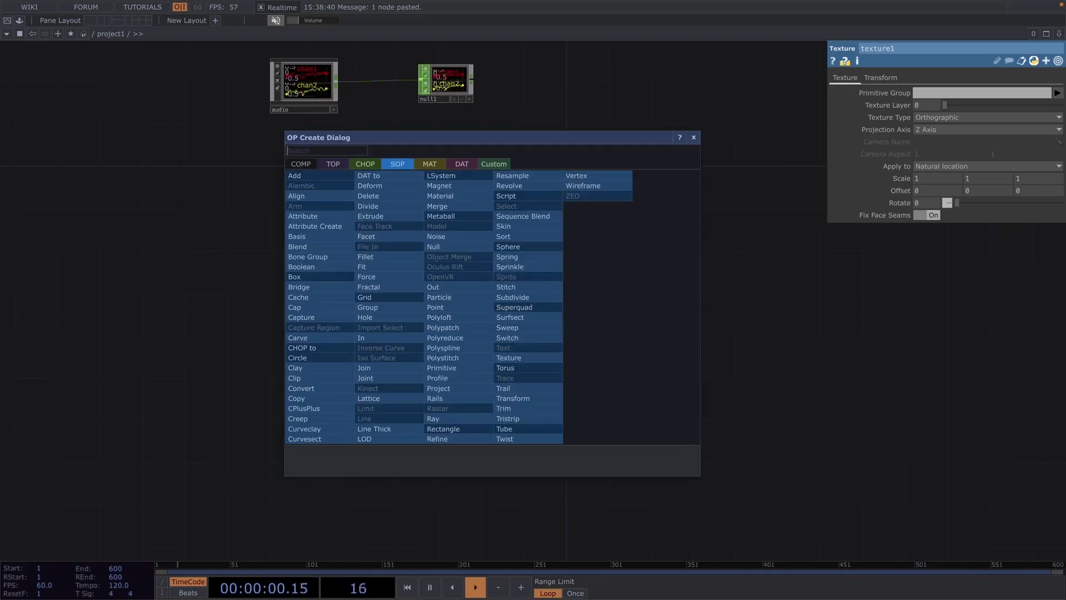
pyautogui.click(301, 164)
pyautogui.click(316, 254)
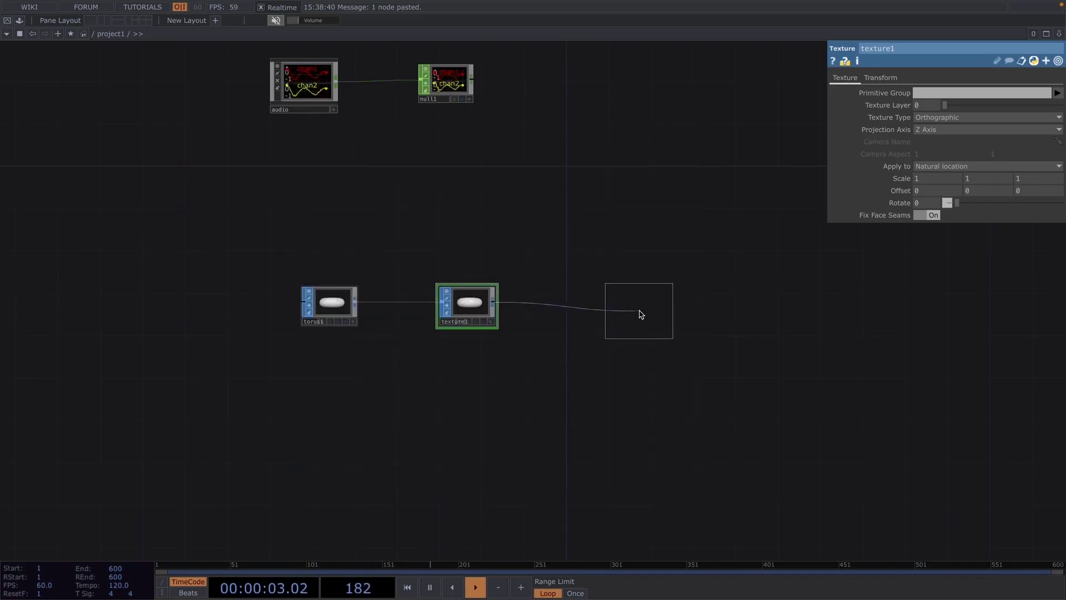
pyautogui.click(591, 297)
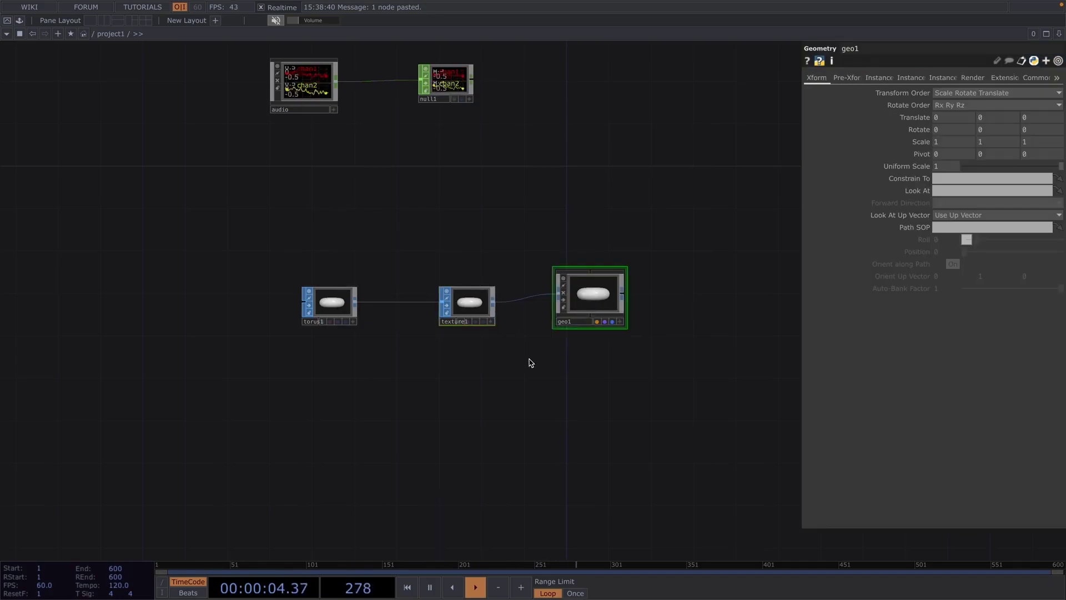
# Step: Add a Sphere SOP below the torus
pyautogui.moveTo(529, 358); pyautogui.dragTo(535, 305)
pyautogui.press('Tab')
pyautogui.press('Tab')
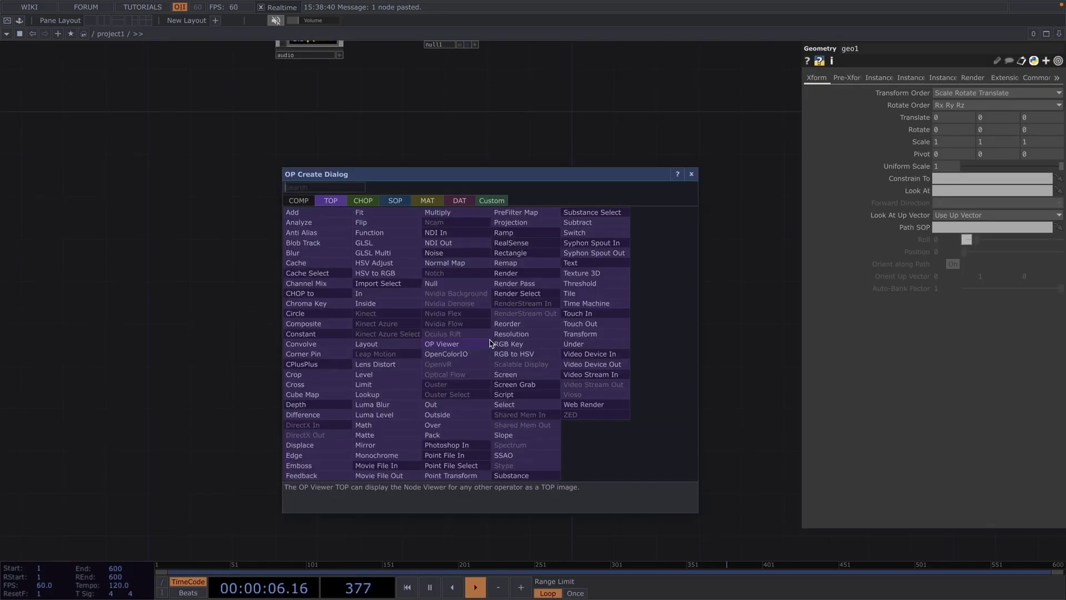
pyautogui.press('Tab')
pyautogui.press('Tab')
pyautogui.write('sp')
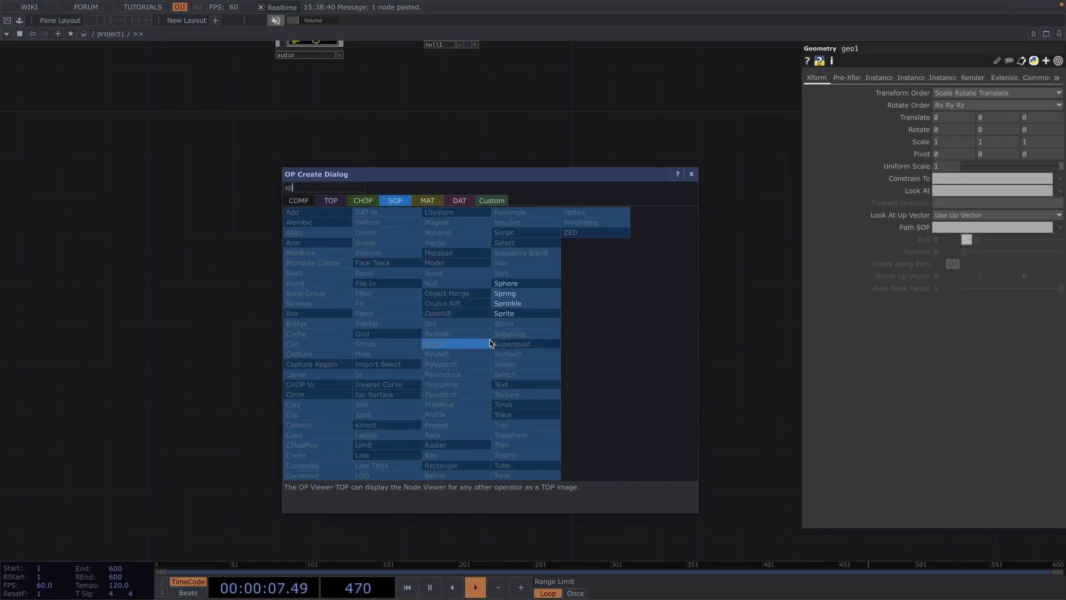
pyautogui.click(544, 285)
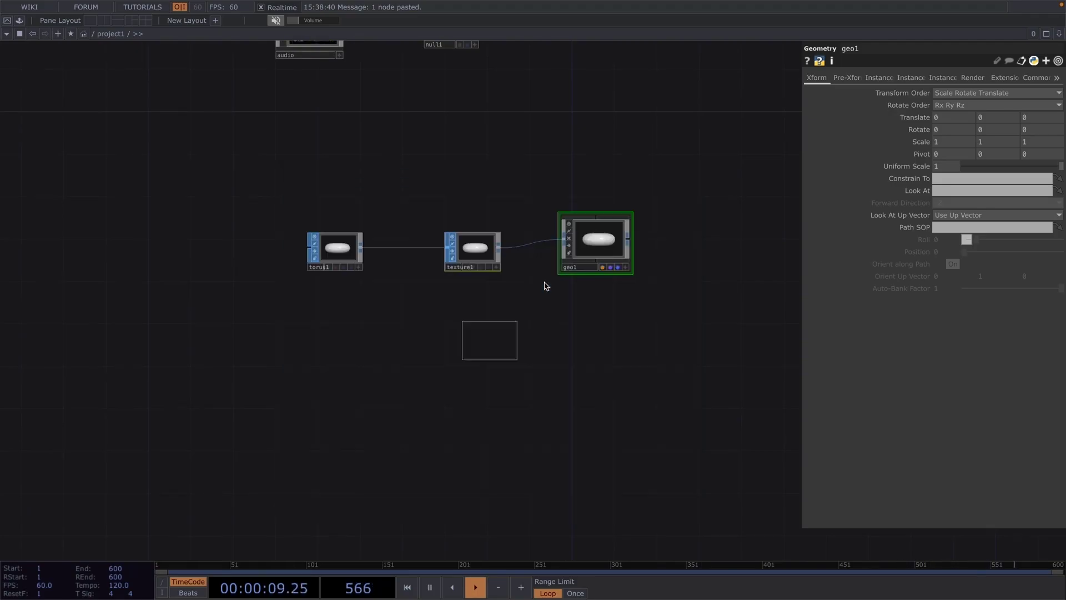
pyautogui.click(345, 360)
# Step: Connect a Texture SOP to the sphere output, lined up under the torus's texture node
pyautogui.rightClick(372, 358)
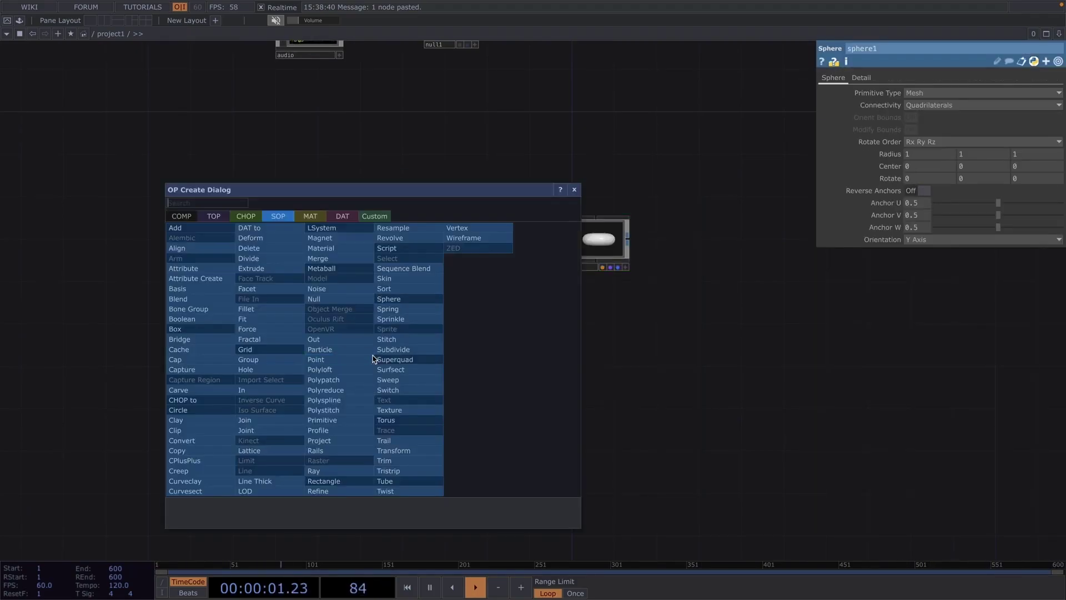
pyautogui.write('te')
pyautogui.click(401, 411)
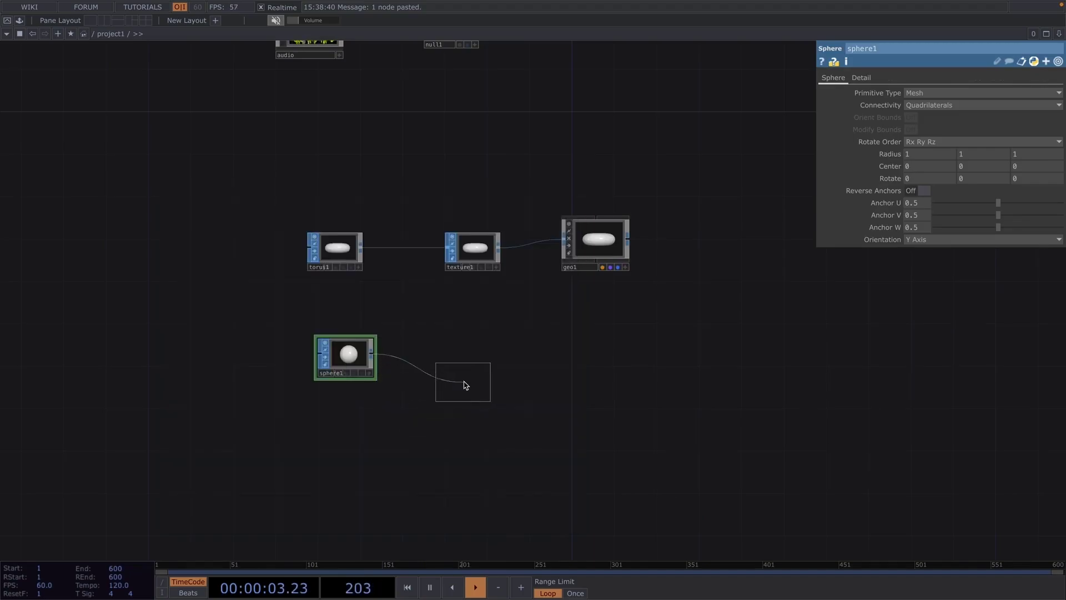
pyautogui.click(472, 358)
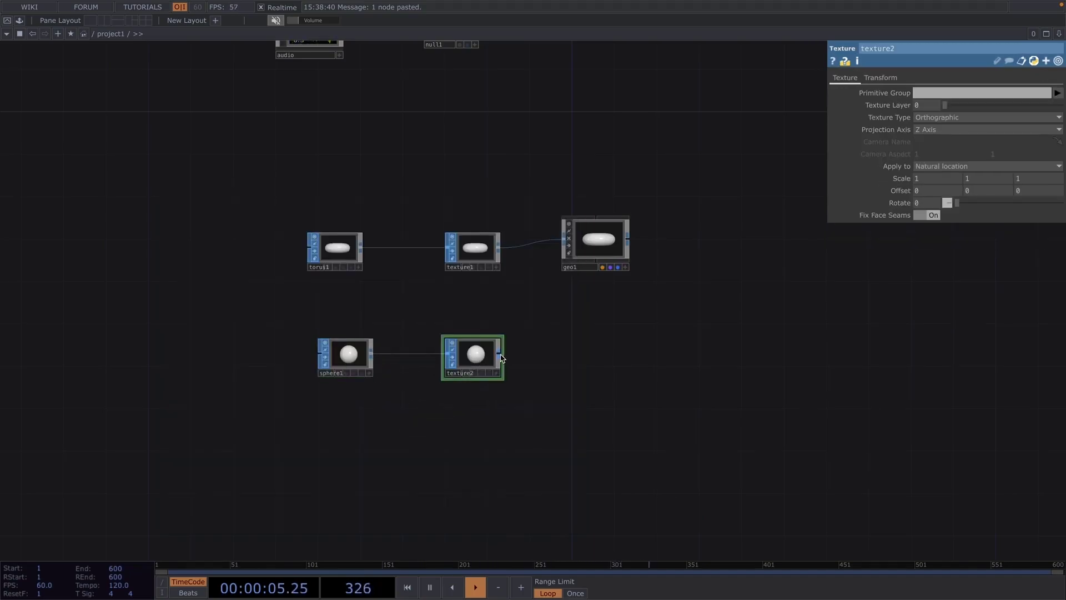
# Step: Connect a second Geometry COMP to the sphere's Texture SOP, placed under the first geometry
pyautogui.rightClick(499, 355)
pyautogui.click(318, 216)
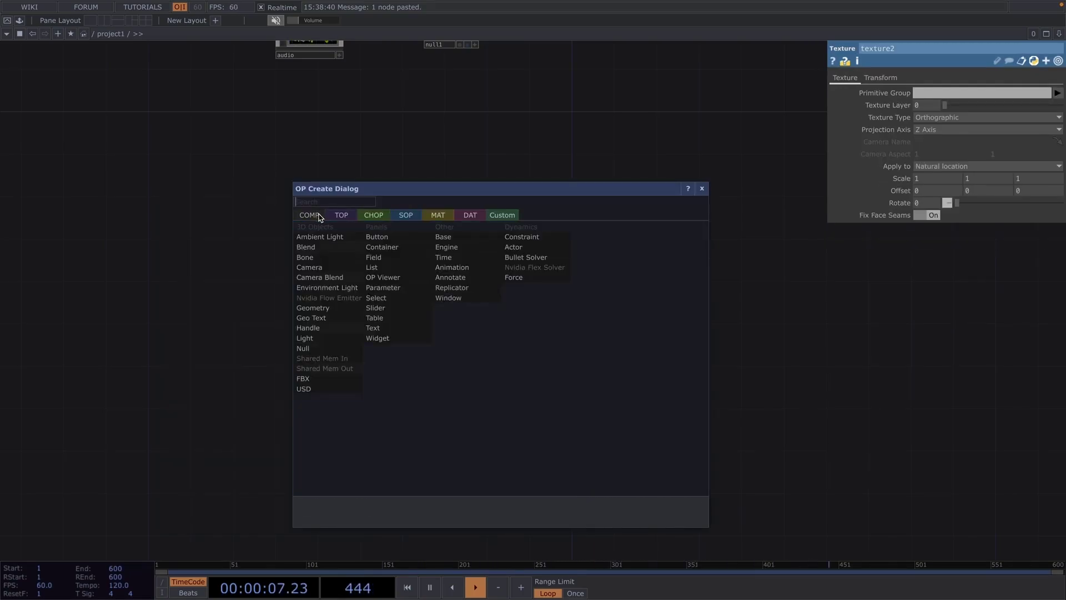
pyautogui.write('gw')
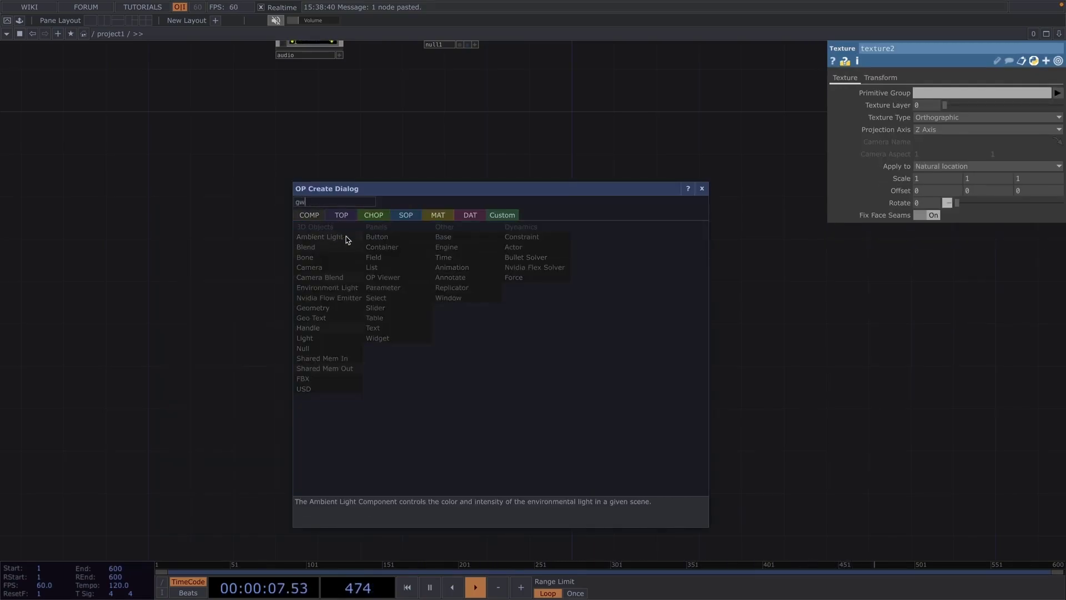
pyautogui.click(340, 308)
pyautogui.click(596, 354)
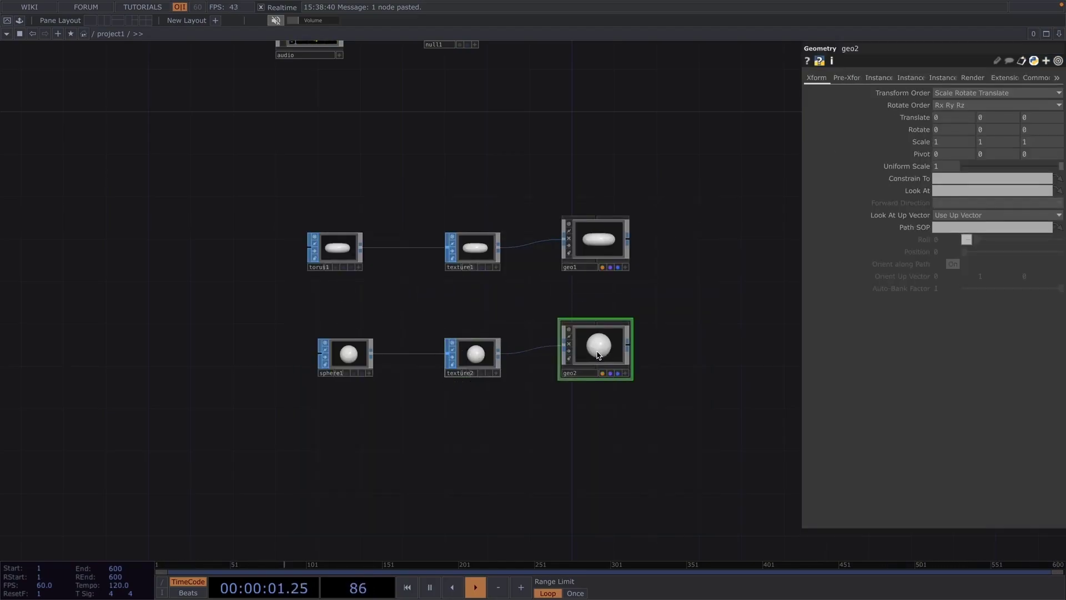
# Step: Add a Camera COMP above the two geometry components
pyautogui.moveTo(548, 406); pyautogui.dragTo(548, 314)
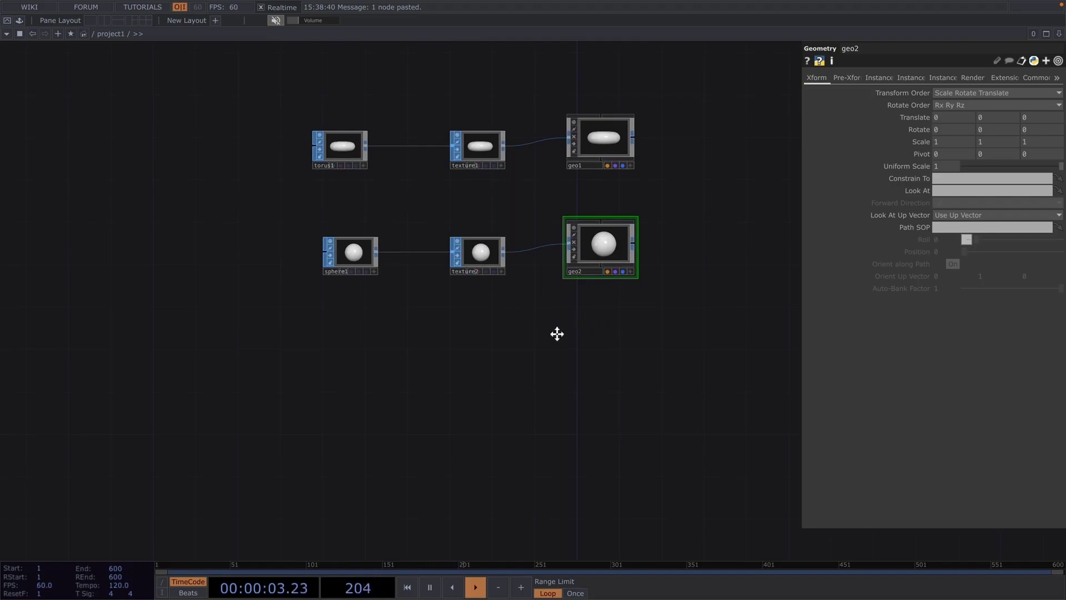
pyautogui.press('Tab')
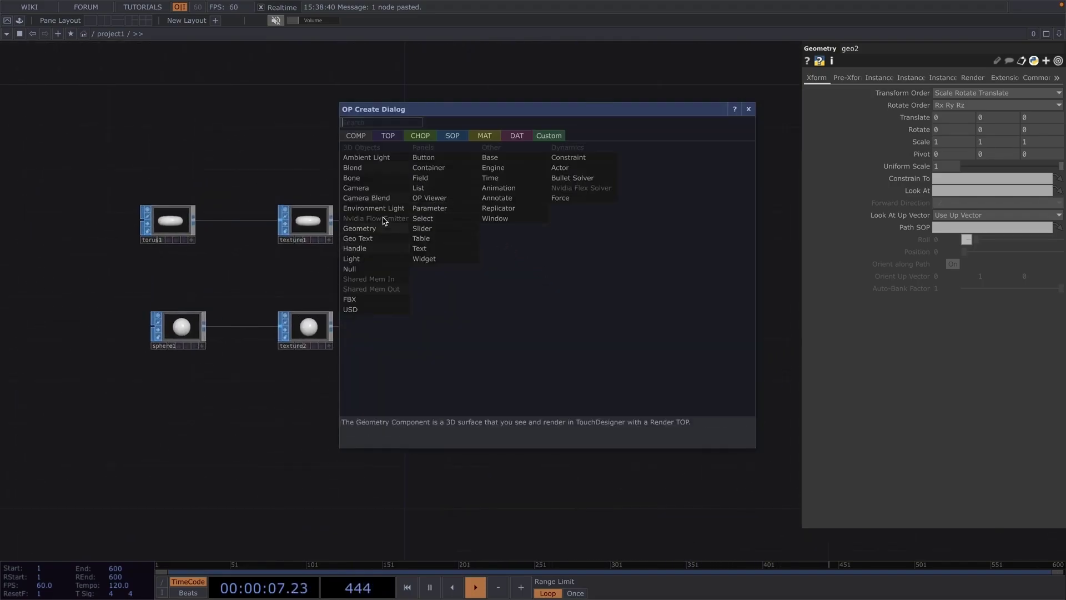
pyautogui.click(383, 190)
pyautogui.click(433, 135)
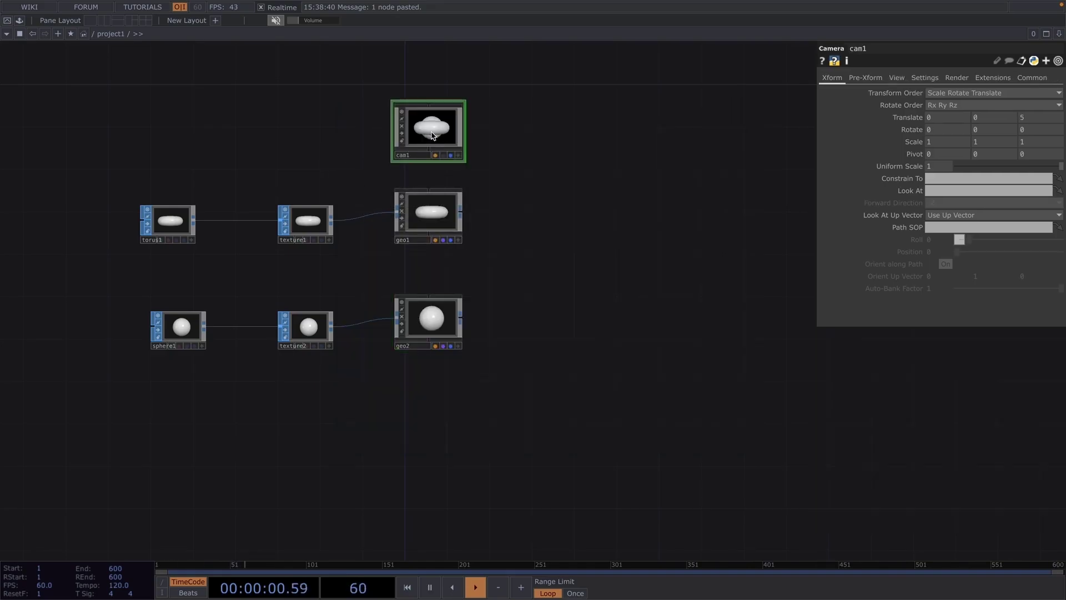
# Step: Add a Render TOP beside the camera and geometry components
pyautogui.press('Tab')
pyautogui.write('re')
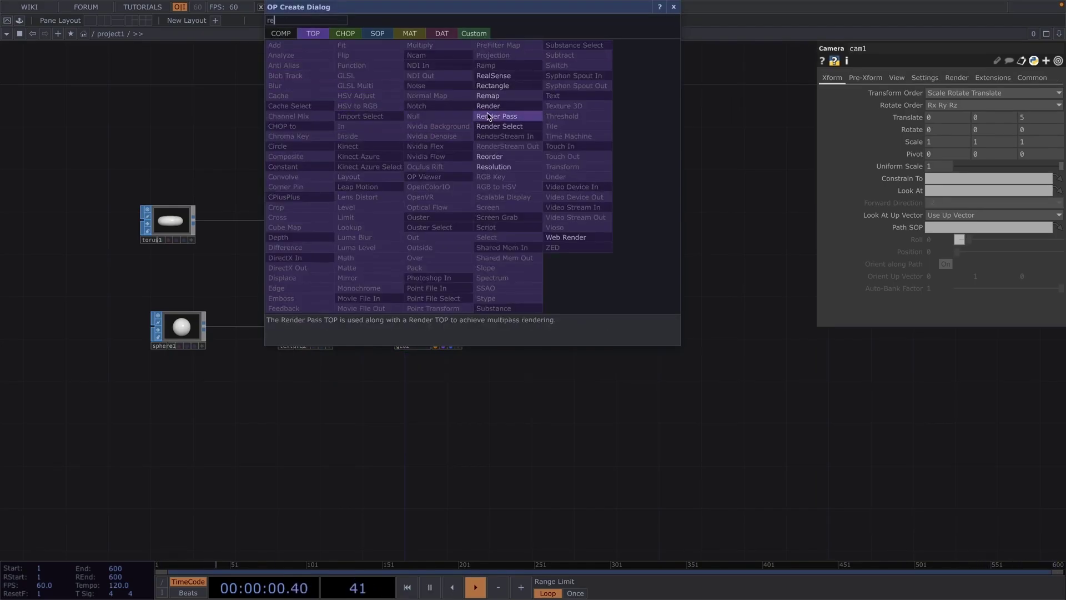
pyautogui.click(488, 105)
pyautogui.click(559, 255)
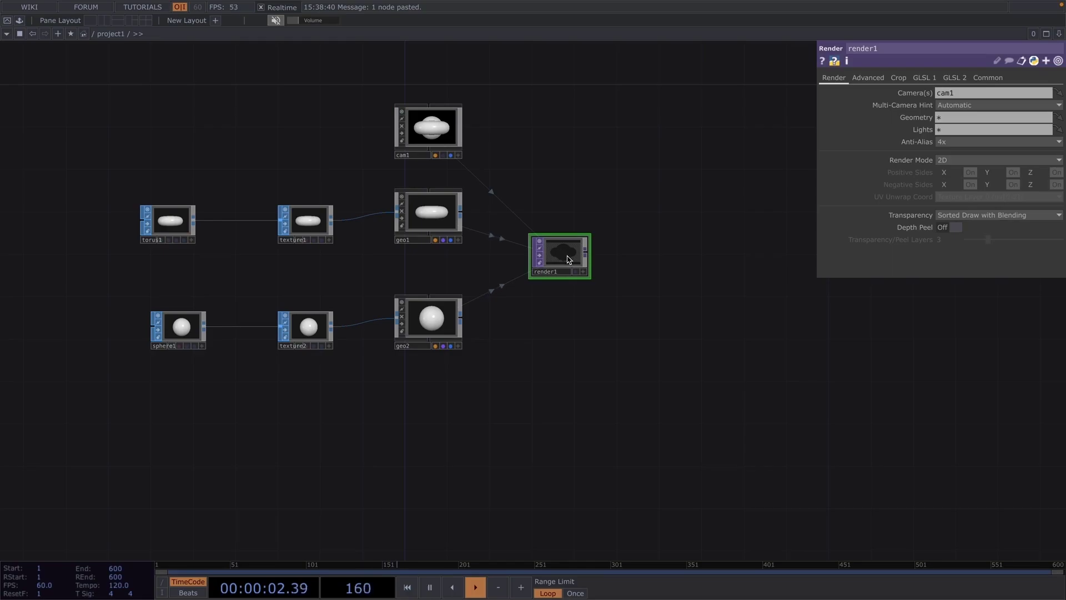
# Step: Split the workspace into two side-by-side panes and turn the second one into a TOP Viewer
pyautogui.scroll(5, 568, 259)
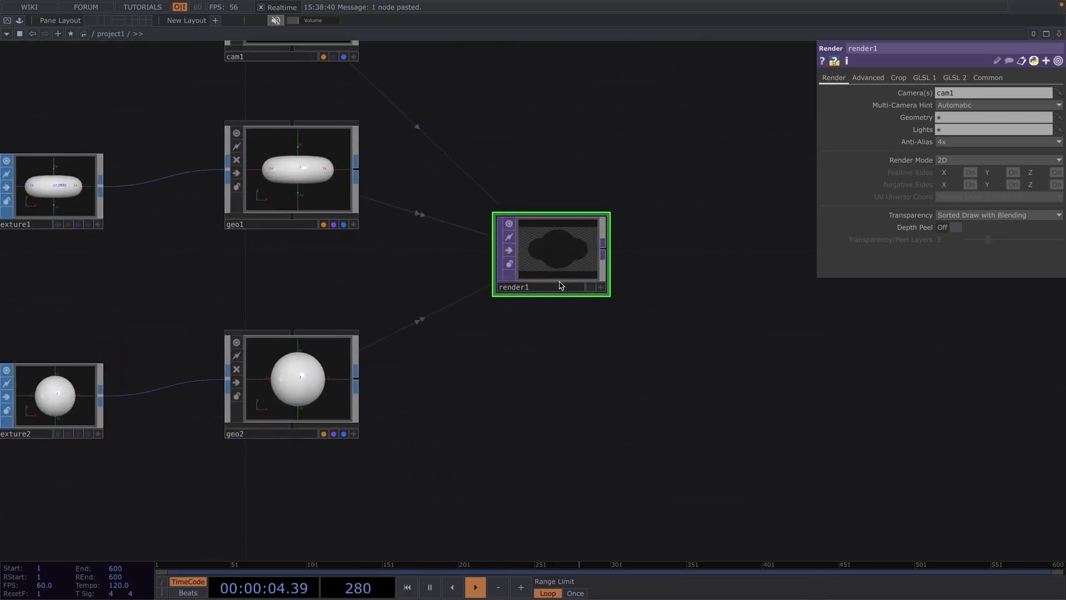
pyautogui.moveTo(429, 317); pyautogui.dragTo(509, 327)
pyautogui.moveTo(490, 309); pyautogui.dragTo(503, 312, button='middle')
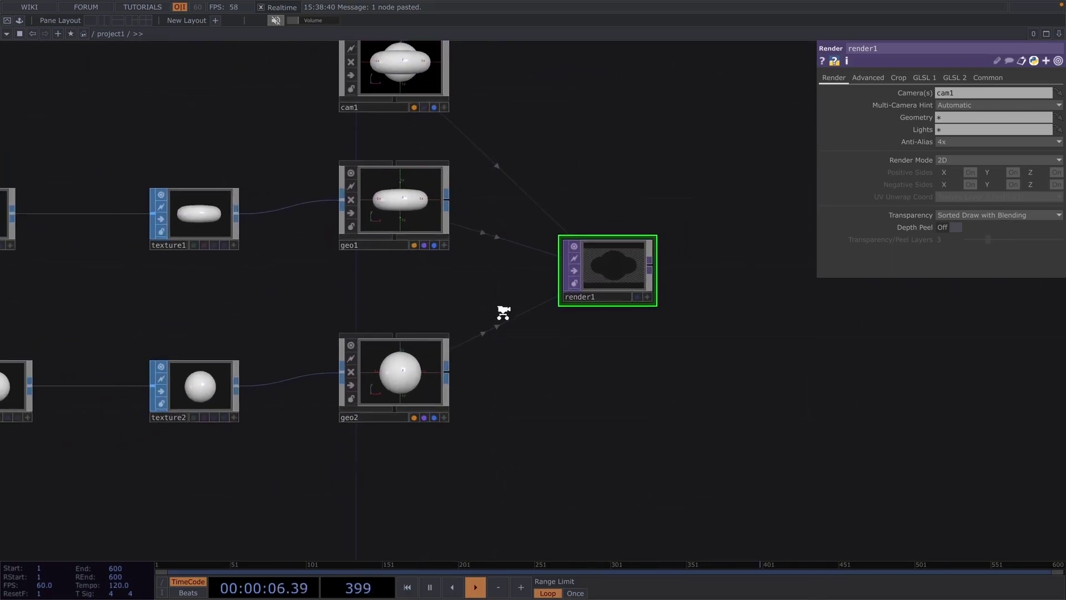
pyautogui.scroll(-3, 508, 316)
pyautogui.moveTo(473, 176); pyautogui.dragTo(387, 183)
pyautogui.click(105, 21)
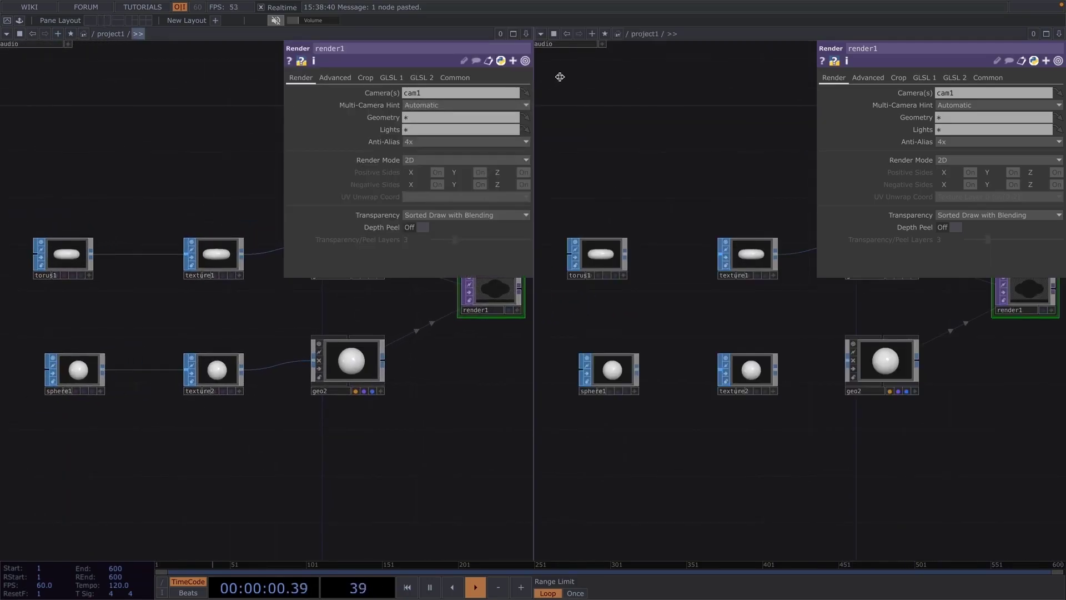
pyautogui.click(542, 37)
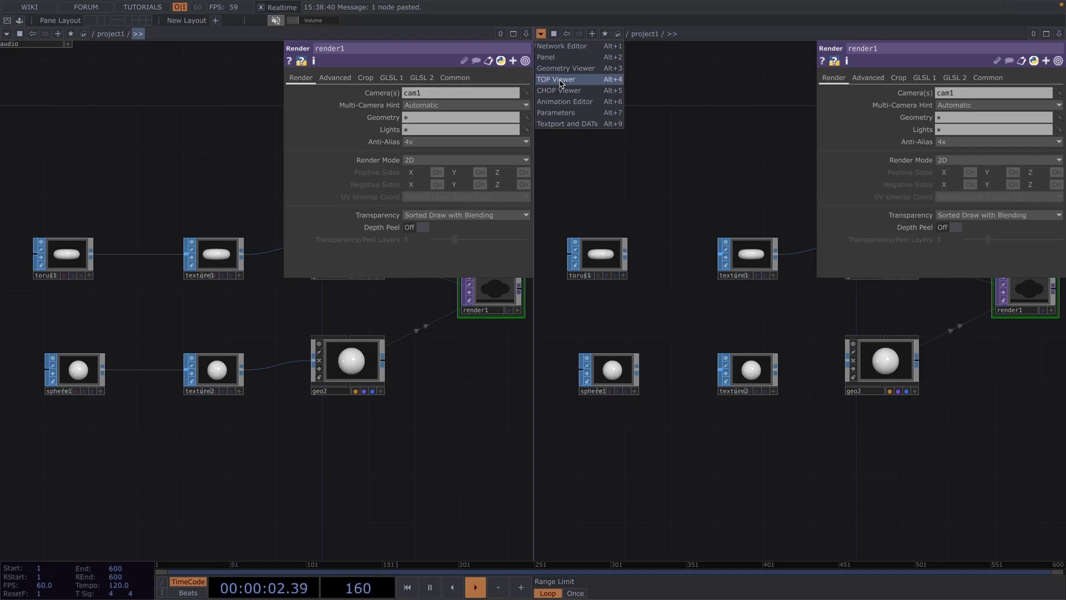
pyautogui.click(563, 83)
# Step: Connect a Null TOP to the Render TOP's output, leaving space between the two nodes
pyautogui.moveTo(492, 336); pyautogui.dragTo(138, 333)
pyautogui.scroll(-3, 139, 333)
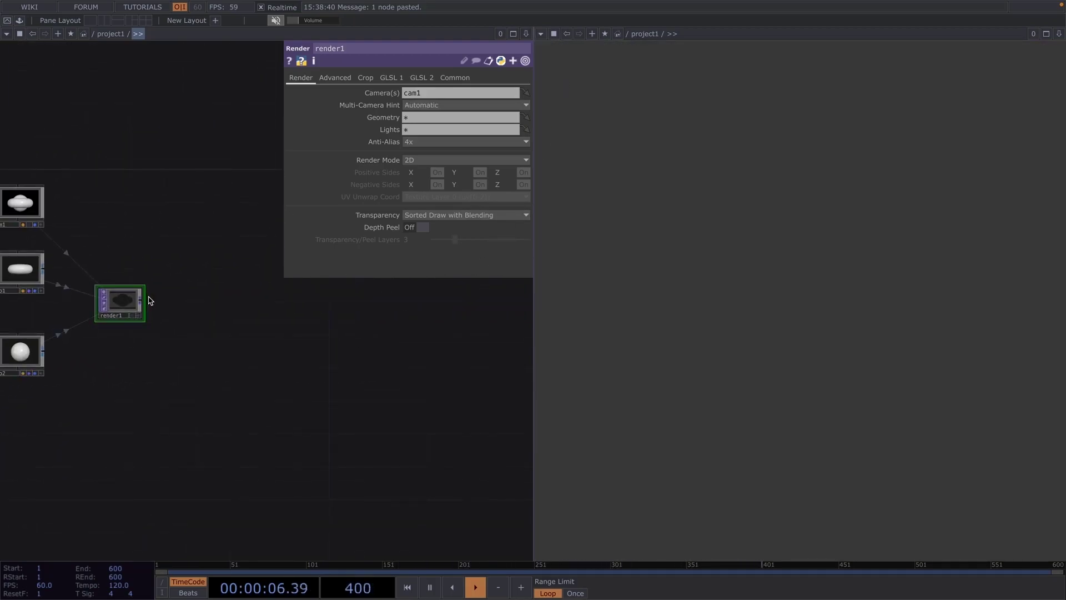
pyautogui.rightClick(140, 303)
pyautogui.write('nu')
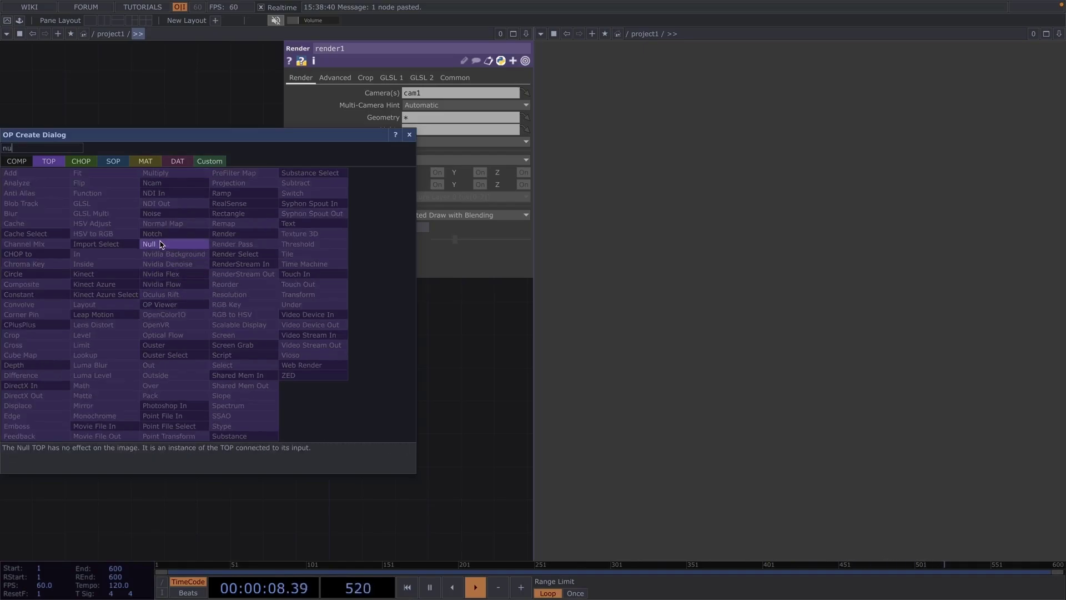
pyautogui.click(149, 244)
pyautogui.click(425, 331)
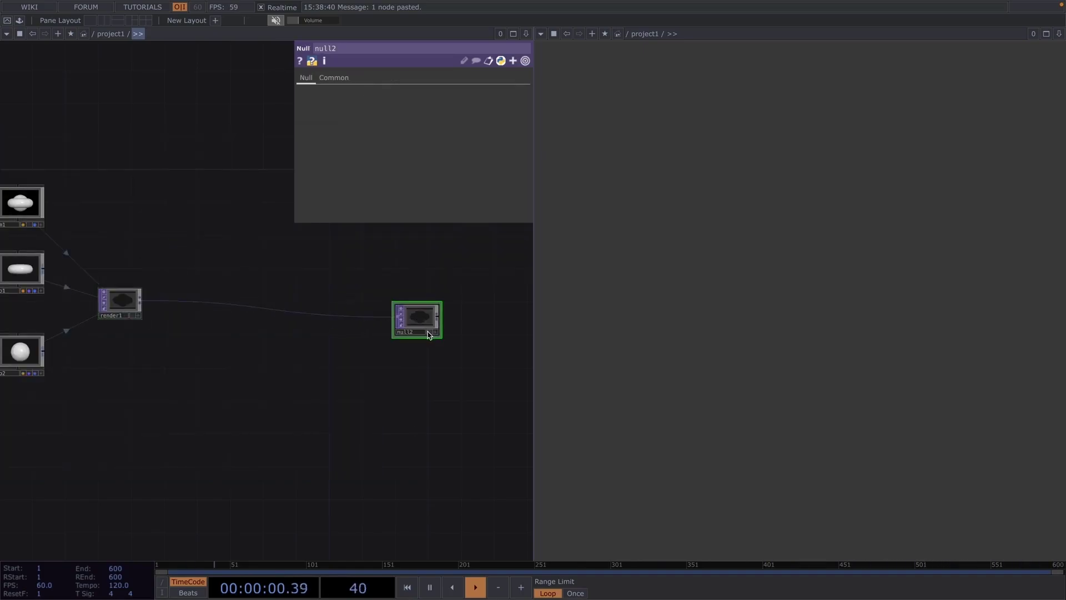
# Step: Show the Null TOP's output in the viewer pane, hide the TOP backdrop in the network, and shift the Null further from the Render TOP
pyautogui.click(432, 332)
pyautogui.click(352, 373)
pyautogui.rightClick(354, 373)
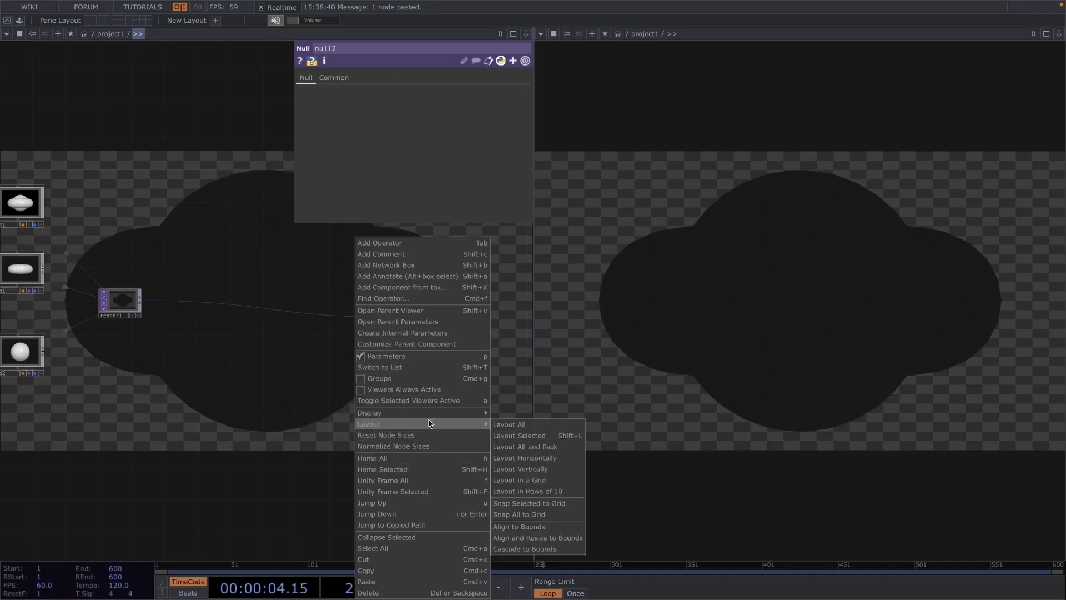
pyautogui.moveTo(439, 413)
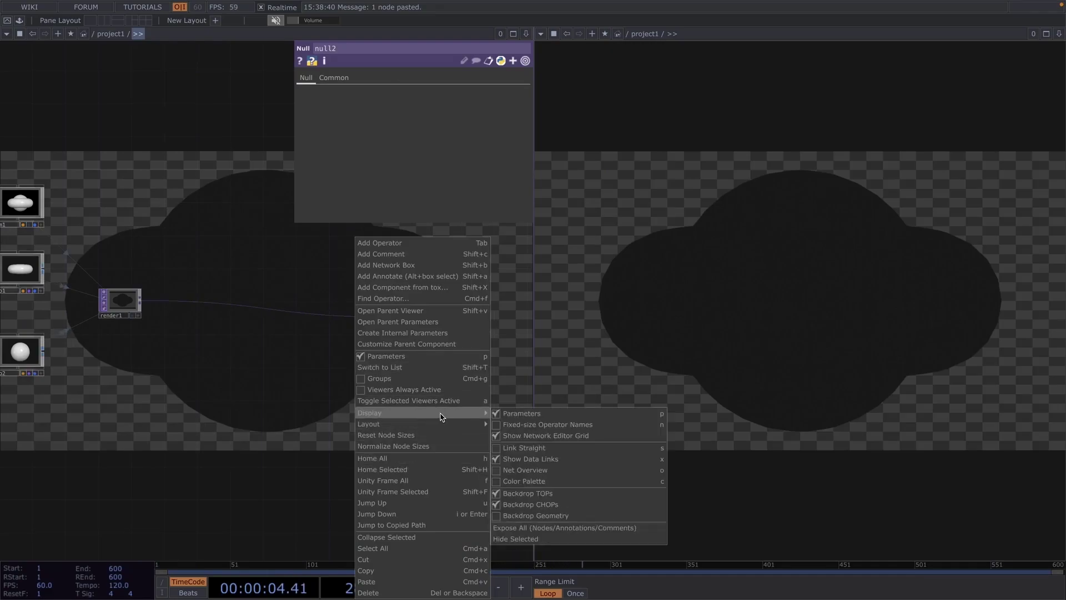
pyautogui.click(515, 492)
pyautogui.moveTo(425, 313); pyautogui.dragTo(457, 307)
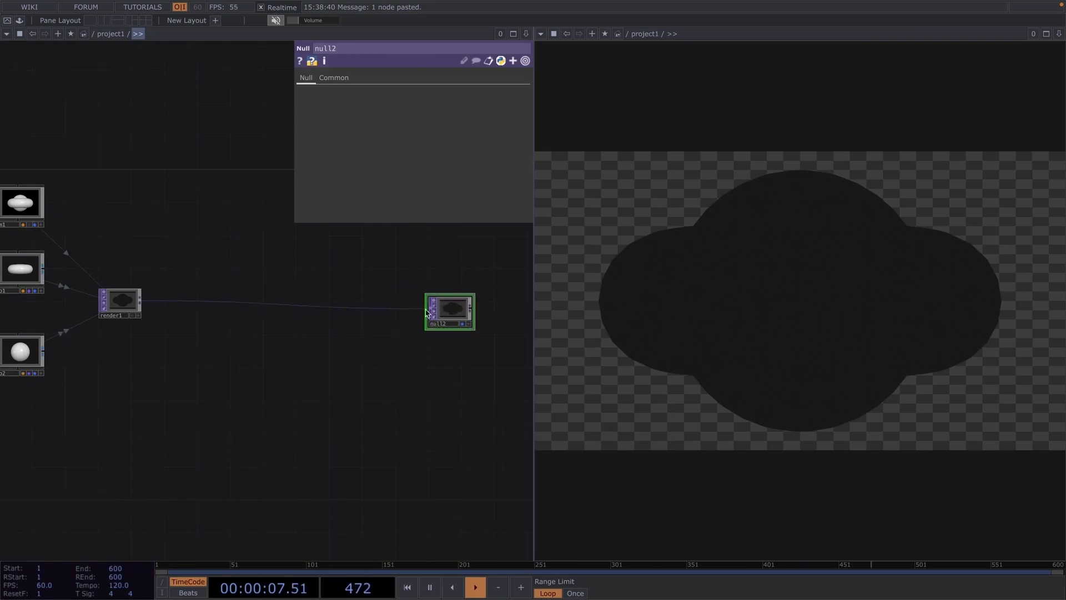
# Step: Insert an RGB Key TOP between the Render TOP and the Null TOP
pyautogui.rightClick(413, 307)
pyautogui.click(422, 300)
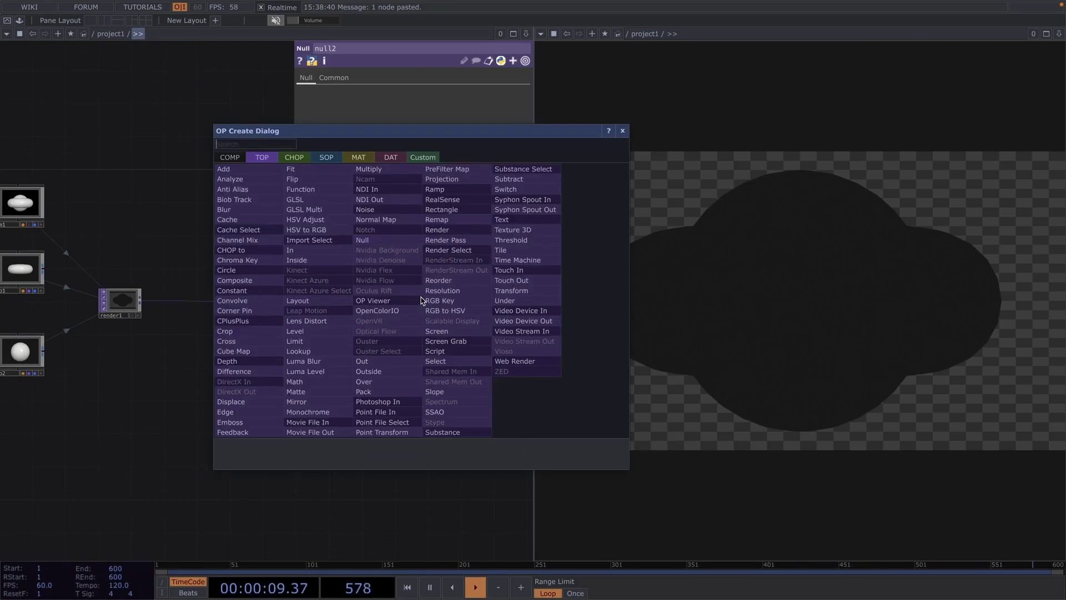
pyautogui.write('rg')
pyautogui.click(441, 301)
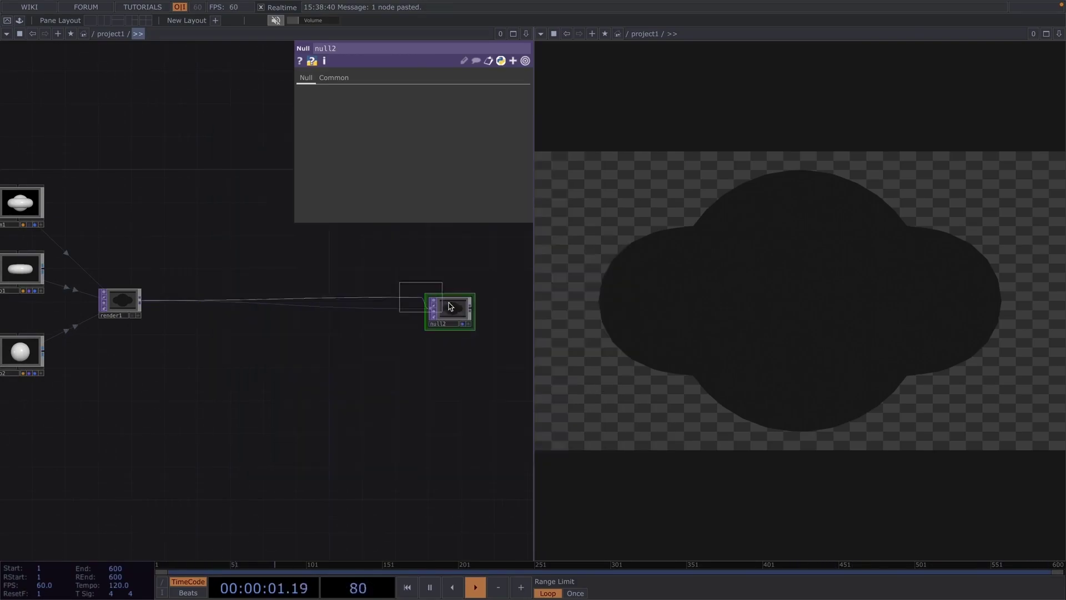
pyautogui.click(394, 311)
# Step: Add a Constant MAT below the Render TOP, near the sphere's Geometry COMP
pyautogui.moveTo(339, 366); pyautogui.dragTo(357, 409)
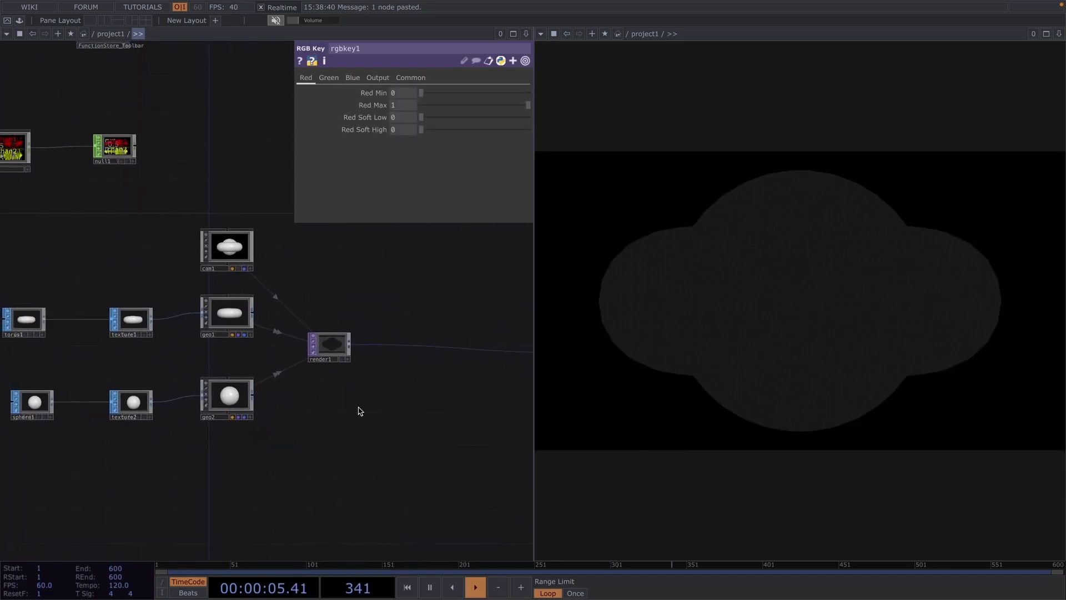
pyautogui.moveTo(345, 285); pyautogui.dragTo(381, 290)
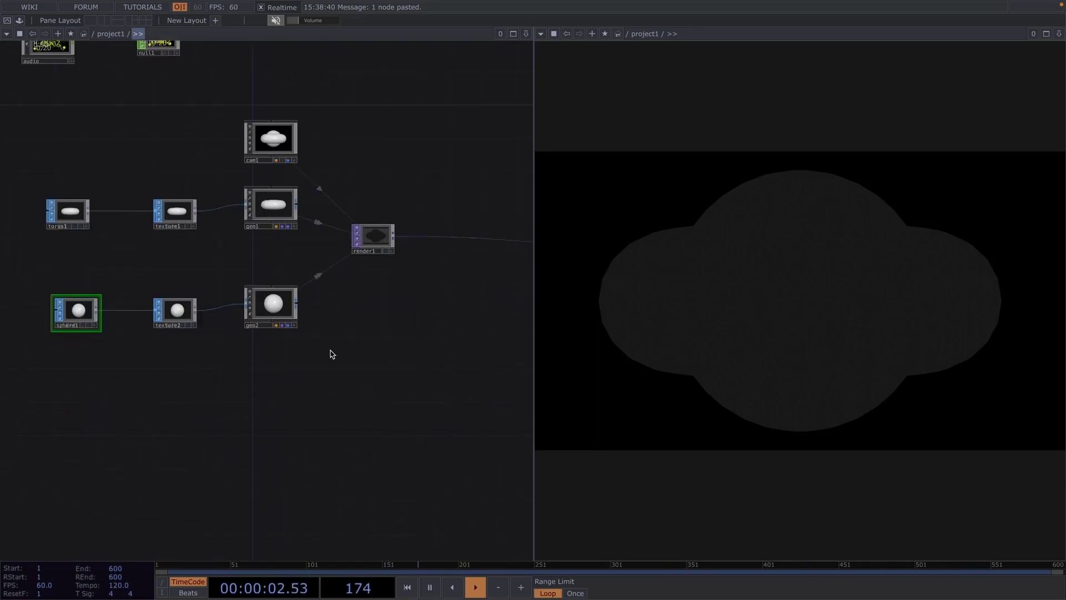
pyautogui.press('Tab')
pyautogui.press('Tab')
pyautogui.press('Tab')
pyautogui.press('Tab')
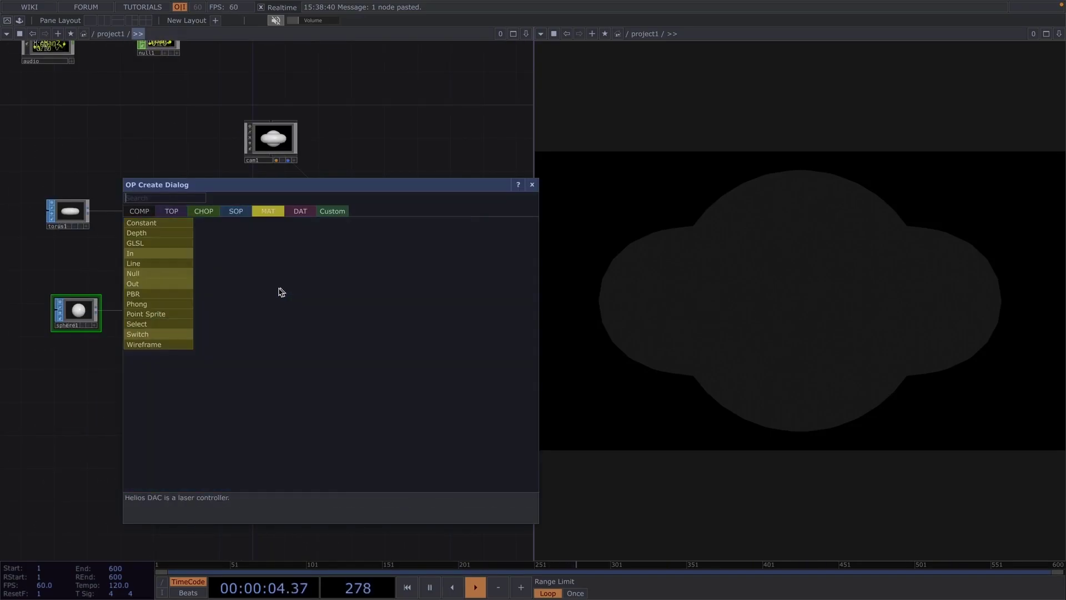
pyautogui.click(161, 223)
pyautogui.click(354, 372)
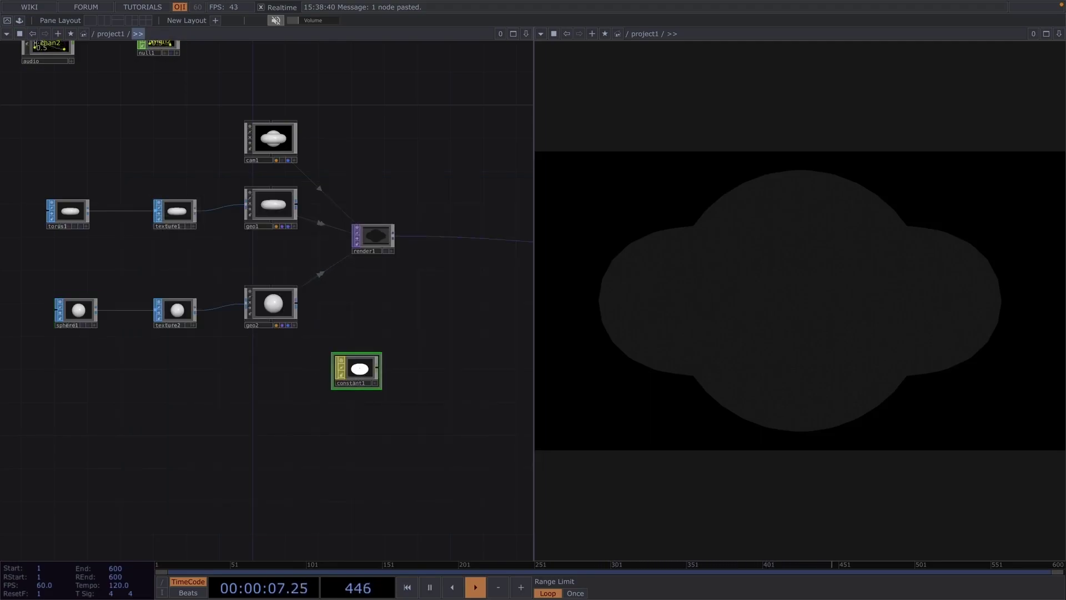
# Step: Assign the Constant MAT as the material of both the sphere and torus Geometry COMPs
pyautogui.moveTo(356, 377); pyautogui.dragTo(281, 304)
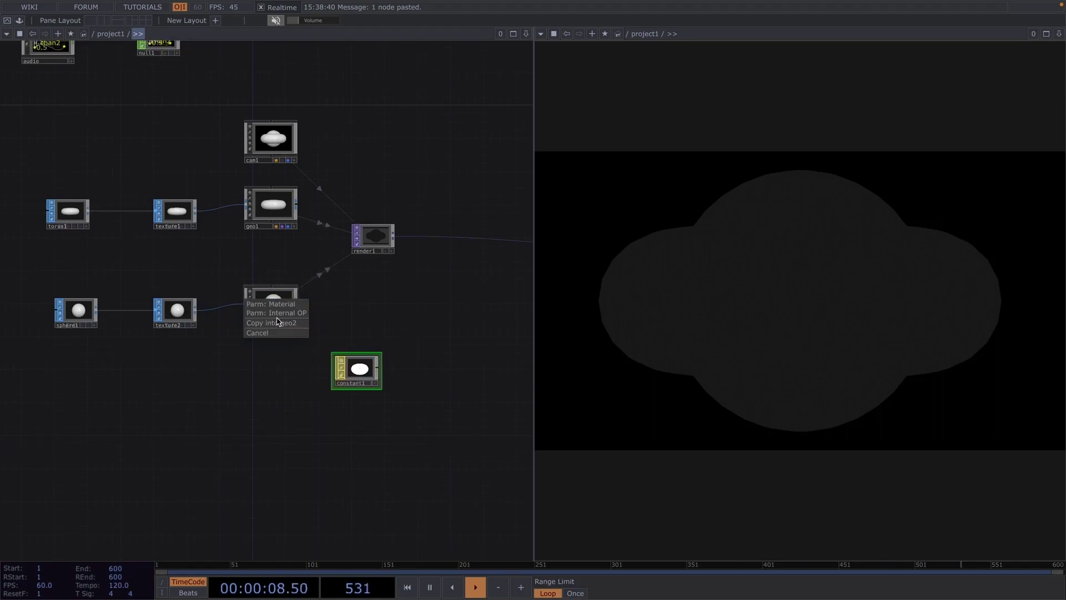
pyautogui.click(282, 305)
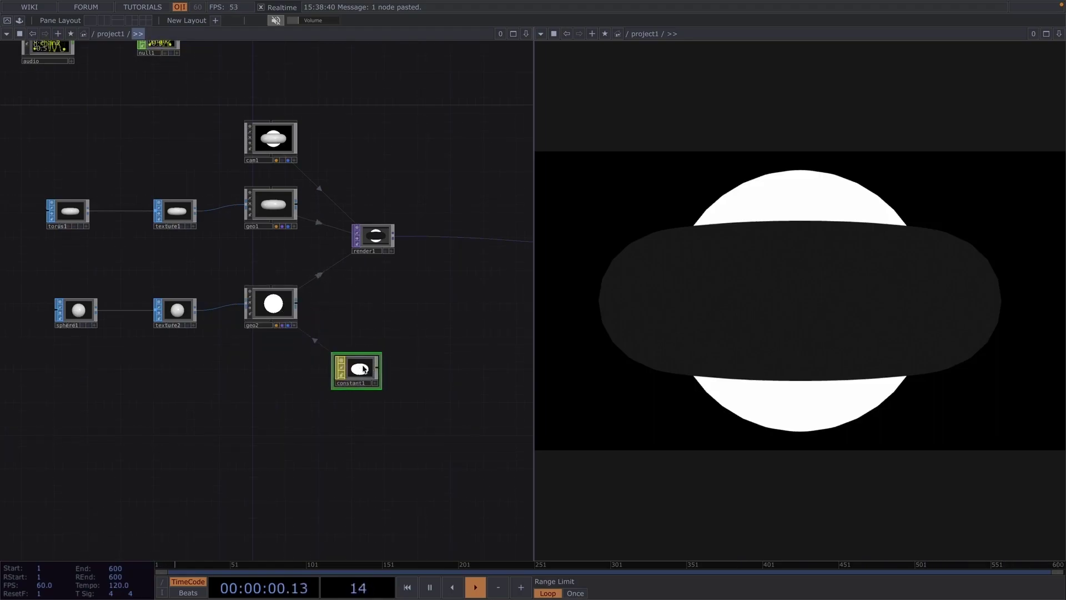
pyautogui.moveTo(343, 356); pyautogui.dragTo(273, 206)
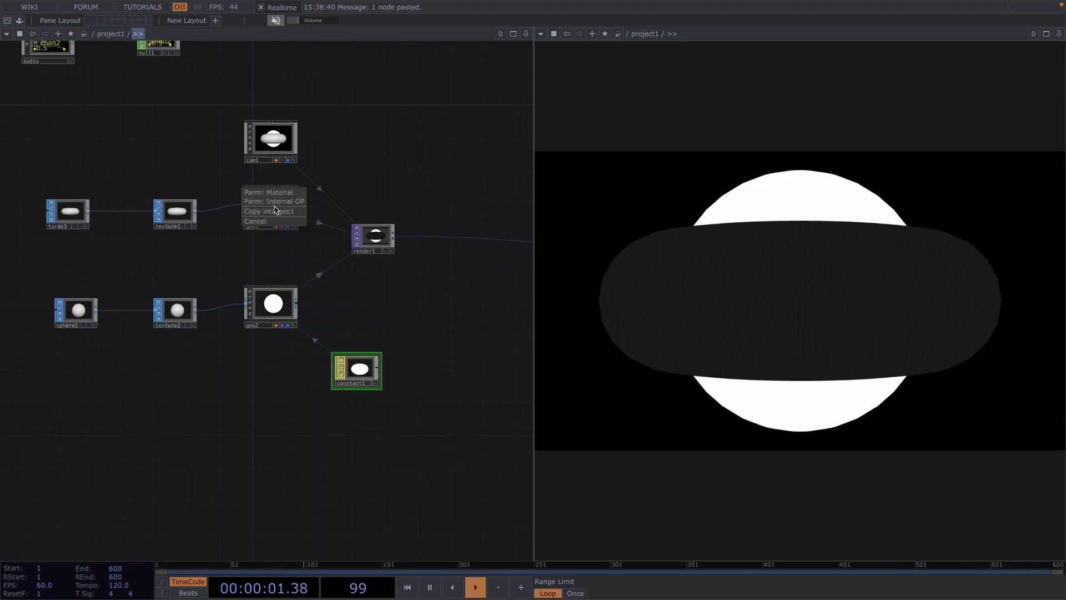
pyautogui.click(274, 192)
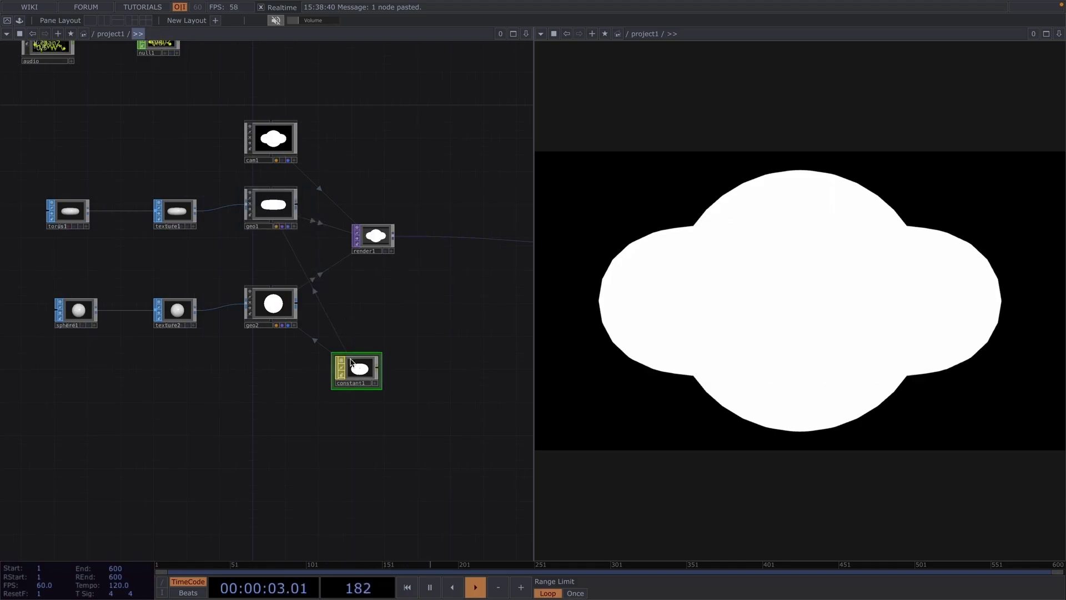
# Step: Set the Torus SOP's orientation to Z Axis
pyautogui.click(69, 211)
pyautogui.press('p')
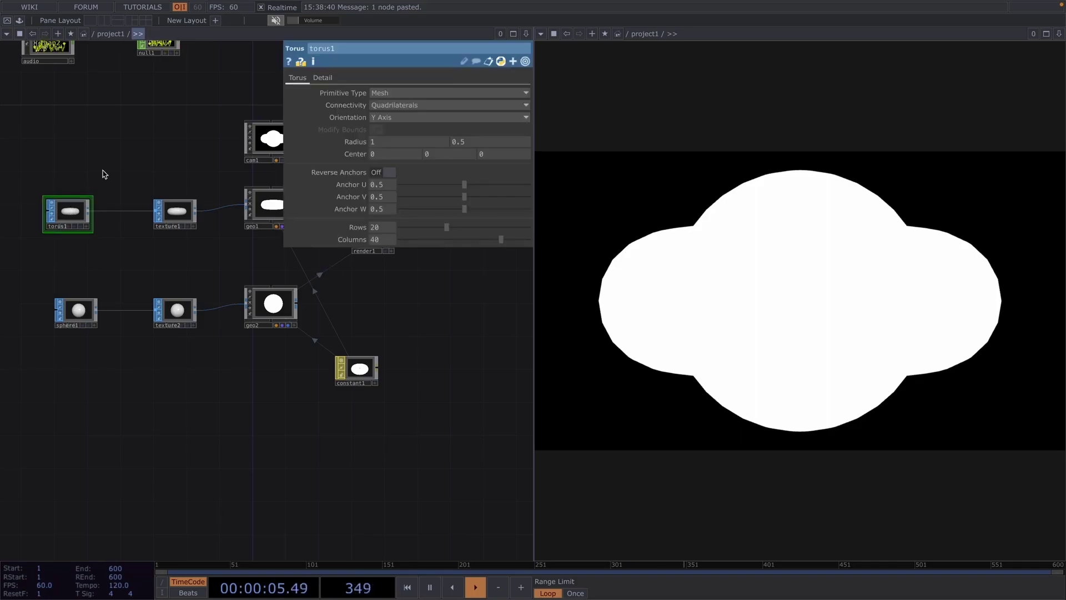
pyautogui.click(425, 118)
pyautogui.click(389, 154)
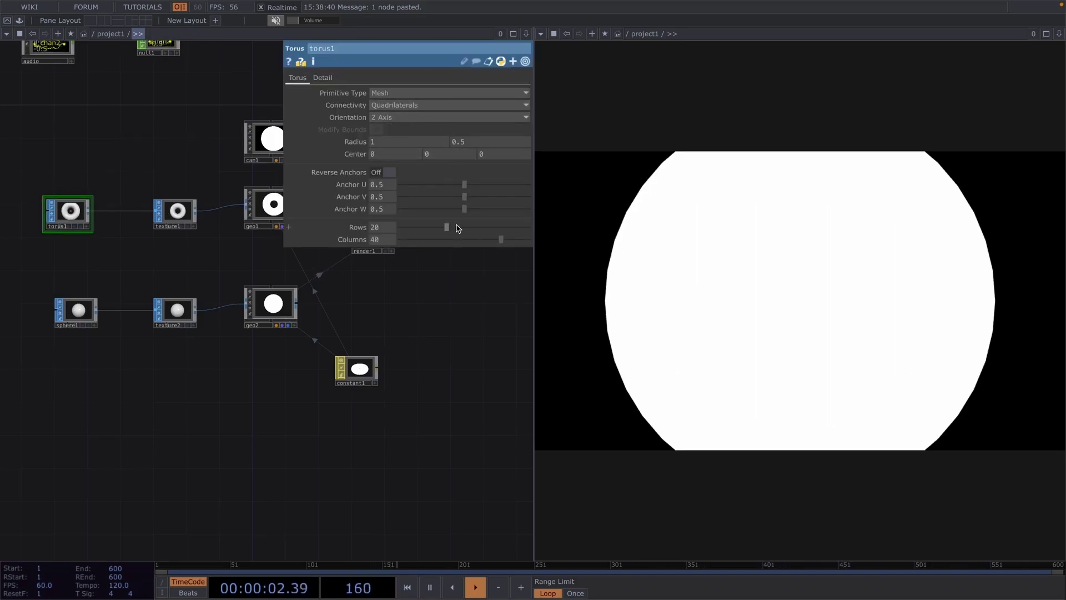
# Step: Set the Torus SOP's rows and columns to 200 each
pyautogui.moveTo(446, 227); pyautogui.dragTo(553, 240)
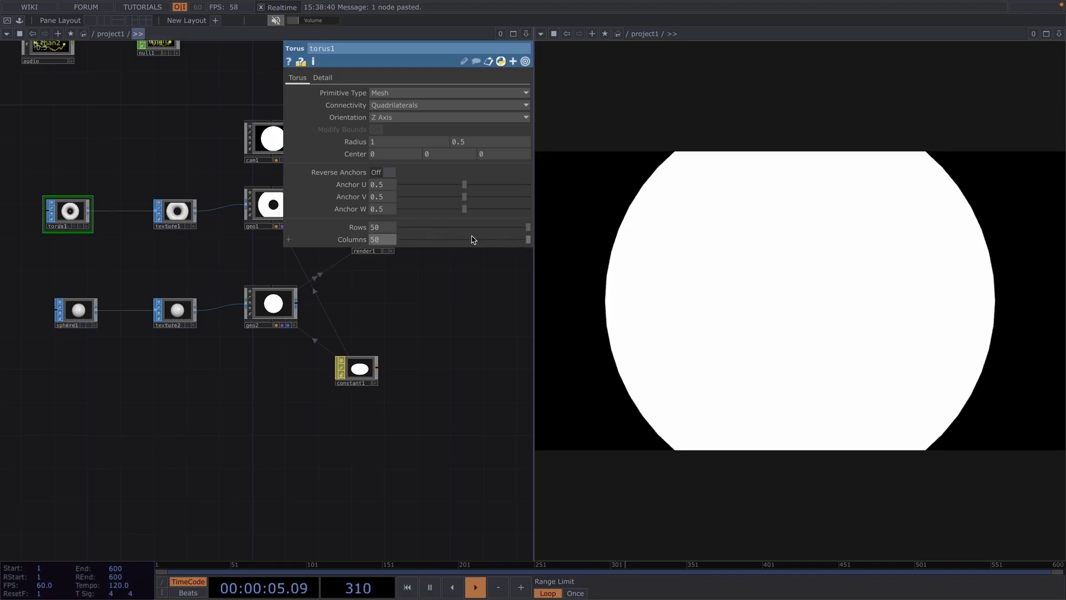
pyautogui.click(396, 230)
pyautogui.write('200')
pyautogui.press('Return')
pyautogui.write('200')
pyautogui.press('Return')
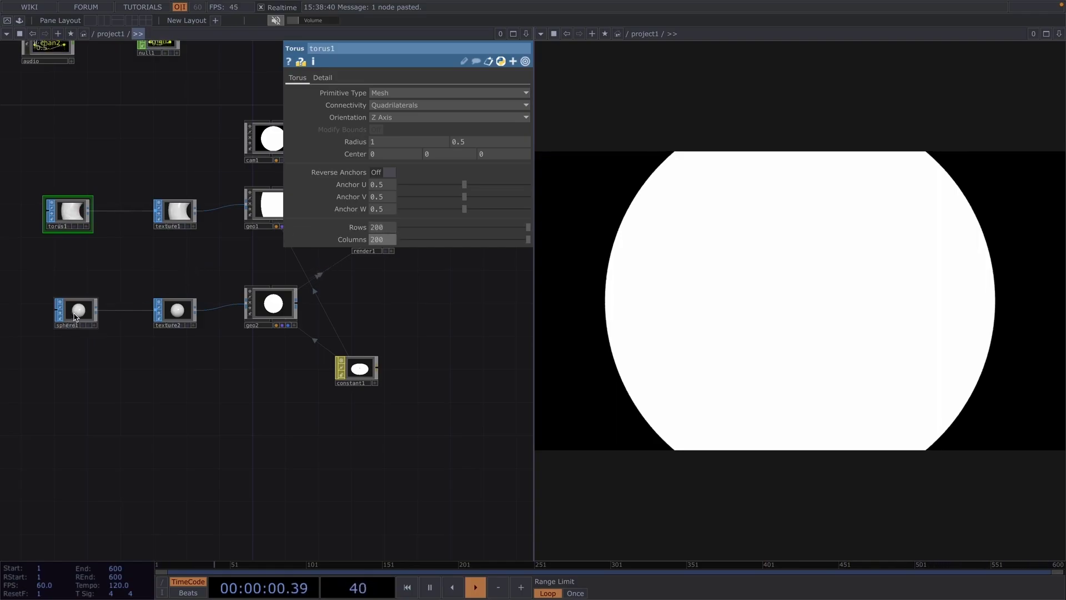
# Step: Set the Sphere SOP's radius to -0.3 on all three axes and its rows and columns to 50
pyautogui.click(76, 316)
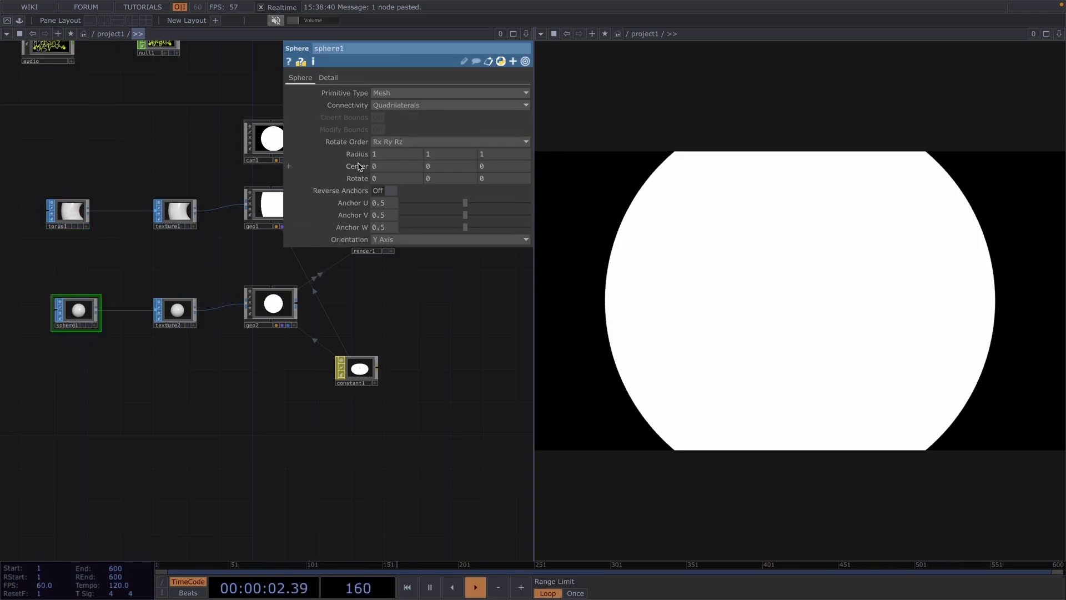
pyautogui.moveTo(366, 155)
pyautogui.mouseDown(button='middle')
pyautogui.moveTo(289, 156)
pyautogui.moveTo(356, 142)
pyautogui.mouseUp(button='middle')
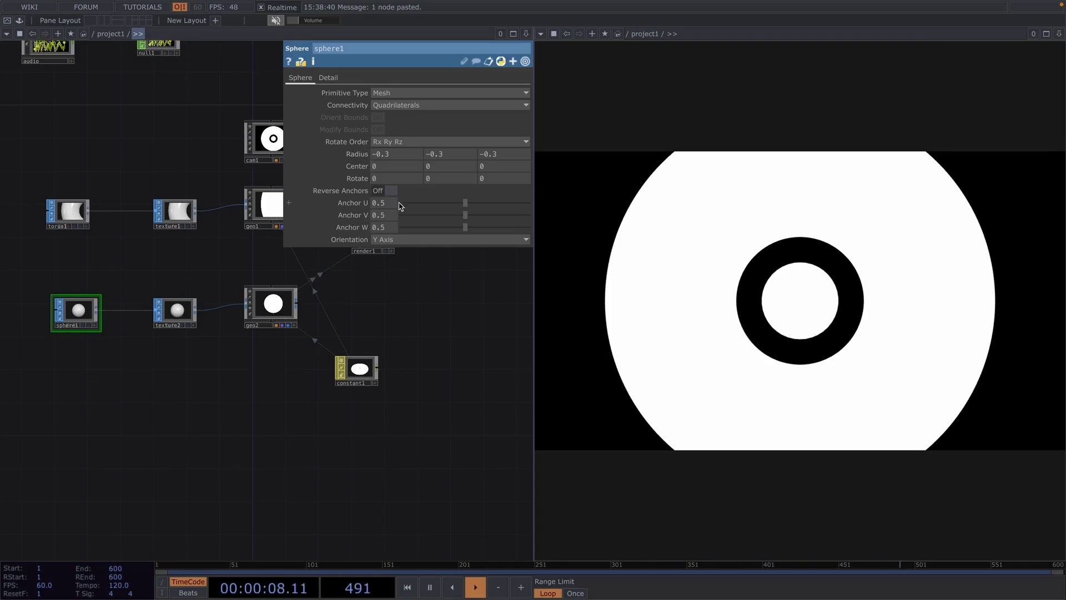
pyautogui.click(335, 83)
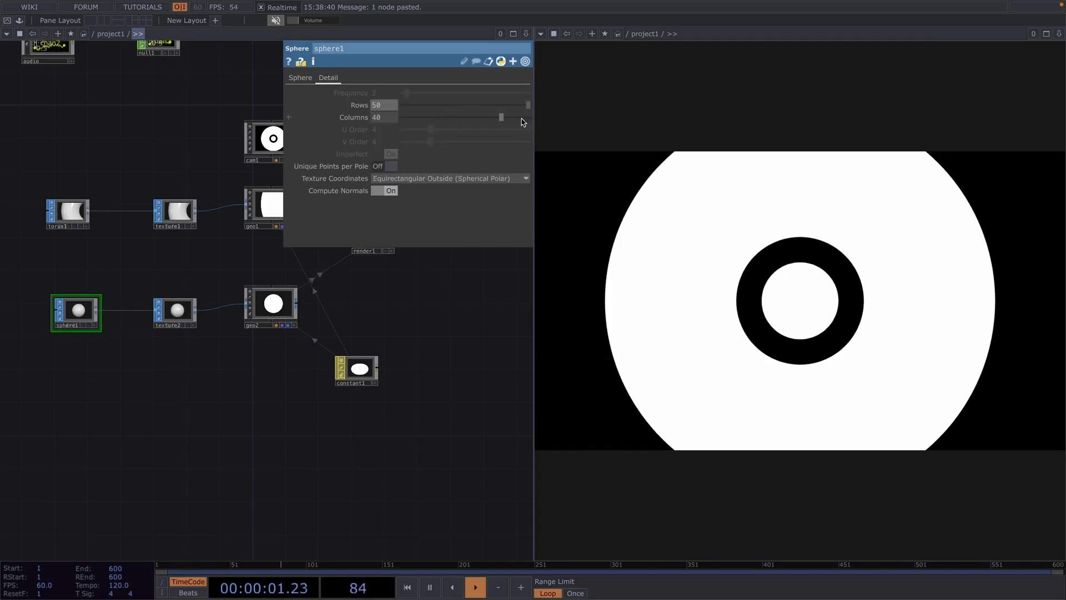
pyautogui.moveTo(506, 120); pyautogui.dragTo(616, 108)
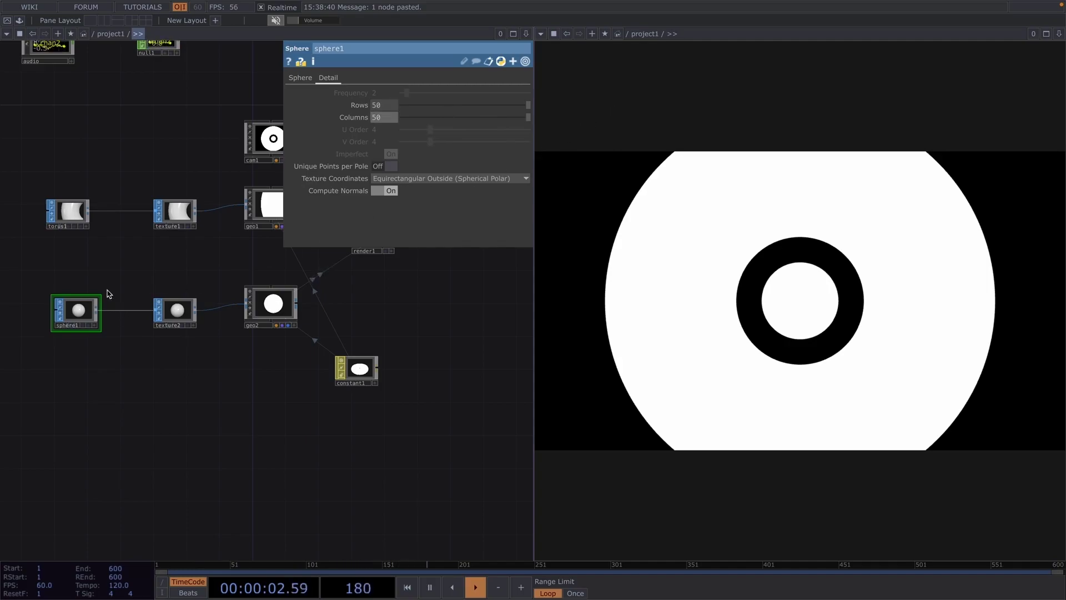
# Step: Set the Torus SOP's radius values to 0.6 and 0.1, and hide the parameter window
pyautogui.click(79, 214)
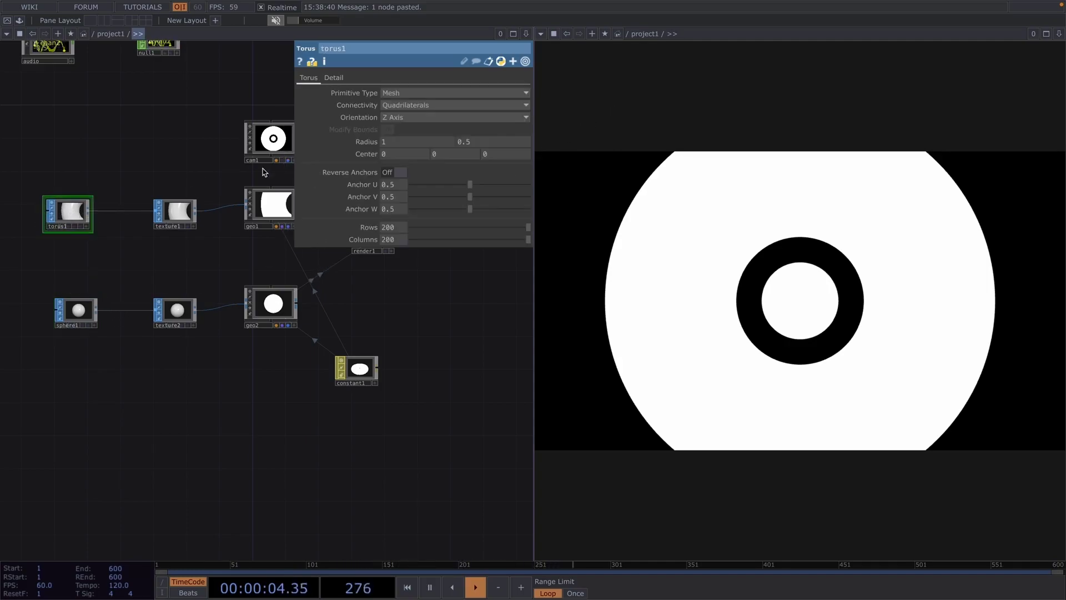
pyautogui.middleClick(375, 145)
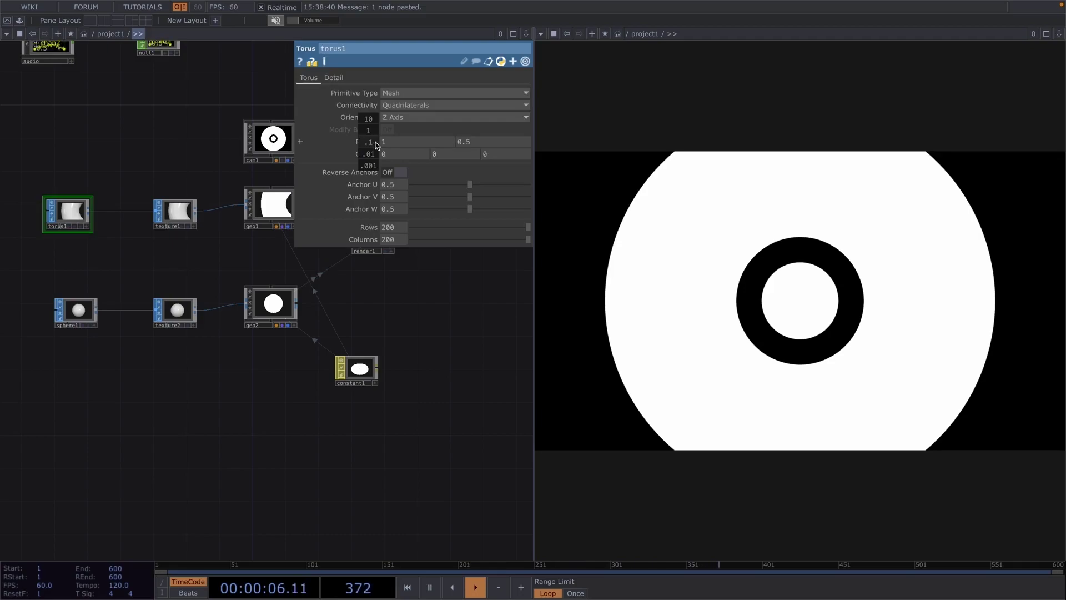
pyautogui.moveTo(361, 147); pyautogui.dragTo(366, 119, button='middle')
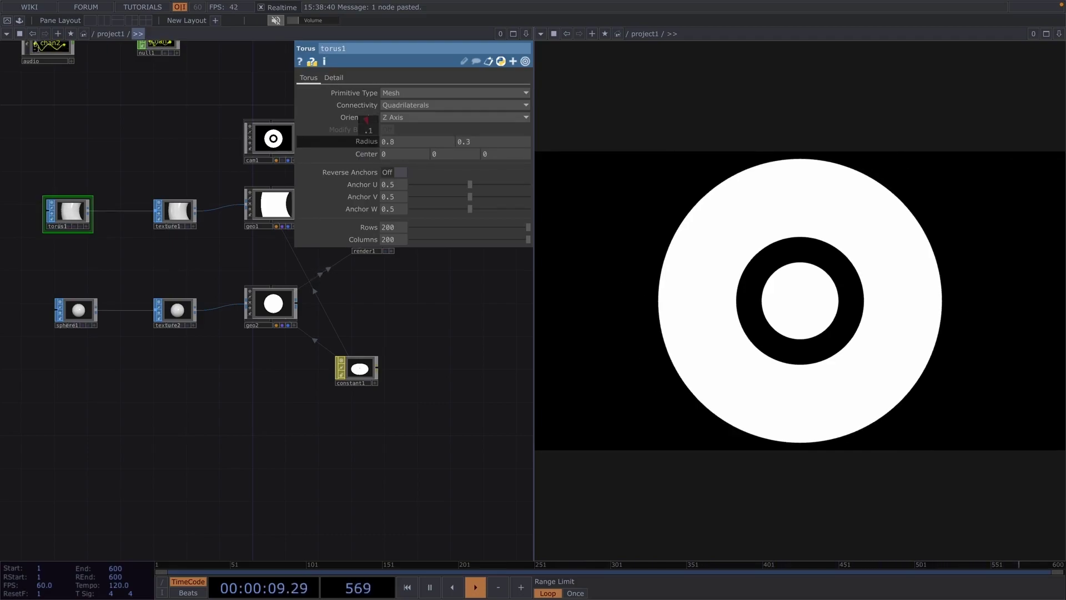
pyautogui.moveTo(366, 118); pyautogui.dragTo(363, 120, button='middle')
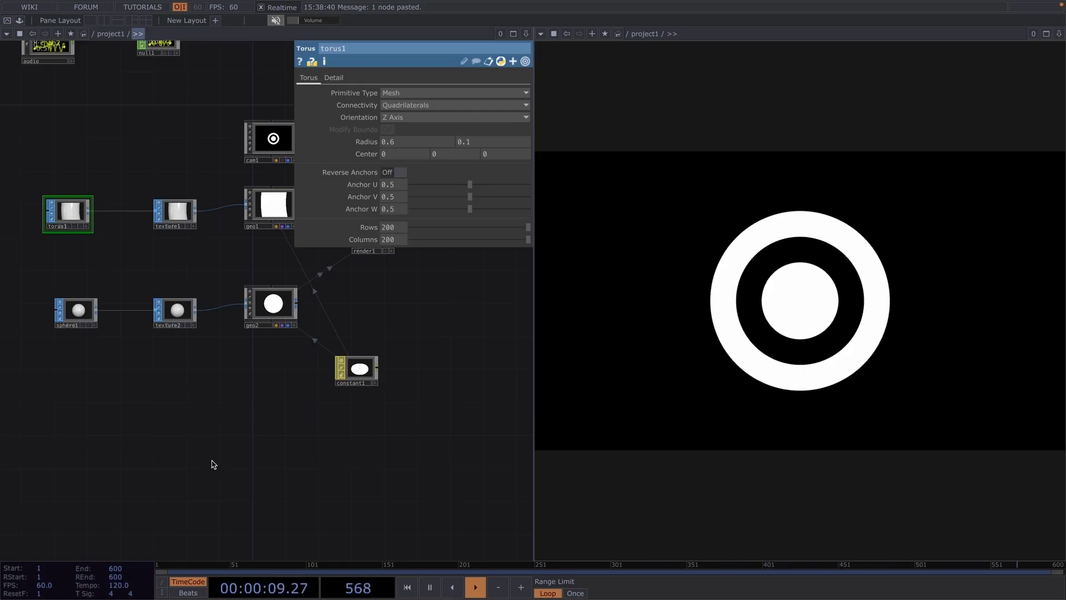
pyautogui.moveTo(213, 441); pyautogui.dragTo(277, 428)
pyautogui.press('p')
# Step: Add a Box SOP below the Sphere SOP
pyautogui.moveTo(288, 379); pyautogui.dragTo(411, 329)
pyautogui.scroll(-1, 354, 357)
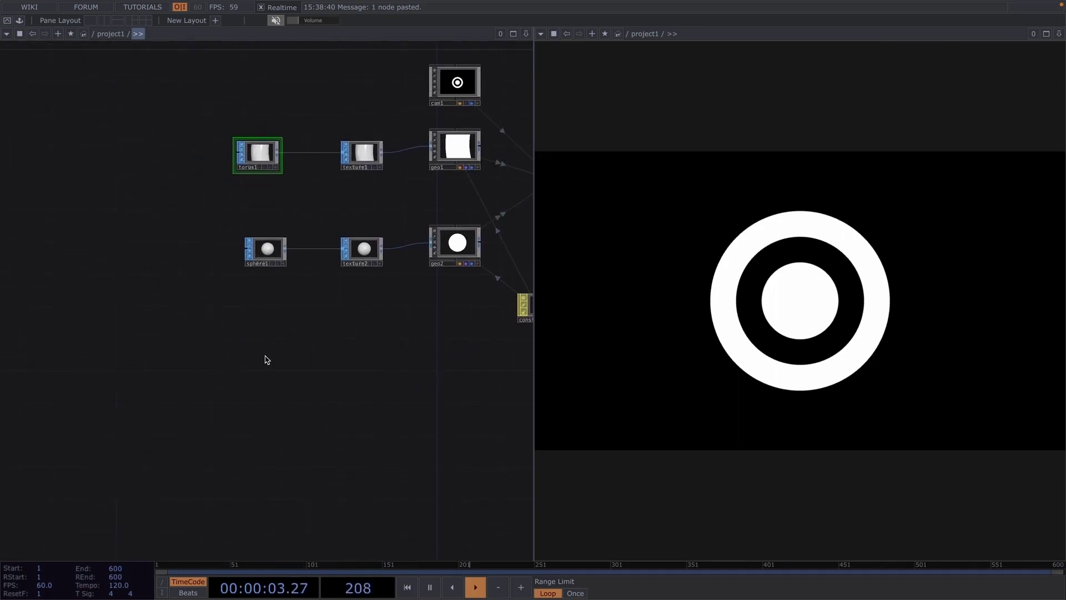
pyautogui.press('Tab')
pyautogui.press('Tab')
pyautogui.press('Tab')
pyautogui.press('Tab')
pyautogui.press('Tab')
pyautogui.press('Tab')
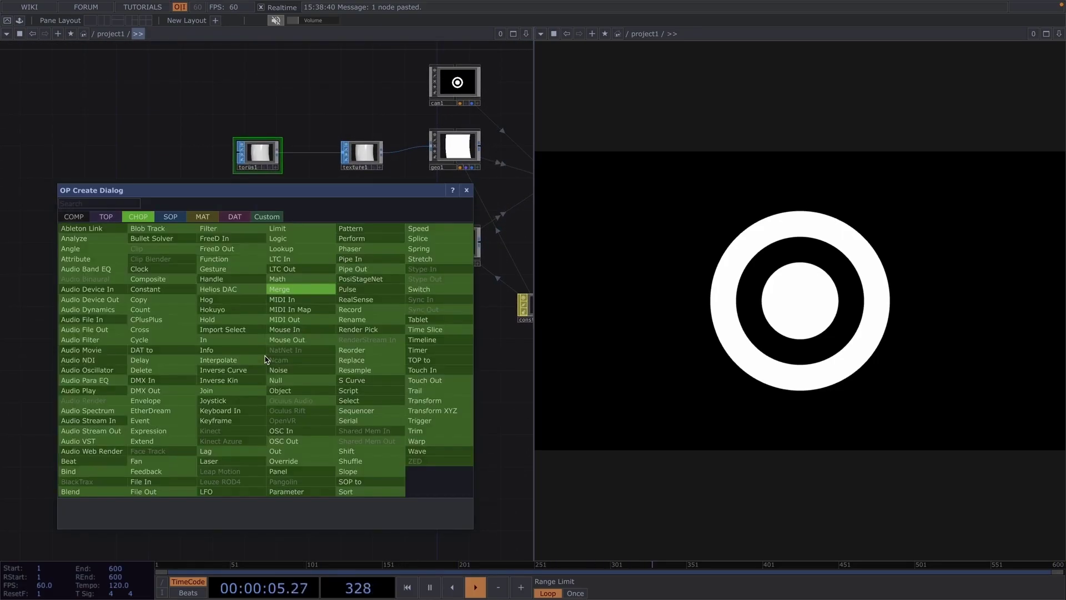
pyautogui.press('Tab')
pyautogui.write('bo')
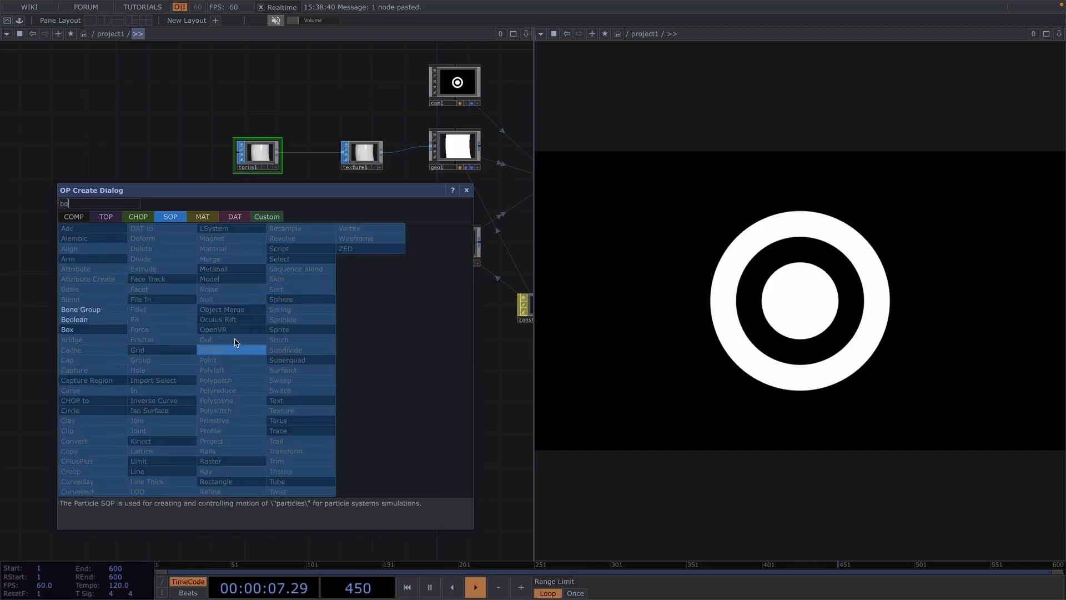
pyautogui.click(111, 333)
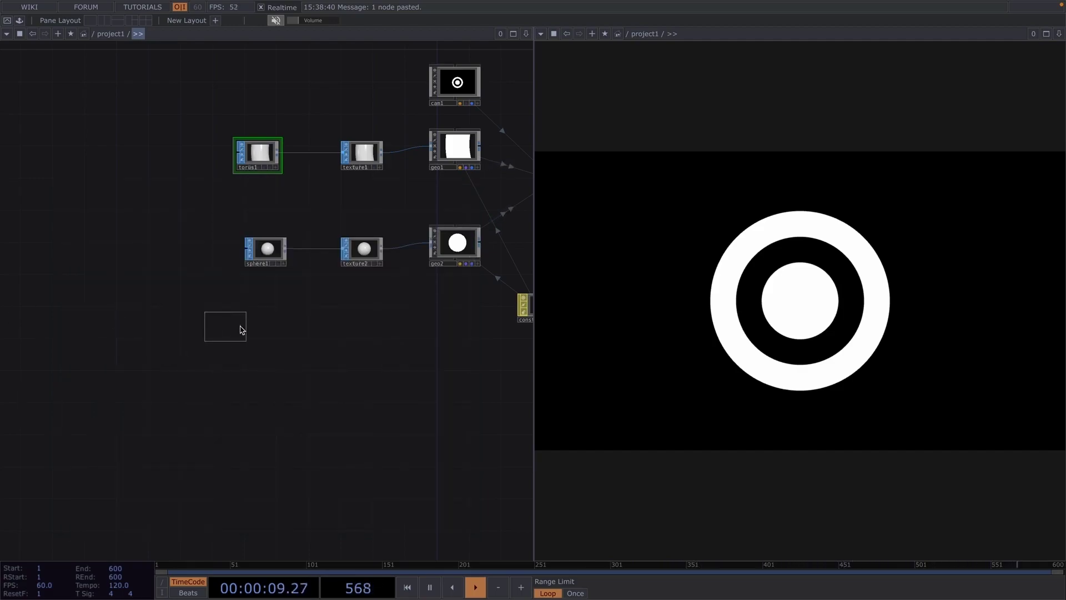
pyautogui.click(256, 333)
# Step: Duplicate the sphere's Texture SOP, place the copy beside the Box SOP, and feed the box into it
pyautogui.click(372, 251)
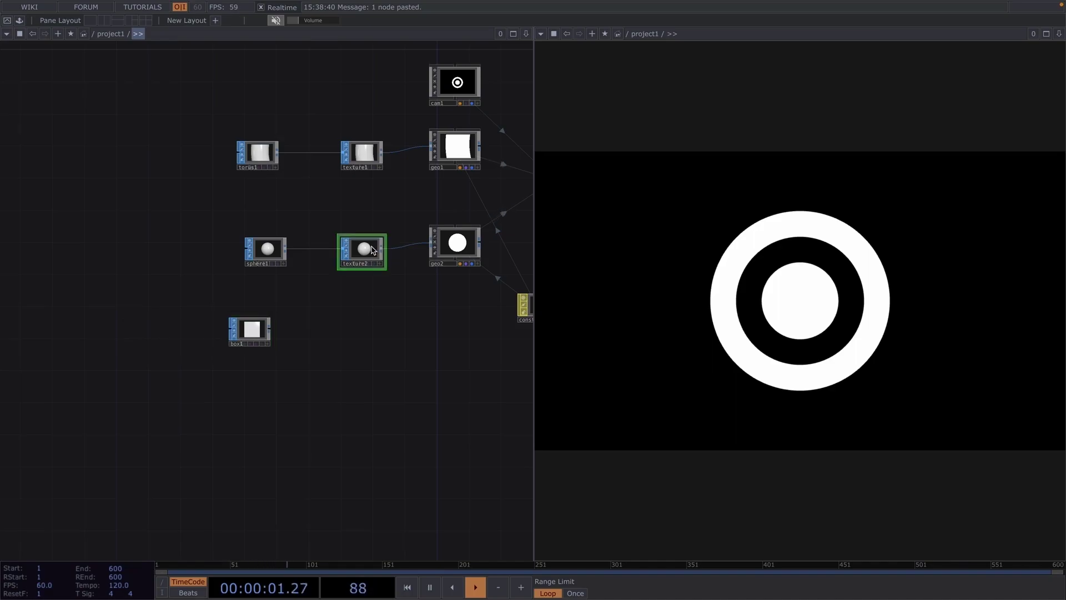
pyautogui.hotkey('ctrl', 'c')
pyautogui.hotkey('ctrl', 'v')
pyautogui.moveTo(371, 290); pyautogui.dragTo(371, 304)
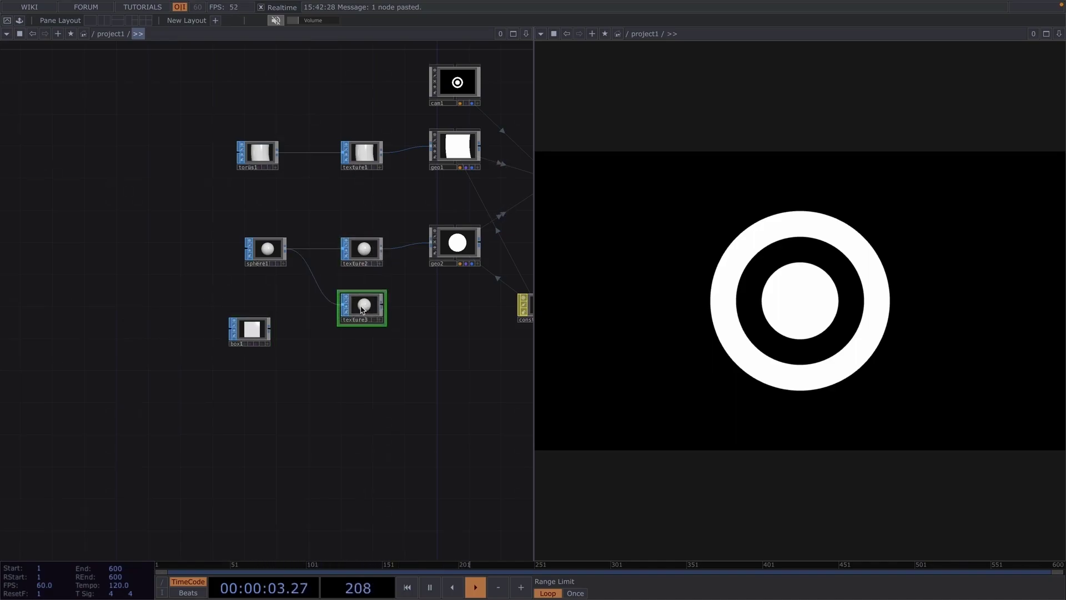
pyautogui.moveTo(269, 329); pyautogui.dragTo(387, 333)
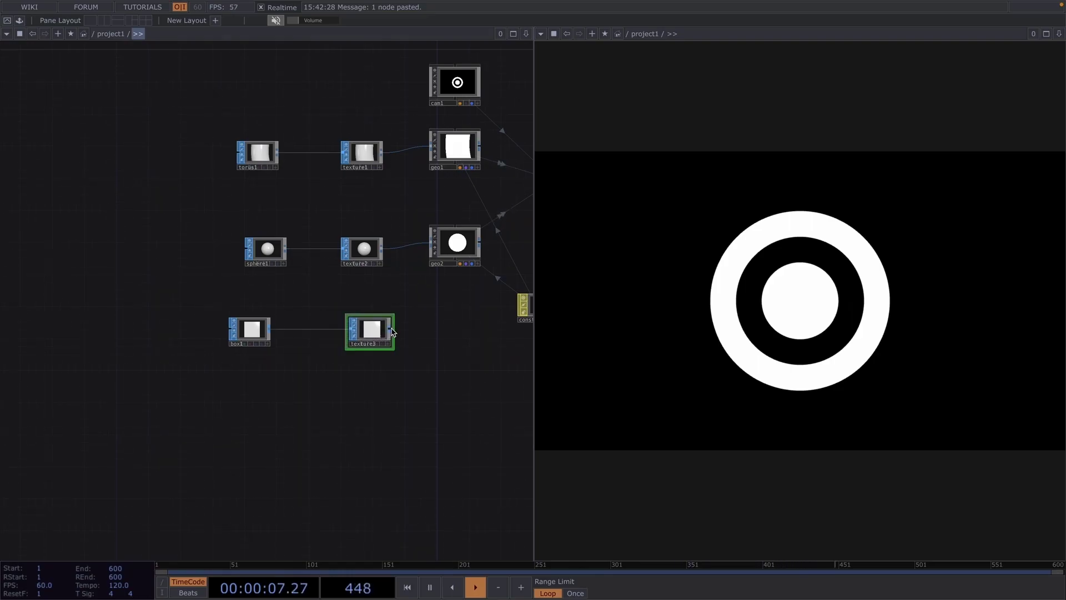
# Step: Connect a Geometry COMP to the output of the box's Texture SOP, below the sphere's Geometry COMP
pyautogui.click(391, 331)
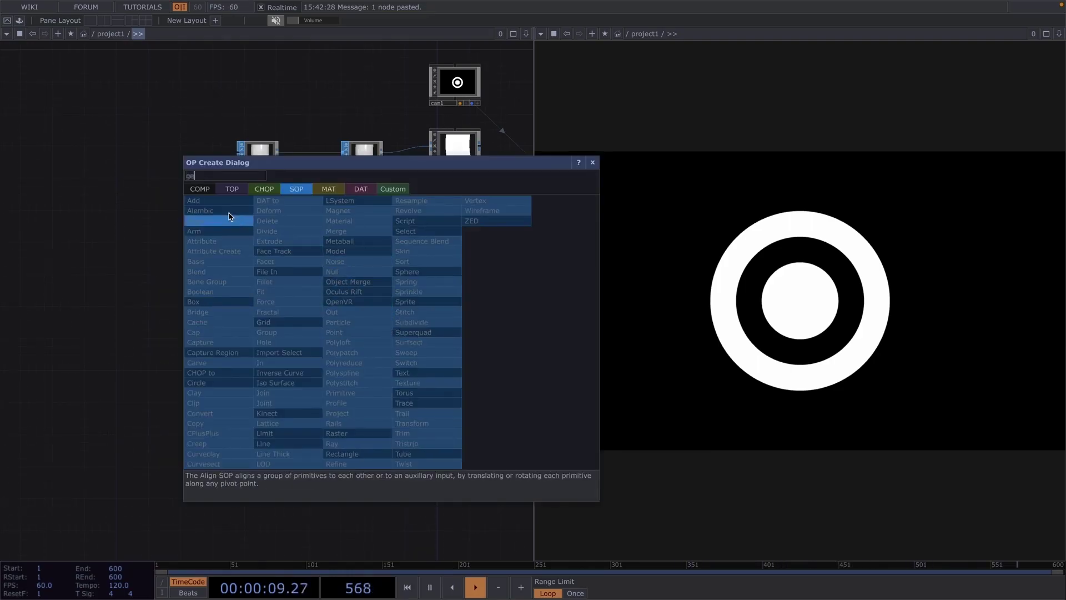
pyautogui.write('ge')
pyautogui.click(203, 194)
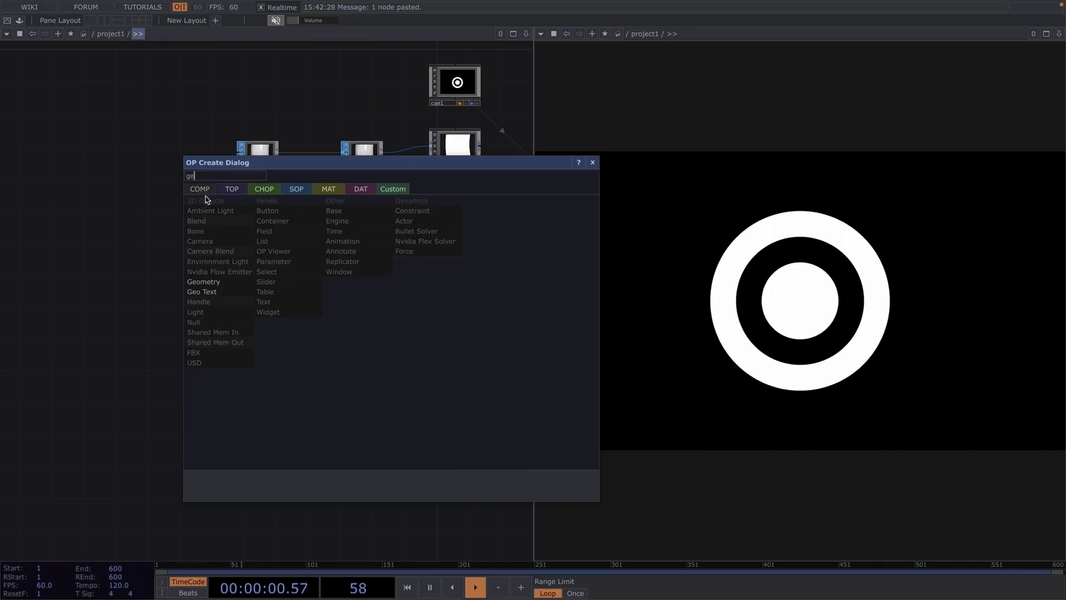
pyautogui.click(230, 278)
pyautogui.click(463, 330)
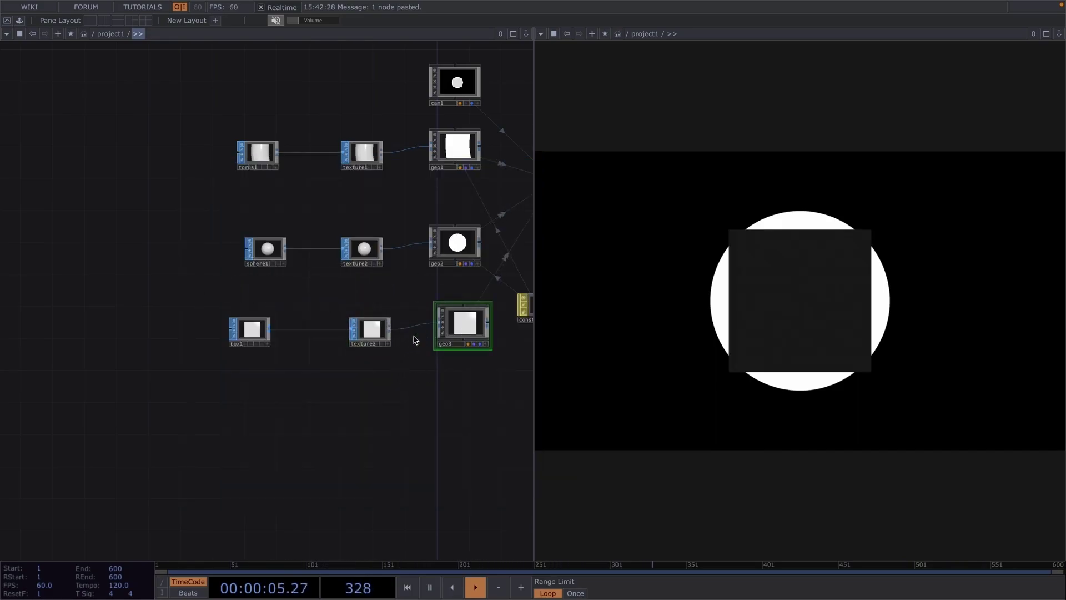
# Step: Set the Box SOP's scale to 0.25
pyautogui.click(259, 330)
pyautogui.press('p')
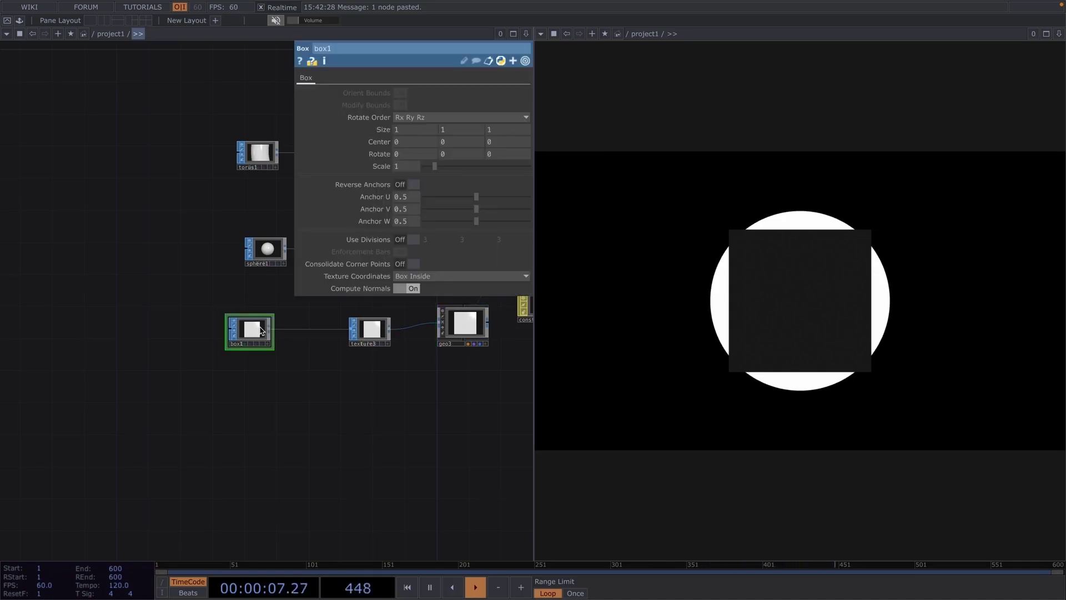
pyautogui.moveTo(434, 166); pyautogui.dragTo(428, 167)
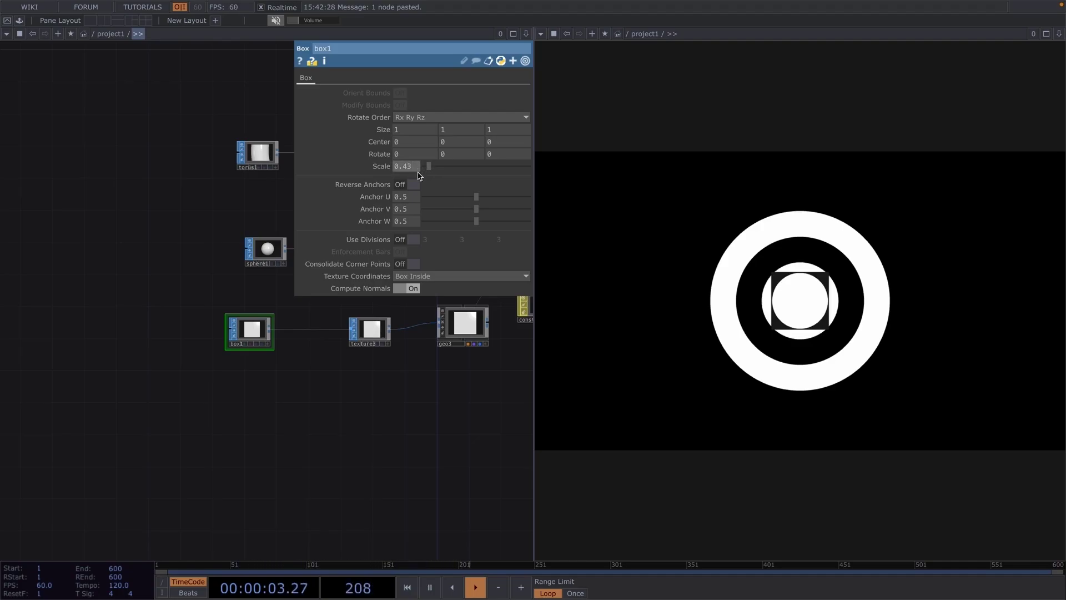
pyautogui.click(418, 171)
pyautogui.write('0.25')
pyautogui.press('Return')
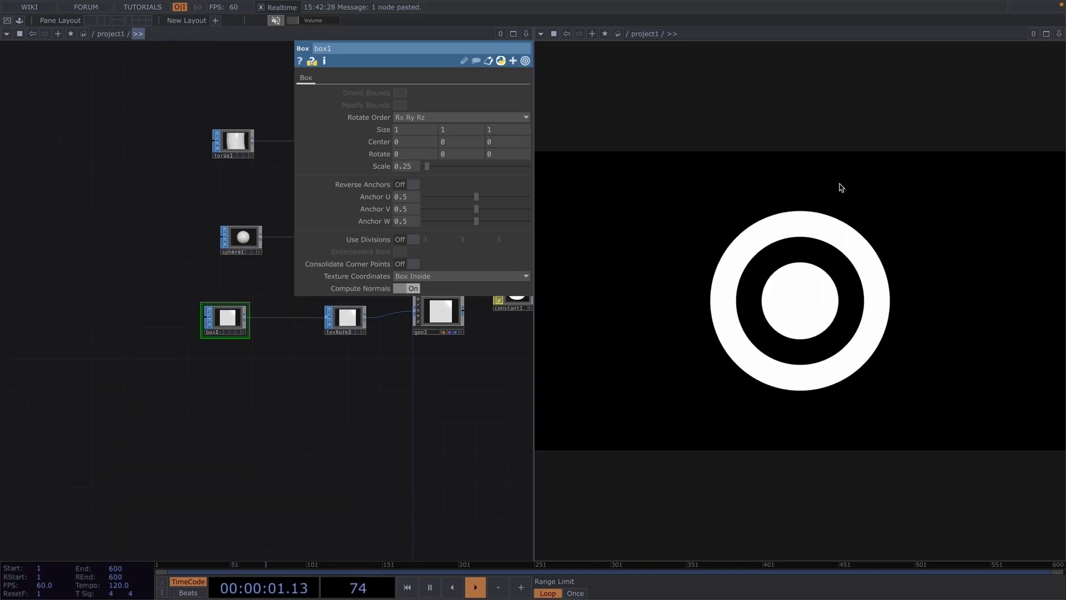
# Step: Add a Circle SOP below the Box SOP
pyautogui.moveTo(400, 412); pyautogui.dragTo(333, 405)
pyautogui.press('Tab')
pyautogui.press('Tab')
pyautogui.press('Tab')
pyautogui.press('Tab')
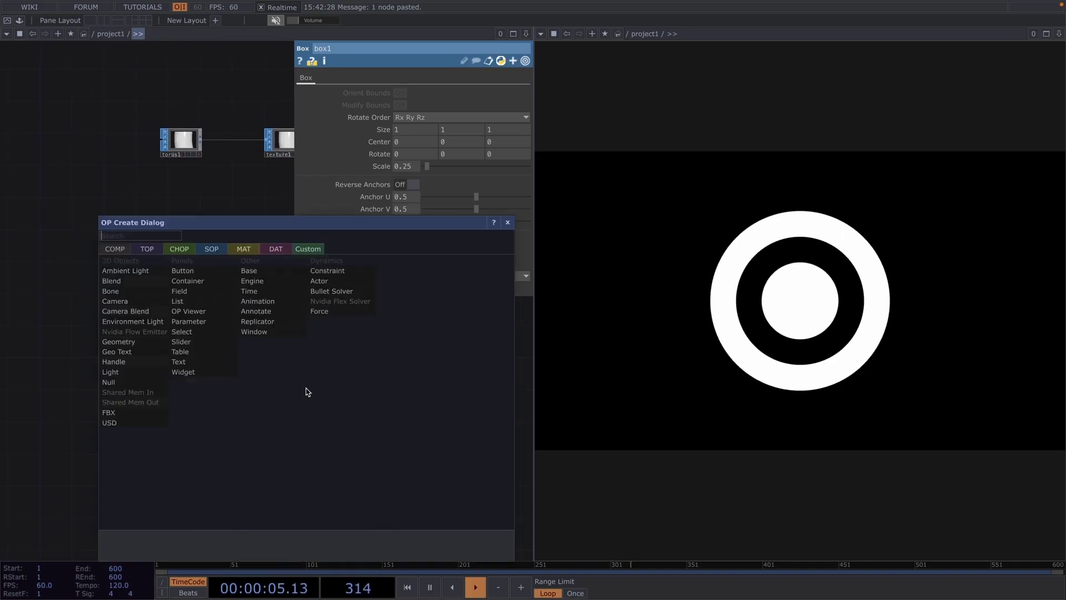
pyautogui.write('ci')
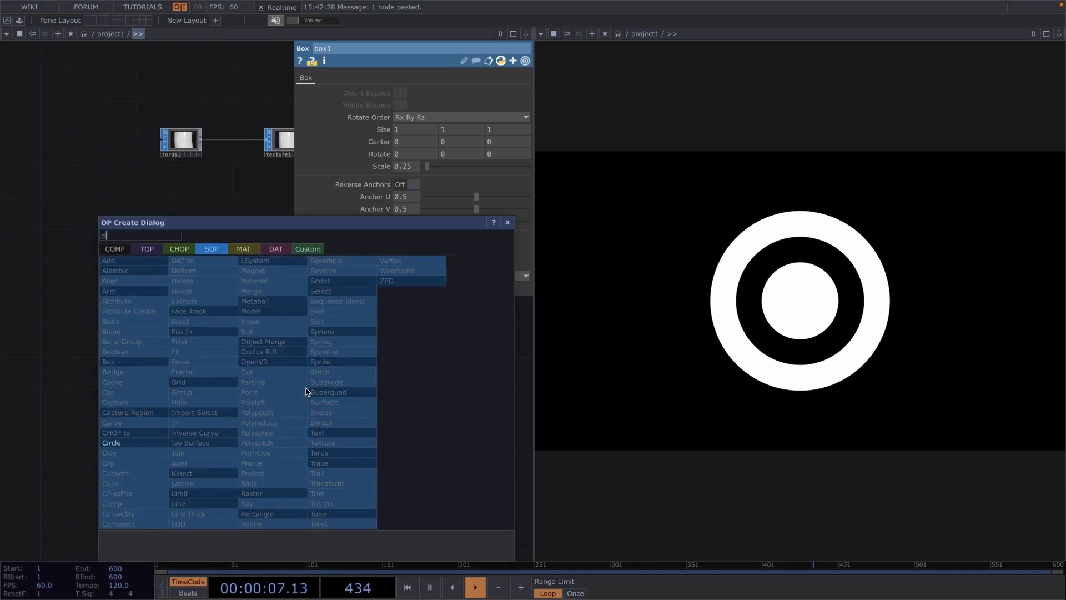
pyautogui.click(119, 442)
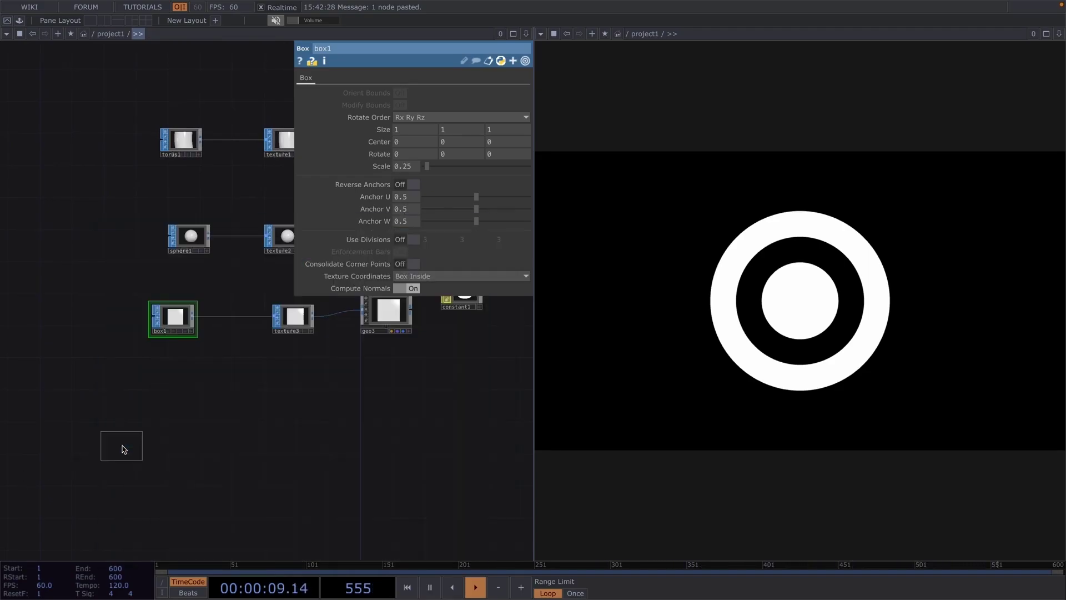
pyautogui.click(187, 413)
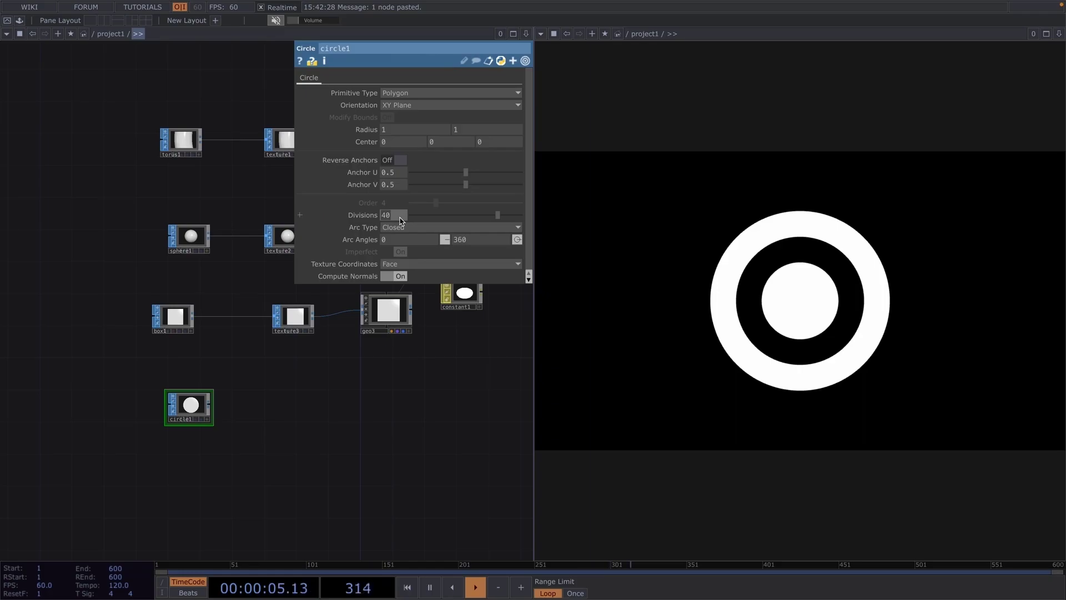
# Step: Set the Circle SOP's divisions to 10
pyautogui.click(399, 220)
pyautogui.write('10')
pyautogui.press('Return')
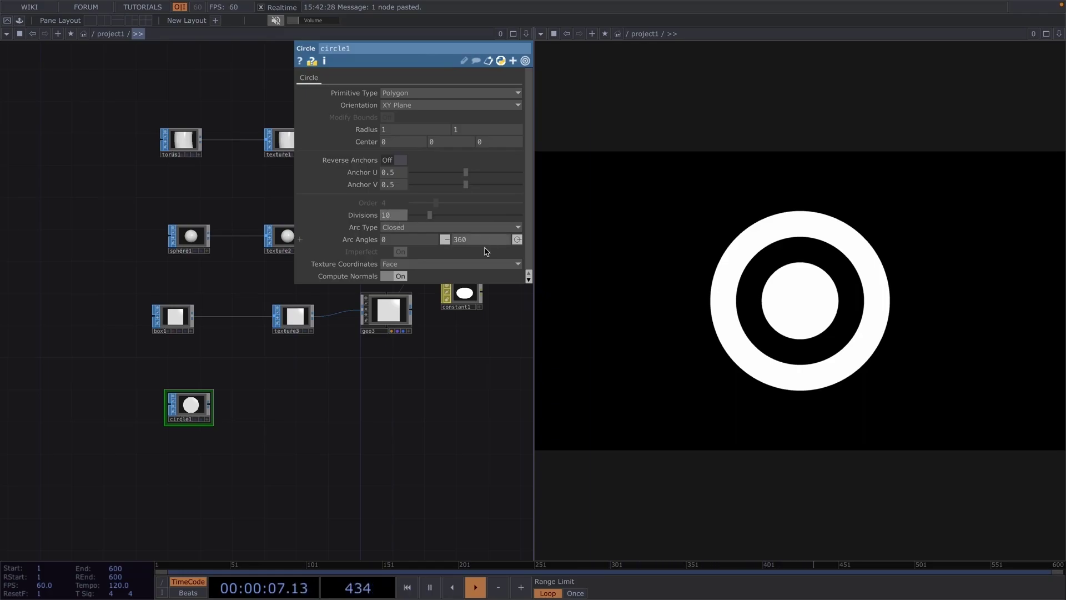
pyautogui.scroll(5, 233, 414)
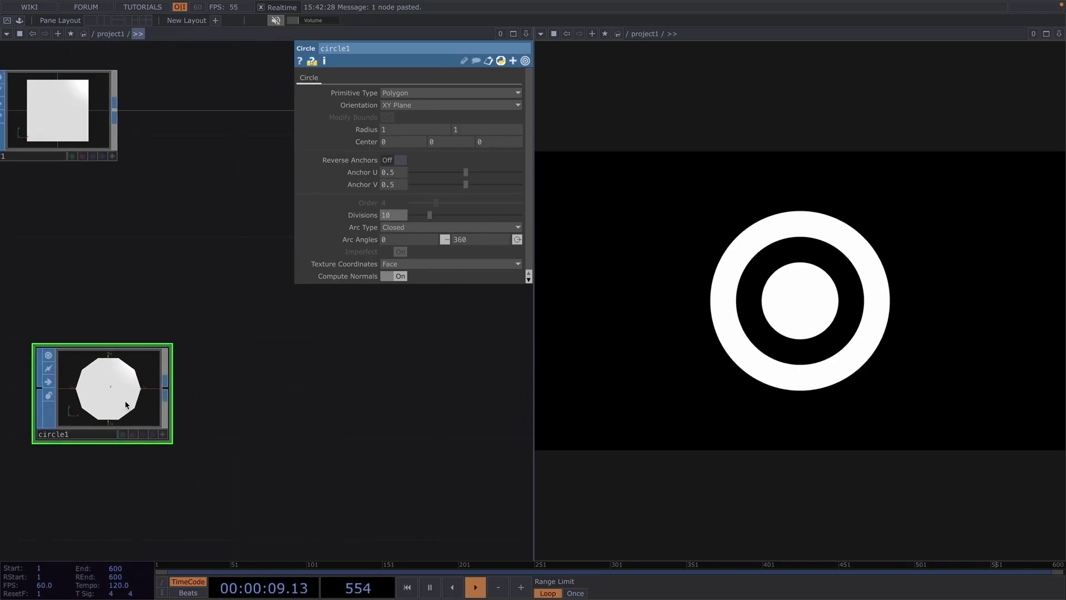
pyautogui.scroll(-5, 126, 405)
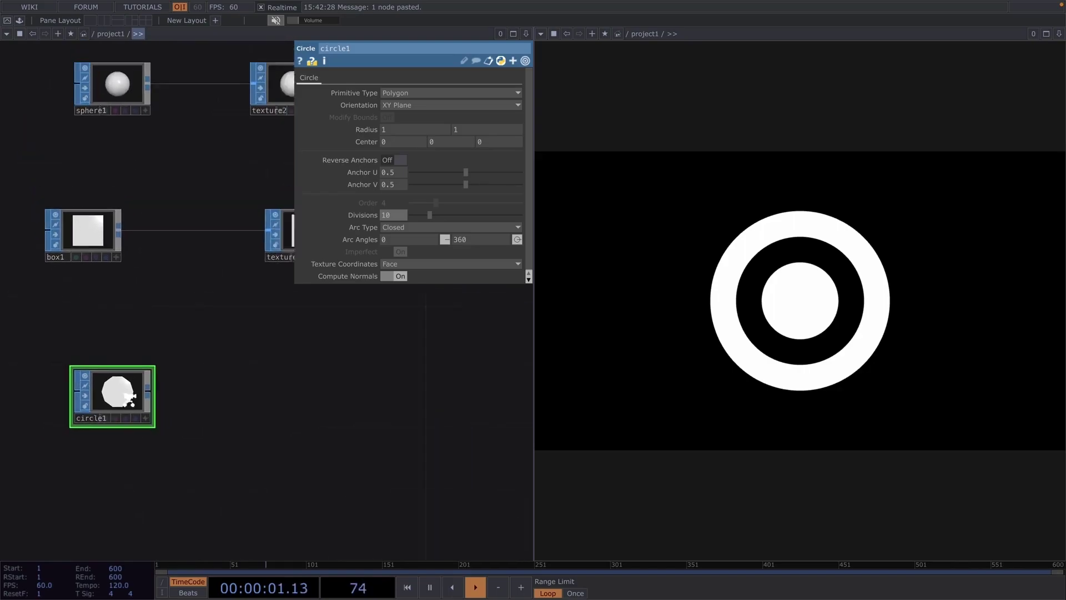
# Step: Connect a Null SOP to the Circle SOP's output, placing it below the box's Geometry COMP
pyautogui.scroll(-2, 131, 399)
pyautogui.rightClick(145, 395)
pyautogui.write('null')
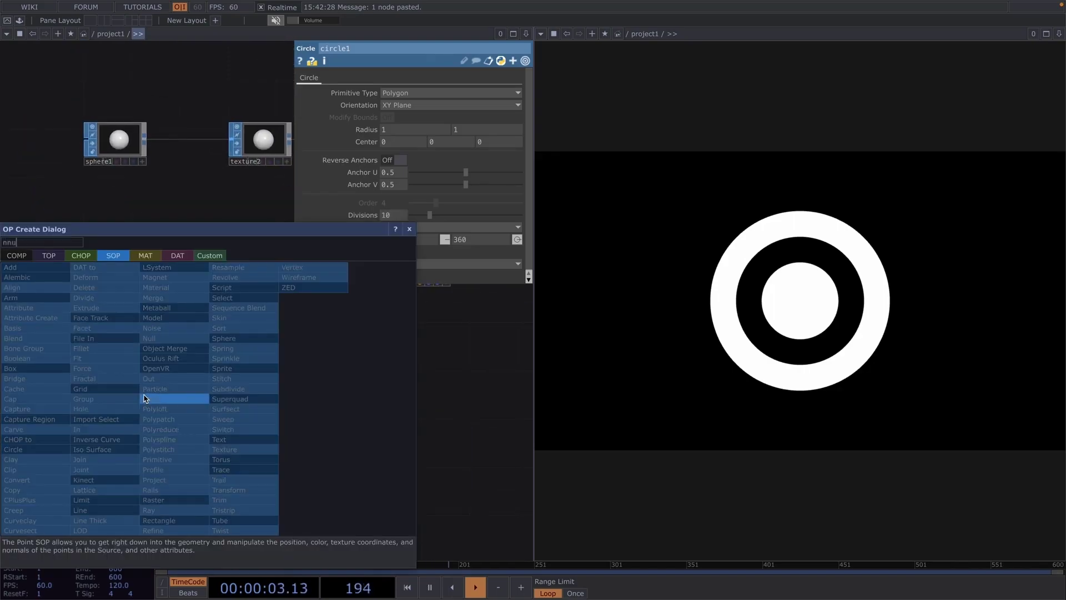
pyautogui.click(163, 340)
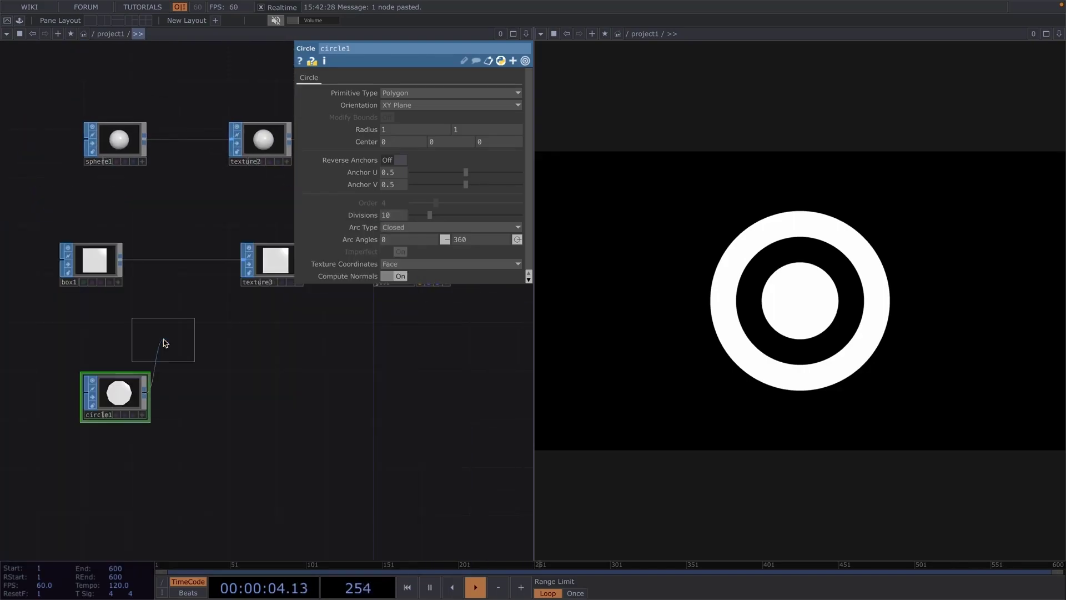
pyautogui.click(405, 397)
# Step: Turn on instancing for the box's Geometry COMP, geo3
pyautogui.click(375, 252)
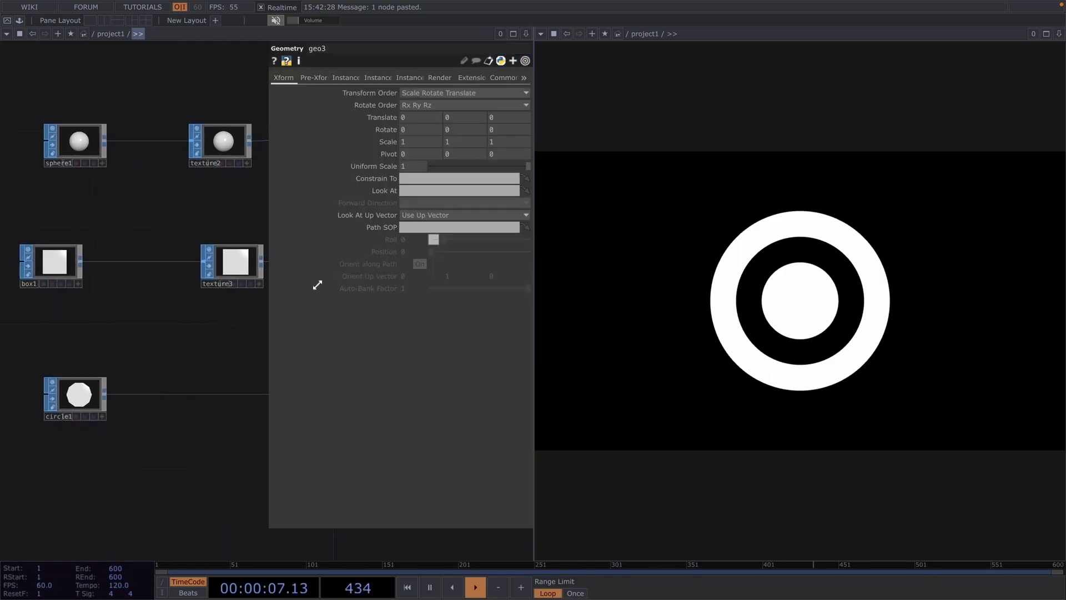
pyautogui.moveTo(211, 321); pyautogui.dragTo(71, 328)
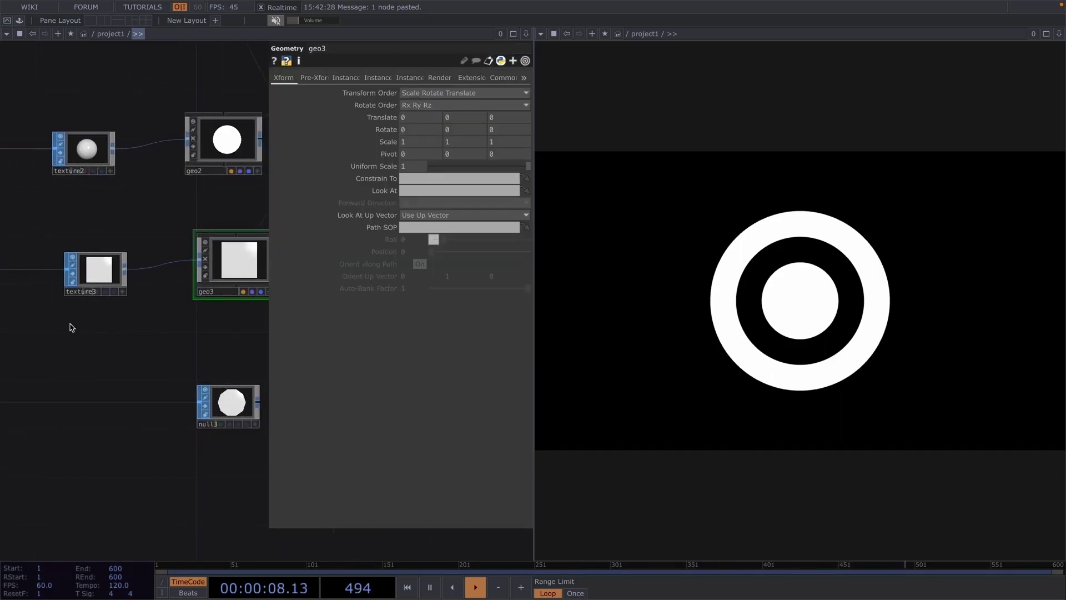
pyautogui.click(355, 81)
pyautogui.click(413, 92)
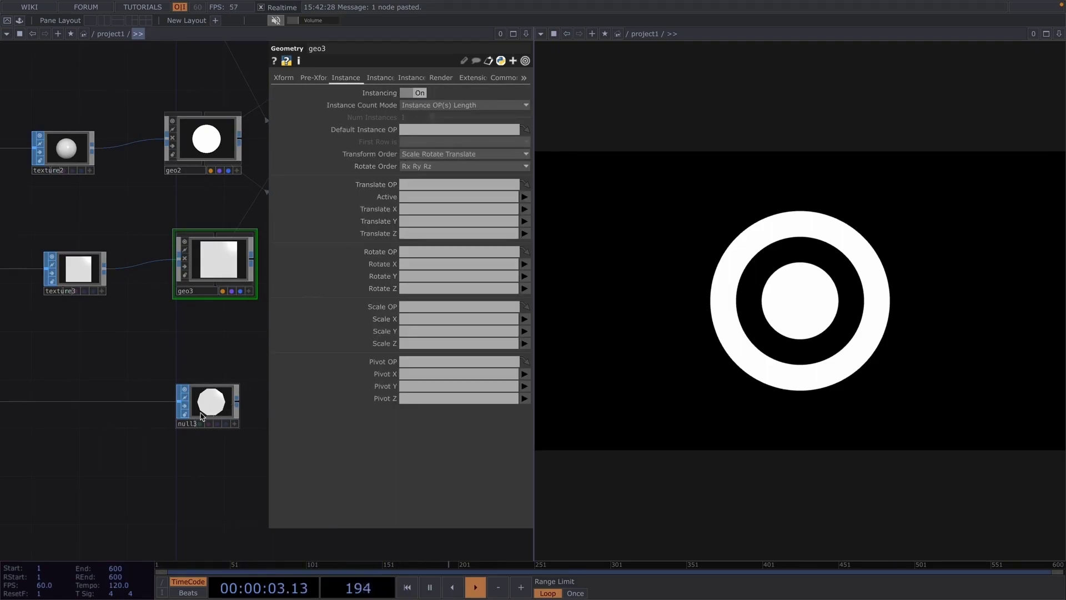
# Step: Rename the circle's Null SOP as box_pos and colour the node red
pyautogui.click(186, 425)
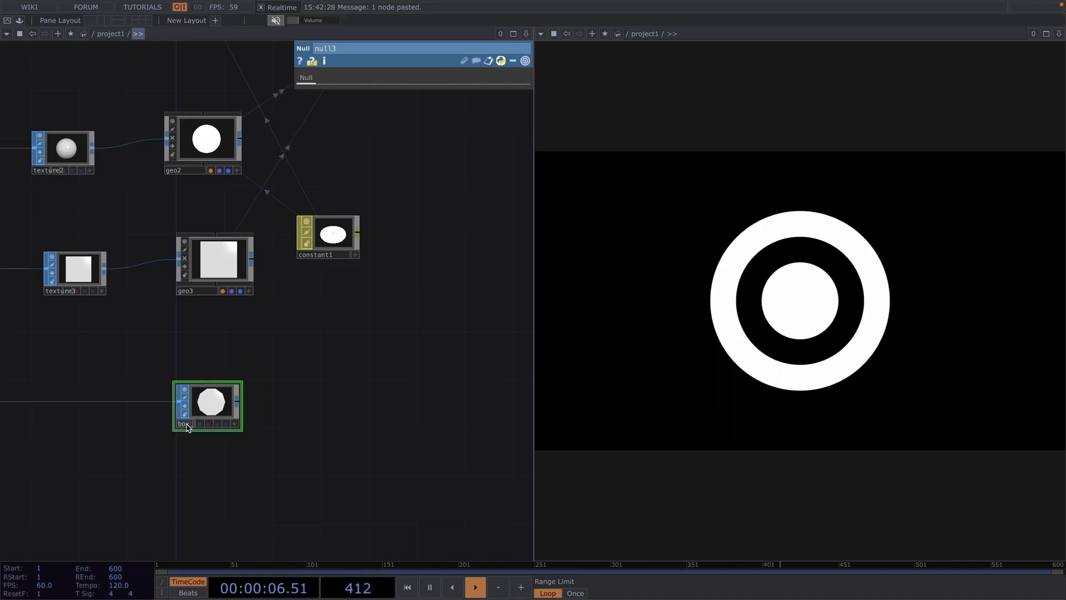
pyautogui.write('box_pos')
pyautogui.press('Return')
pyautogui.press('c')
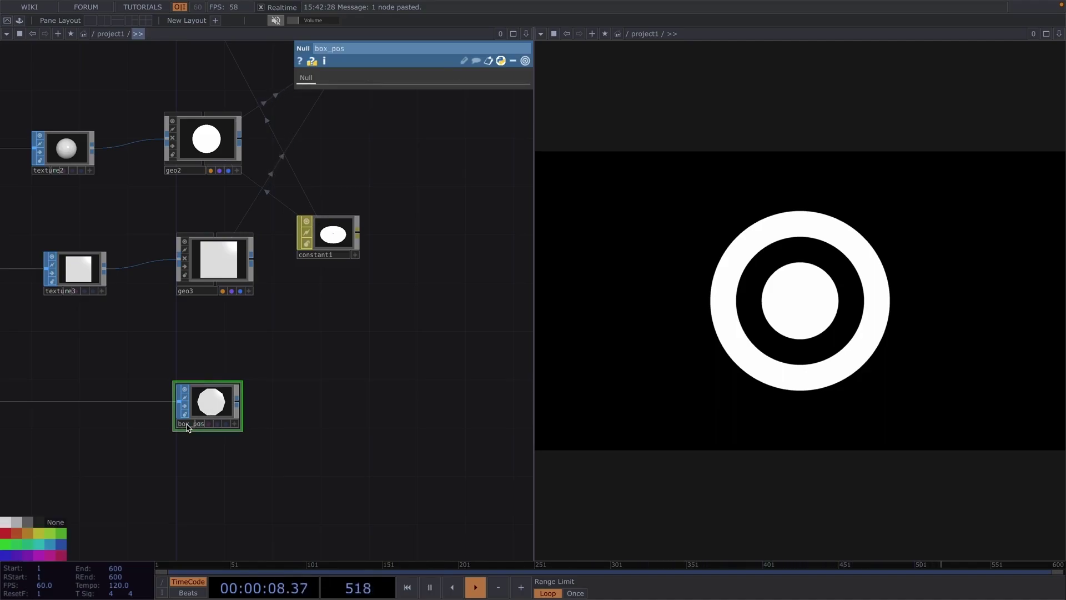
pyautogui.click(11, 538)
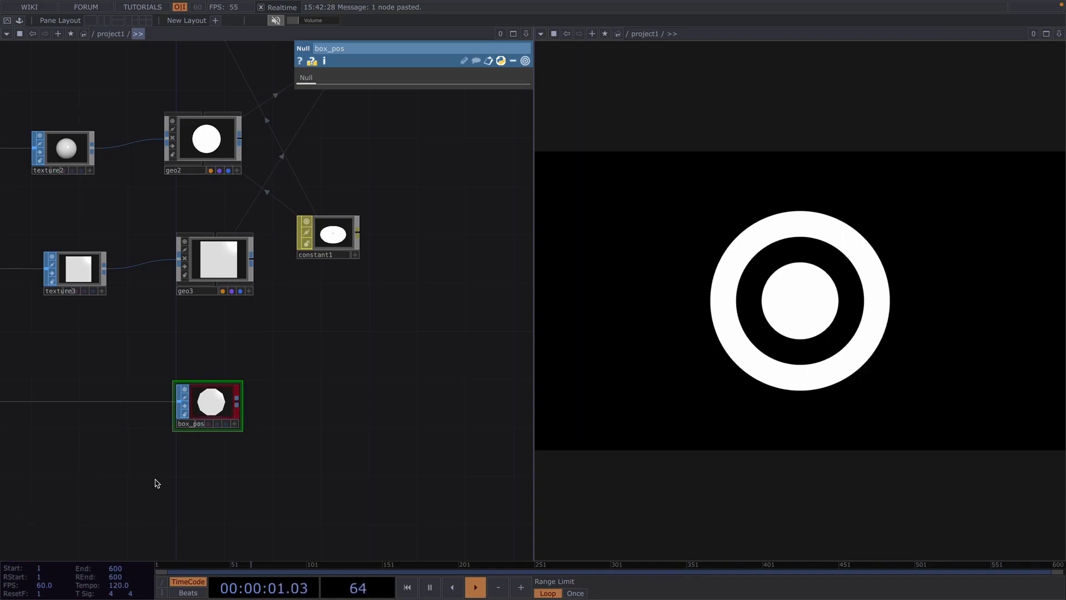
# Step: Set geo3's instance Translate OP to box_pos with Translate X, Y and Z as P(0), P(1) and P(2), and hide the parameter window
pyautogui.click(221, 282)
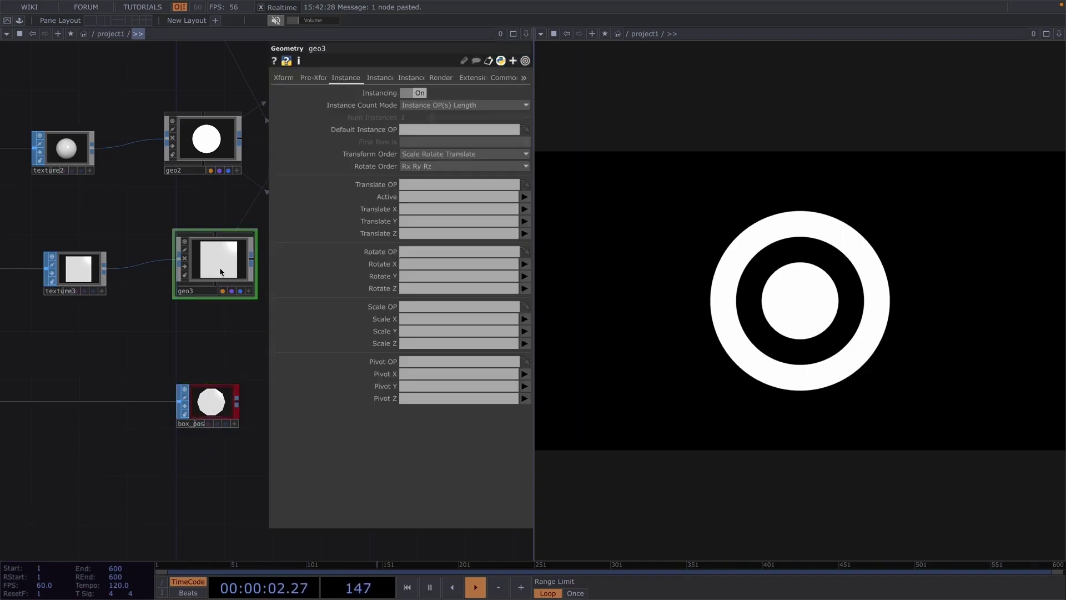
pyautogui.moveTo(213, 393); pyautogui.dragTo(411, 186)
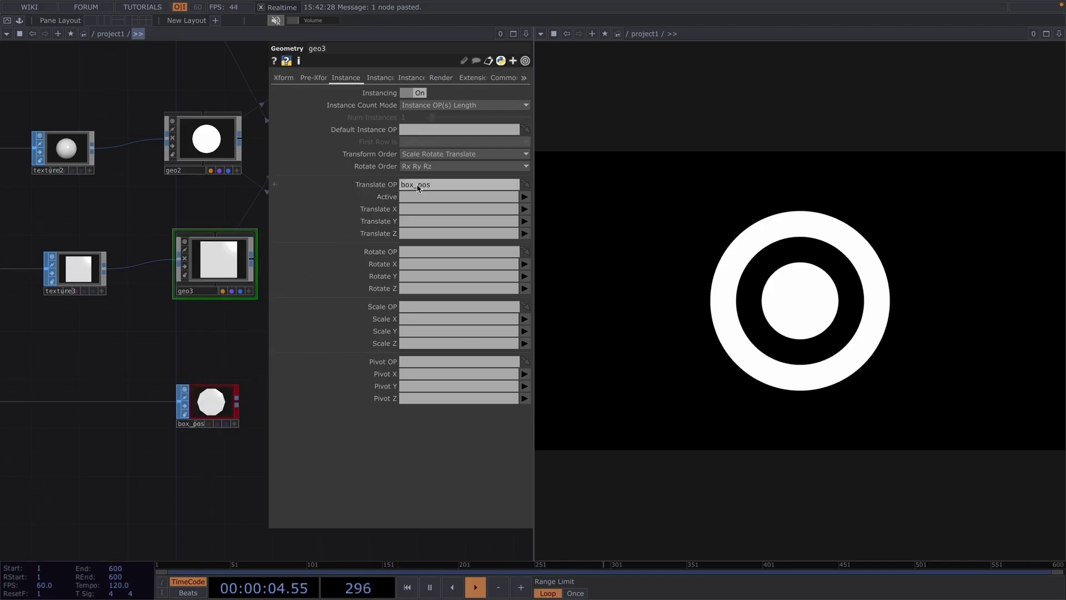
pyautogui.click(524, 209)
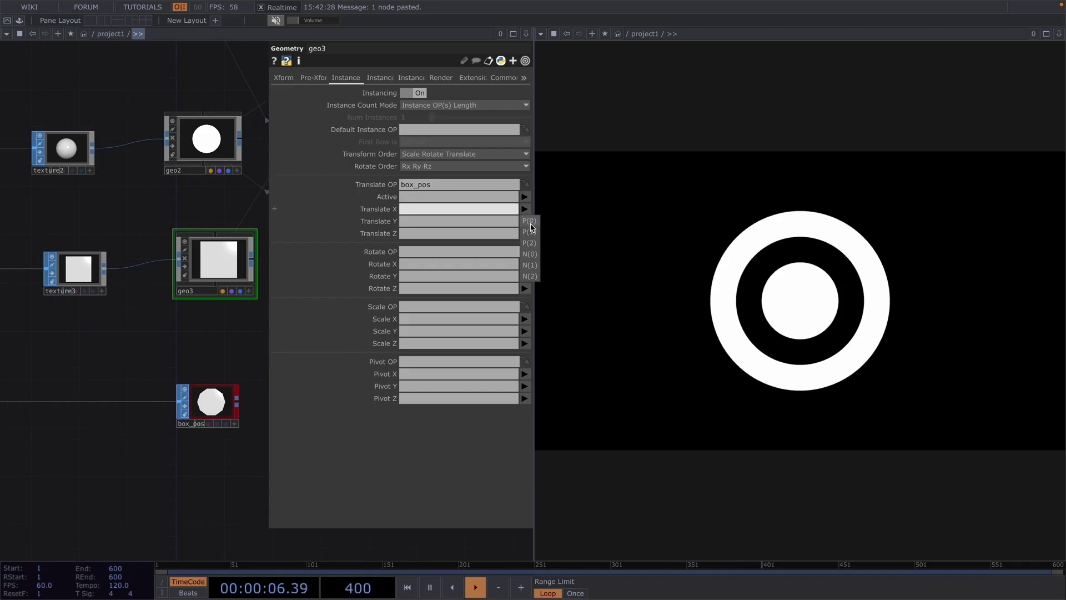
pyautogui.click(529, 221)
pyautogui.click(524, 221)
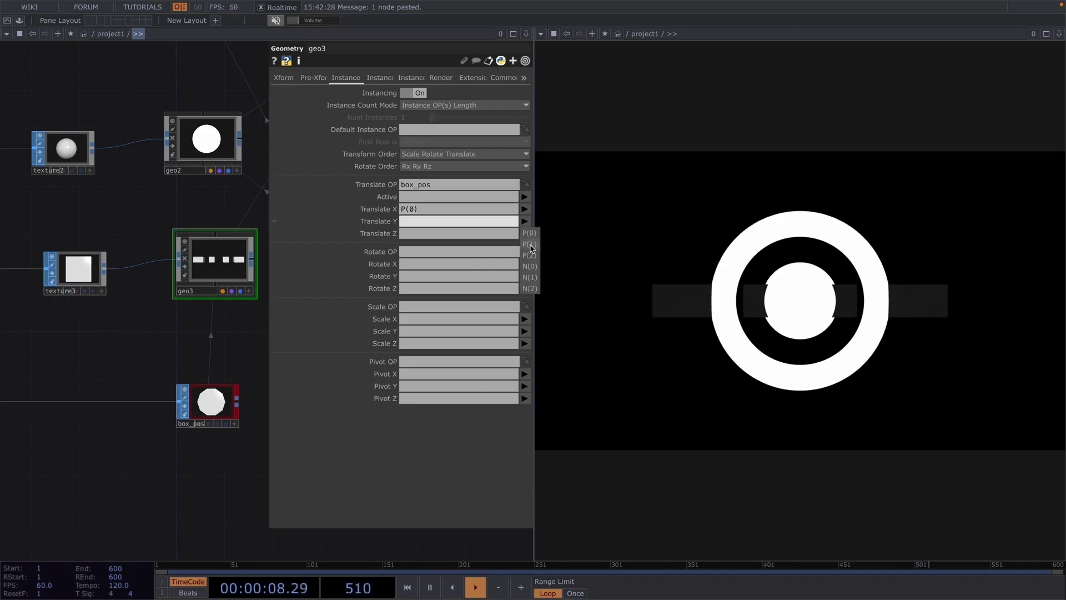
pyautogui.click(531, 244)
pyautogui.click(524, 233)
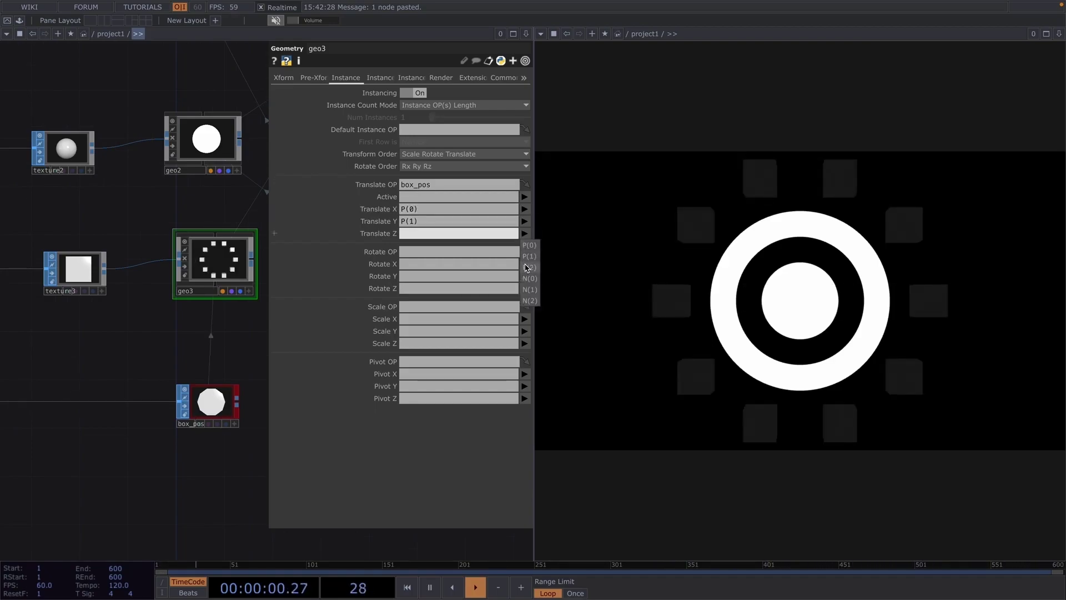
pyautogui.click(528, 270)
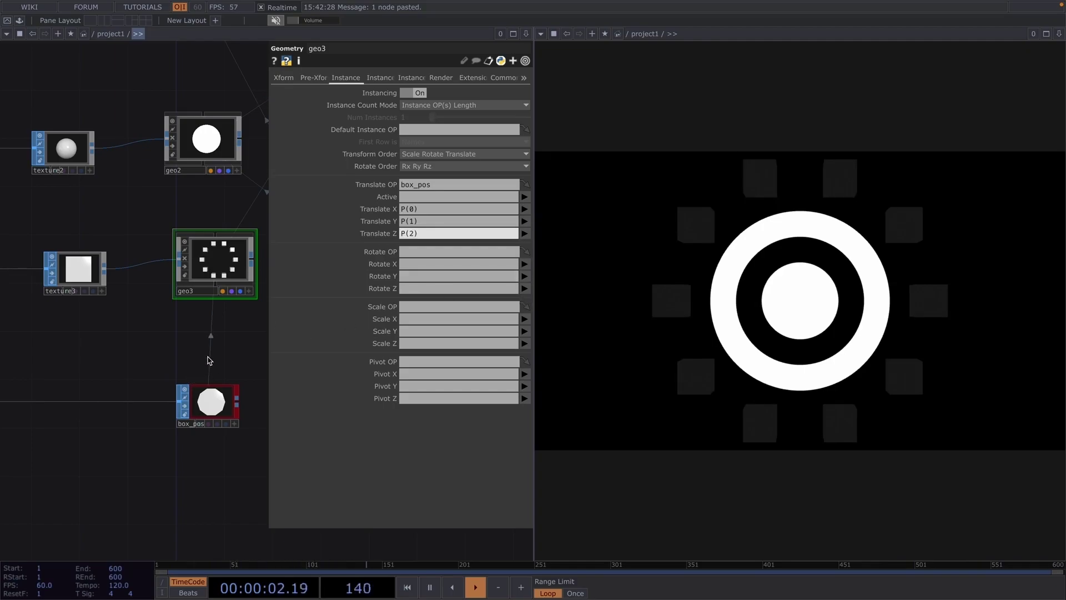
pyautogui.press('p')
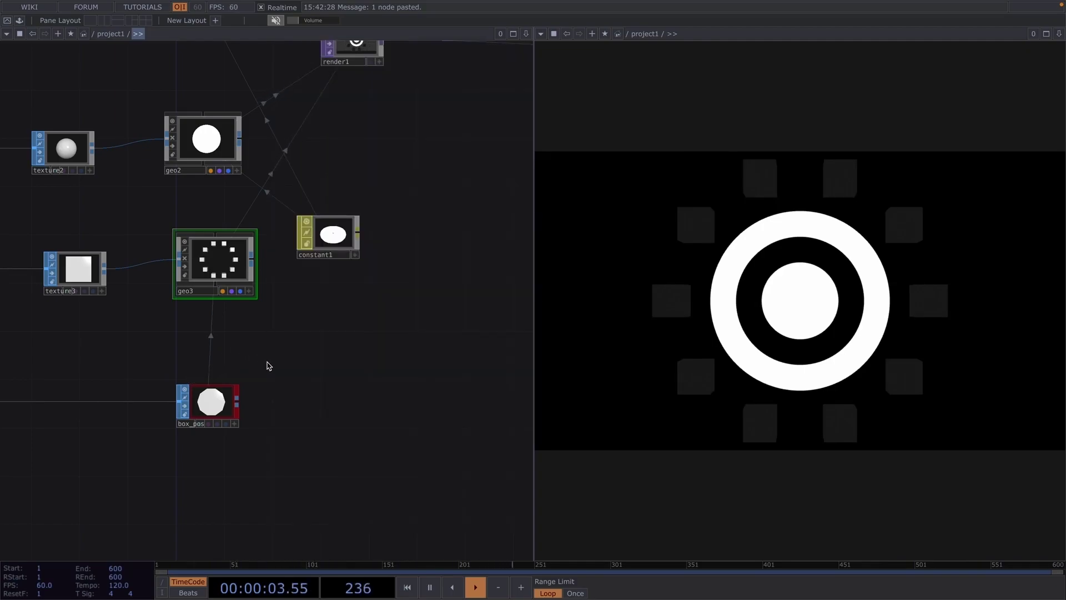
# Step: Assign the constant1 material to geo3 and move the material node slightly farther from the Geometry COMPs
pyautogui.moveTo(292, 363); pyautogui.dragTo(315, 336)
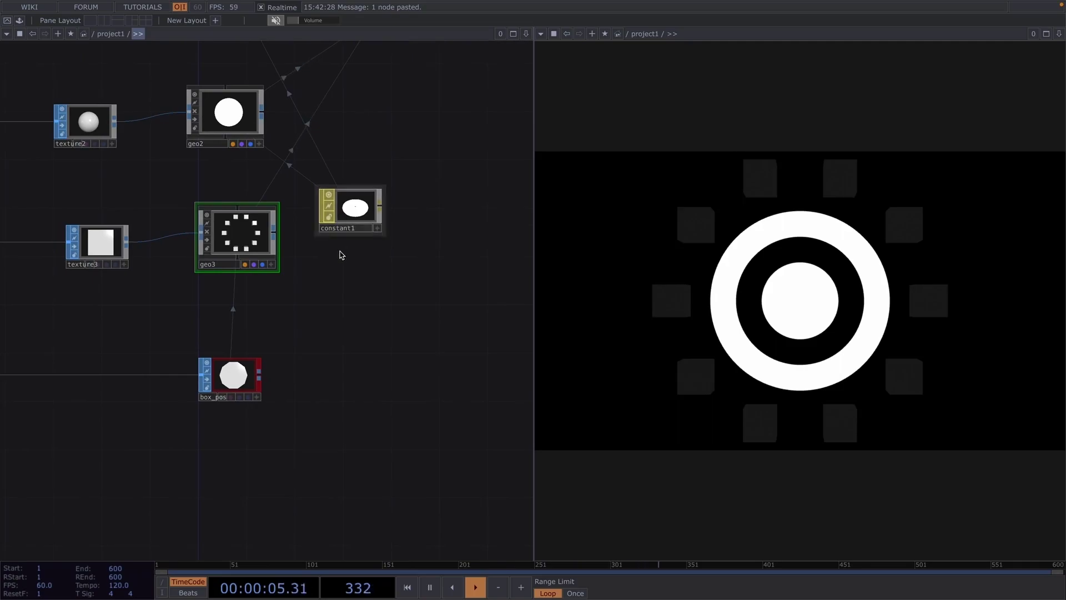
pyautogui.moveTo(341, 255); pyautogui.dragTo(239, 302)
pyautogui.click(256, 289)
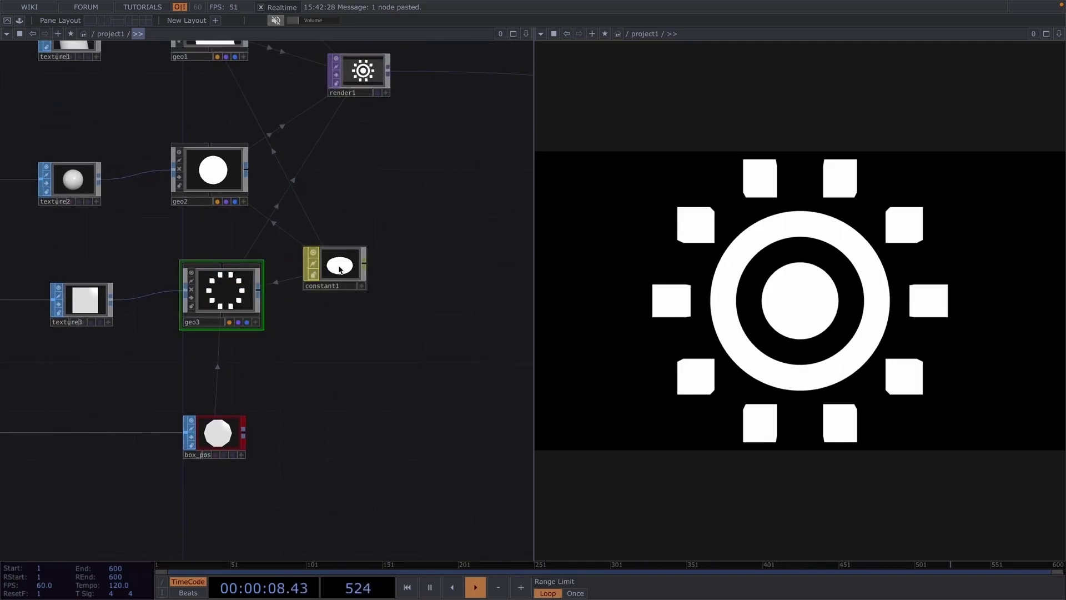
pyautogui.moveTo(341, 270); pyautogui.dragTo(386, 245)
# Step: Set the Box SOP's scale to 0.2 and the Circle SOP's divisions to 16
pyautogui.moveTo(388, 309); pyautogui.dragTo(422, 335)
pyautogui.scroll(-5, 393, 299)
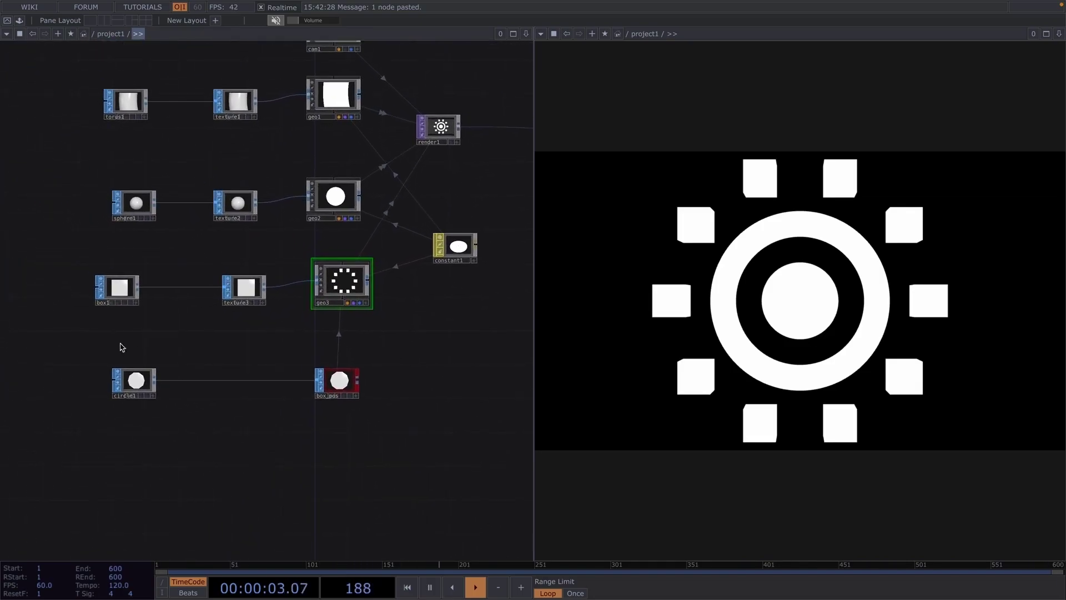
pyautogui.click(118, 289)
pyautogui.press('p')
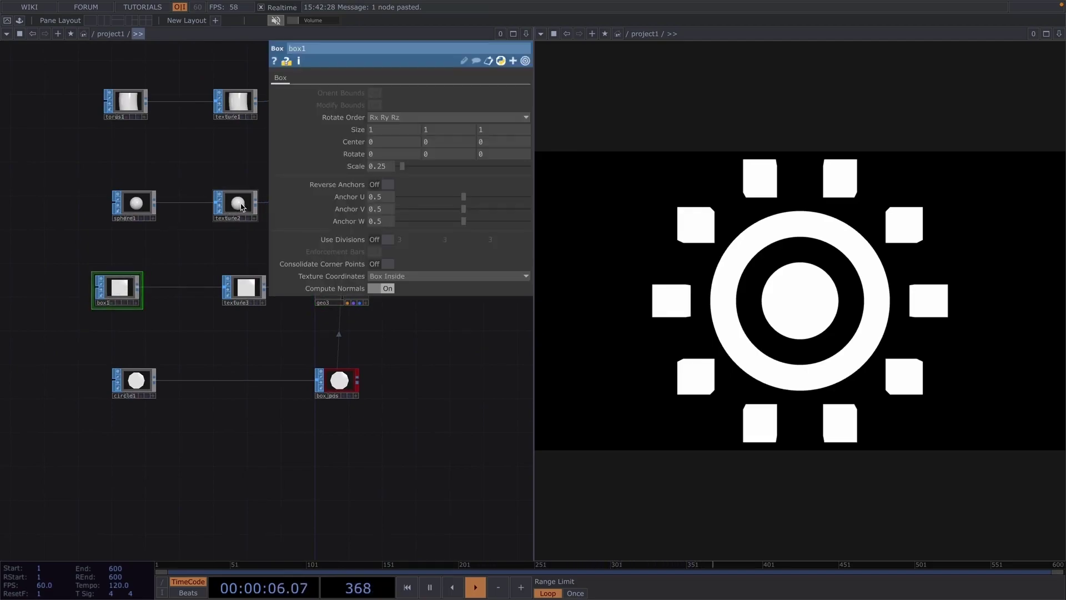
pyautogui.moveTo(389, 168); pyautogui.dragTo(344, 189, button='middle')
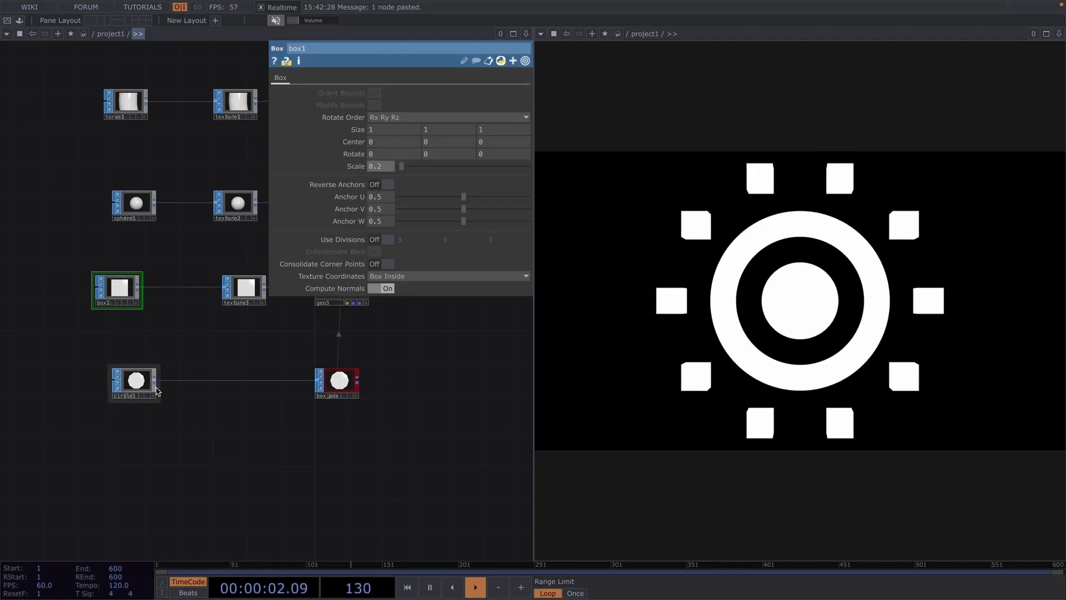
pyautogui.click(137, 380)
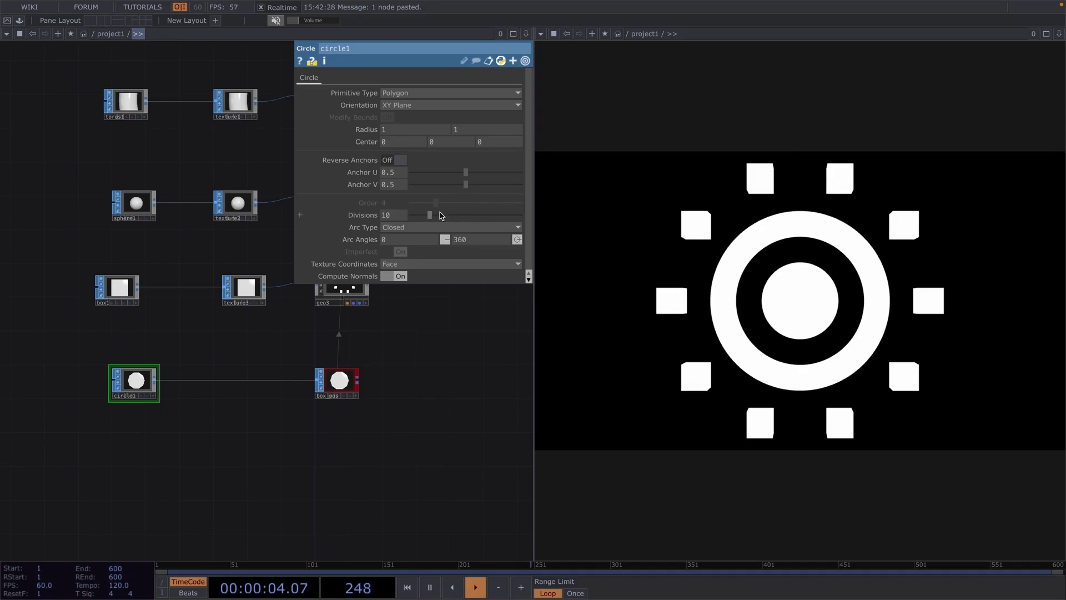
pyautogui.moveTo(442, 216); pyautogui.dragTo(445, 215)
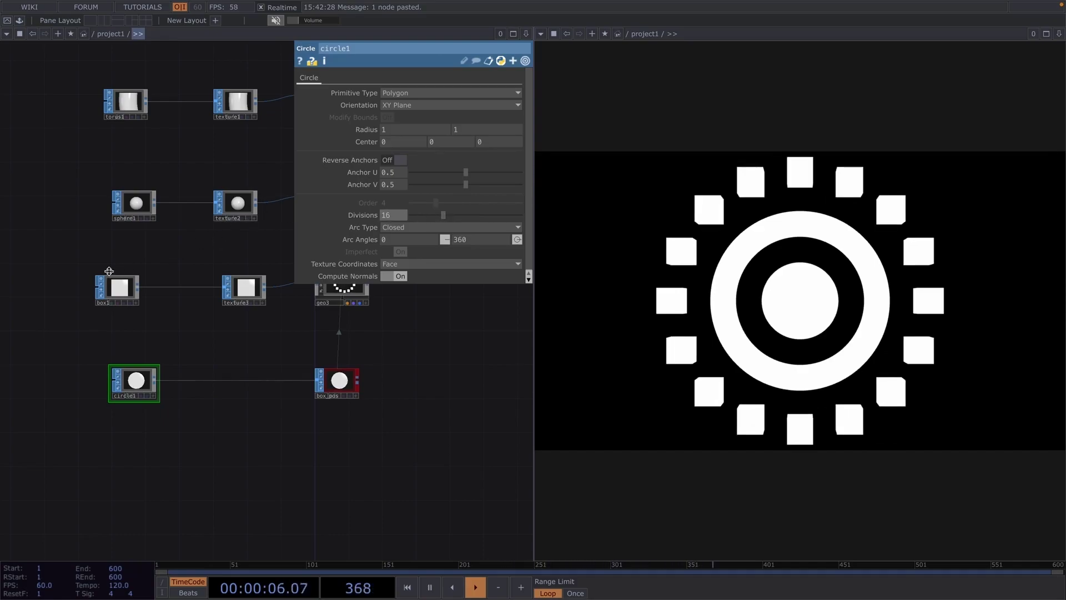
# Step: Rotate the Box SOP so the instanced boxes around the ring are tilted
pyautogui.click(114, 293)
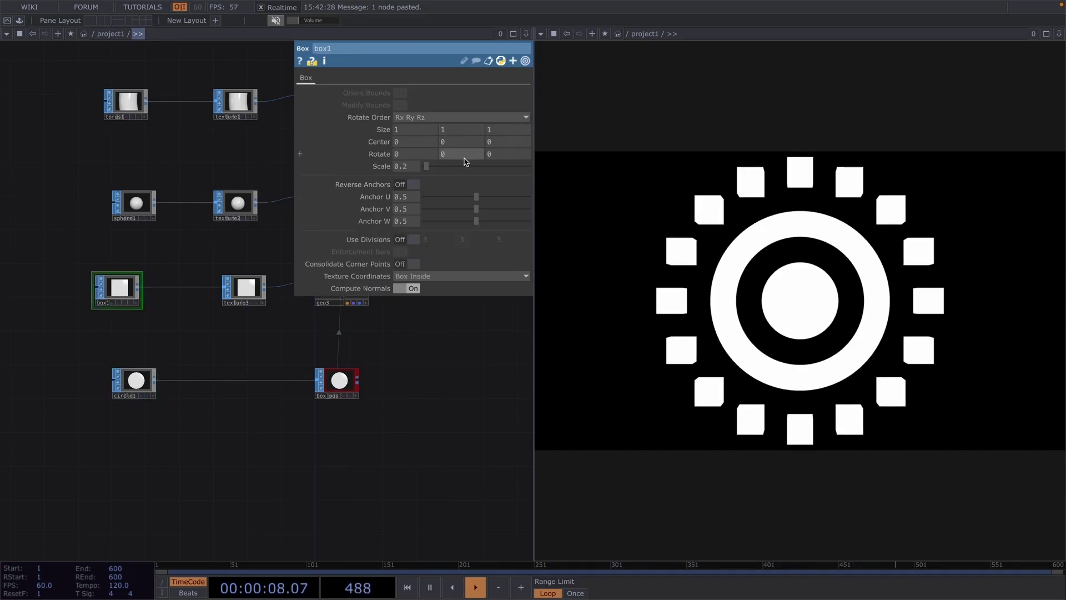
pyautogui.moveTo(464, 155); pyautogui.dragTo(499, 201, button='middle')
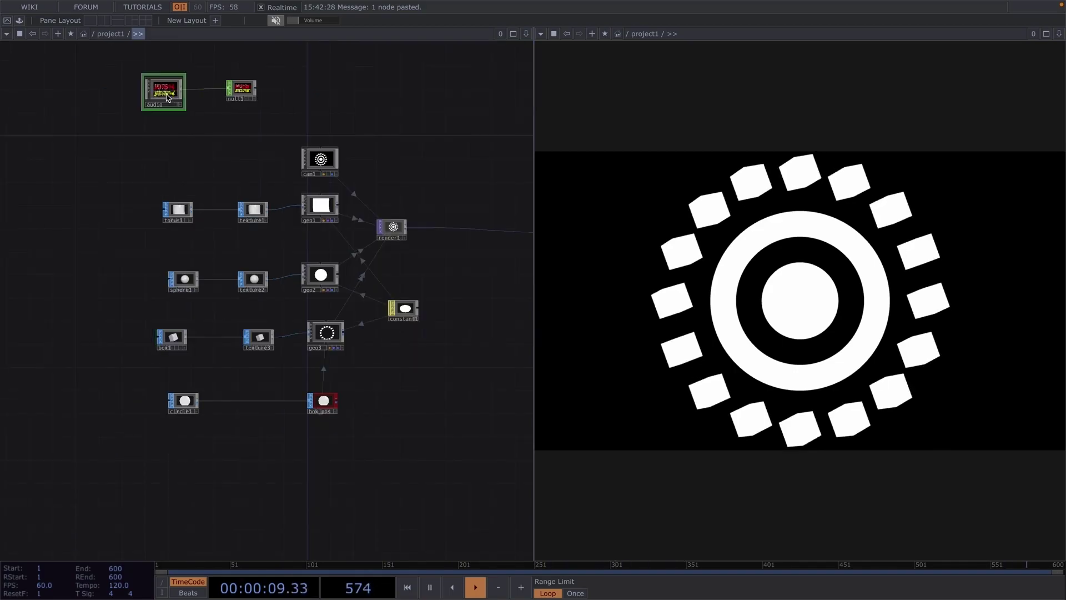
pyautogui.moveTo(99, 72); pyautogui.dragTo(357, 100)
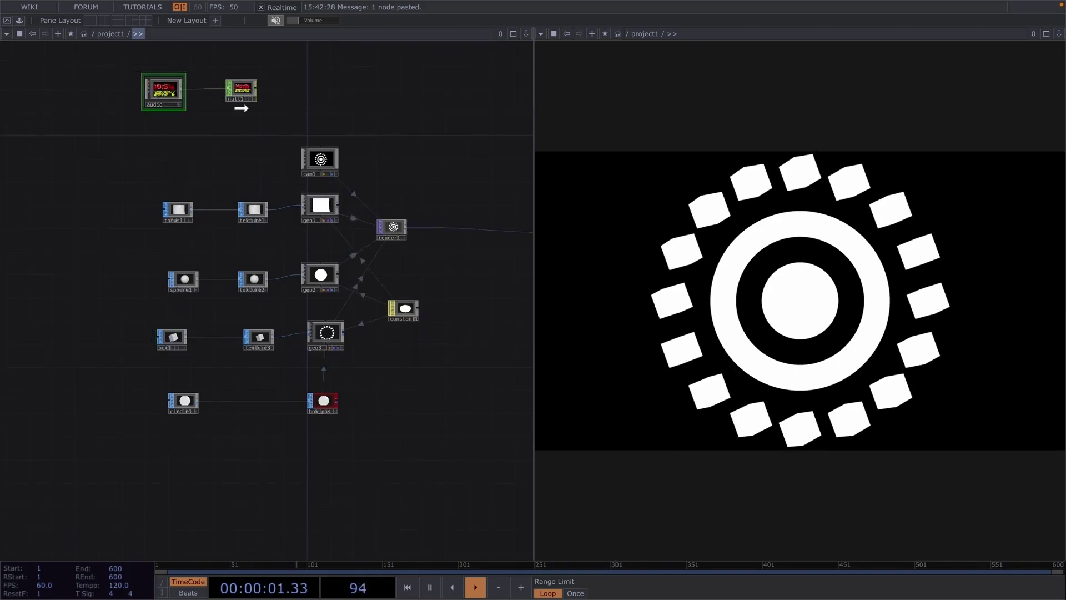
# Step: Move the audio node and its connected null1 below the circle1 and box_pos chain, leaving a gap beneath them
pyautogui.moveTo(239, 95); pyautogui.dragTo(241, 471)
pyautogui.moveTo(305, 425); pyautogui.dragTo(309, 319)
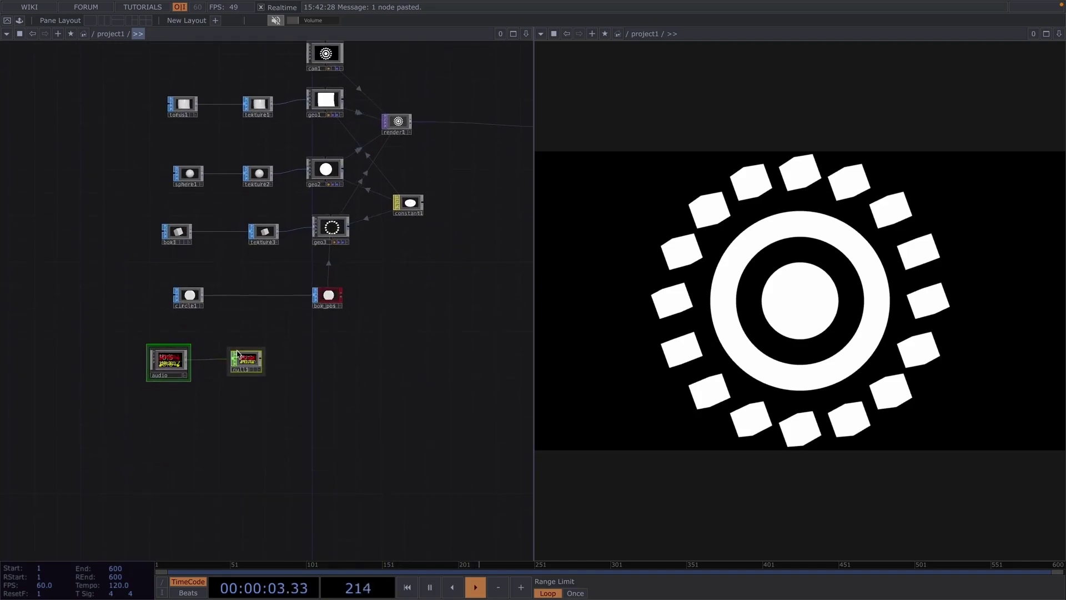
pyautogui.moveTo(242, 365); pyautogui.dragTo(254, 417)
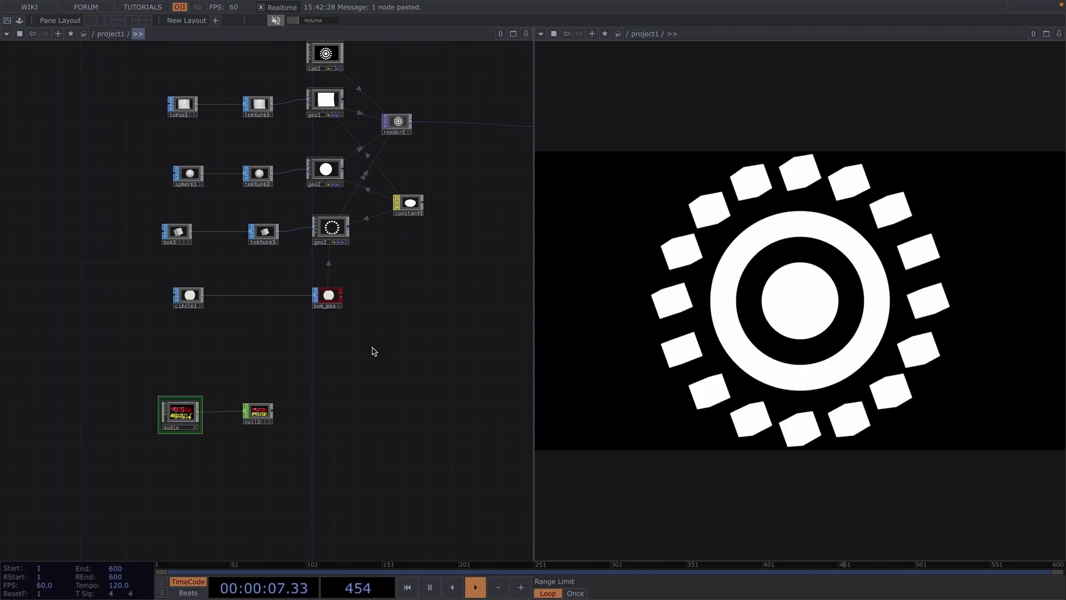
# Step: Add a Rectangle TOP to the network in the empty space beyond box_pos
pyautogui.moveTo(369, 381); pyautogui.dragTo(345, 361)
pyautogui.press('Tab')
pyautogui.write('rec')
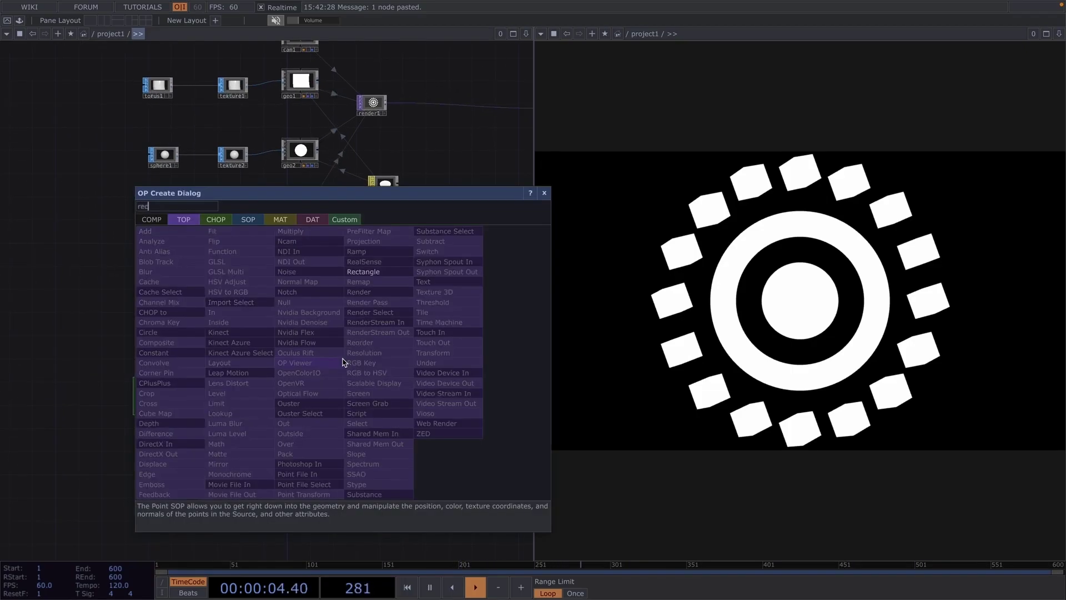
pyautogui.click(386, 273)
pyautogui.click(383, 333)
pyautogui.scroll(3, 354, 370)
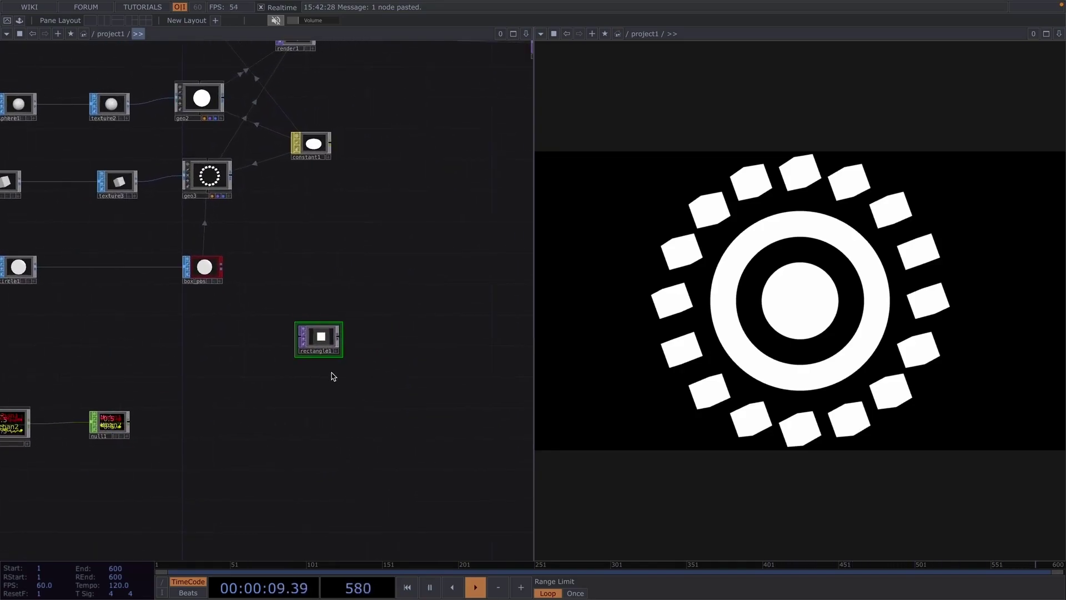
# Step: Set rectangle1's resolution to 1280 by 1280
pyautogui.press('p')
pyautogui.click(377, 81)
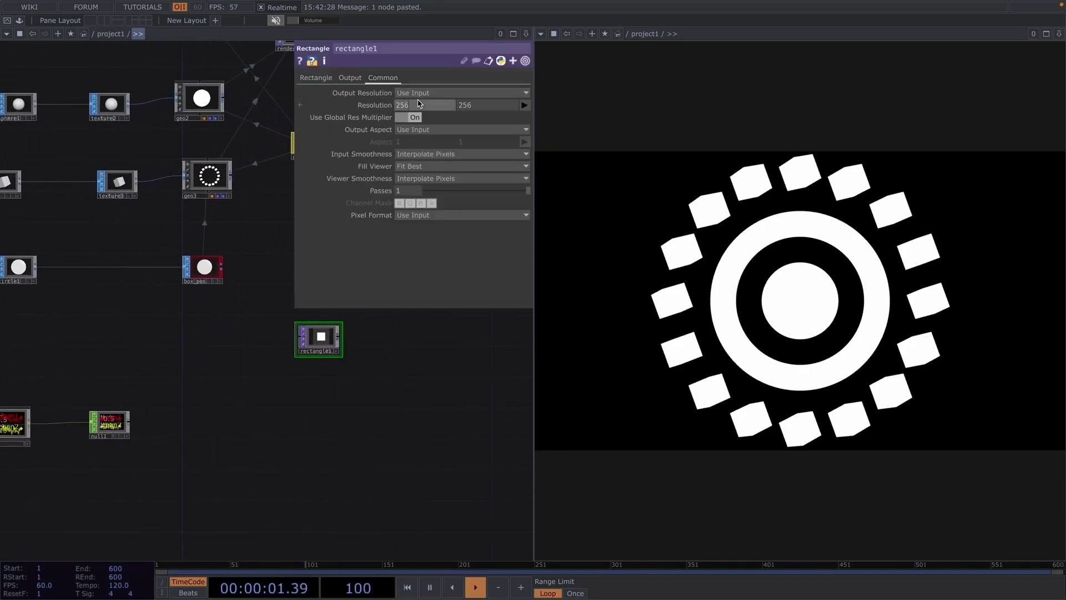
pyautogui.write('1280')
pyautogui.press('Tab')
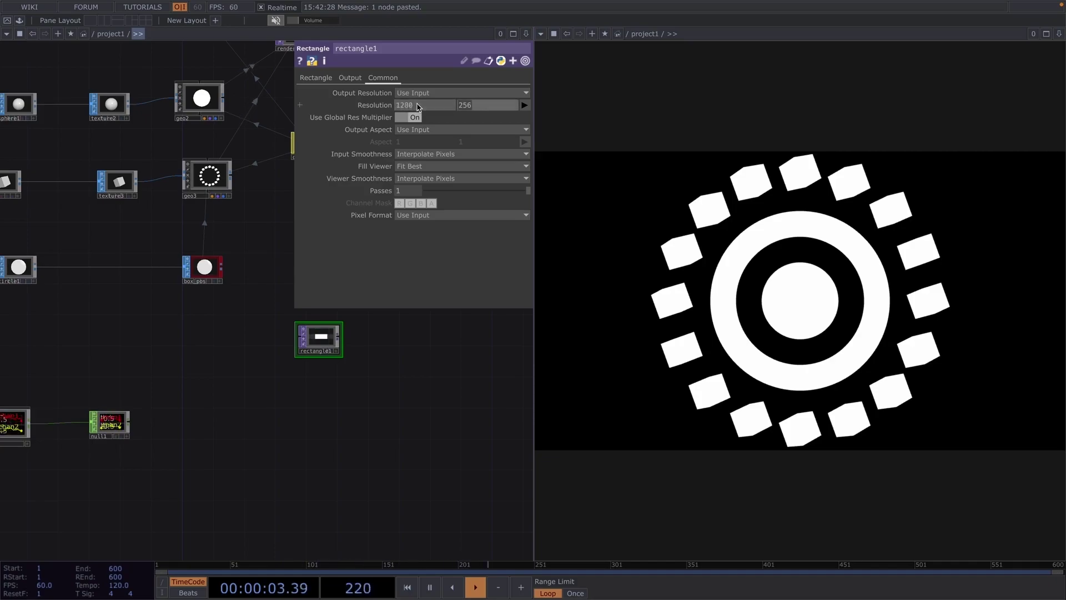
pyautogui.write('1280')
pyautogui.press('Return')
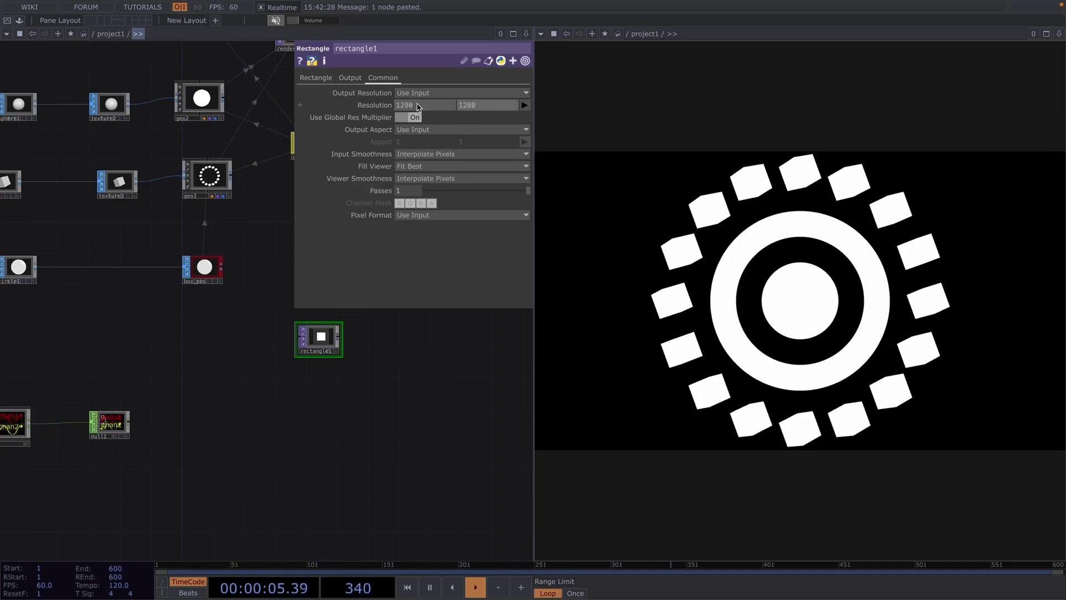
# Step: Shape rectangle1 into a thin vertical line with a size of -0.025 by 1.6 and hide the parameter window
pyautogui.scroll(5, 349, 337)
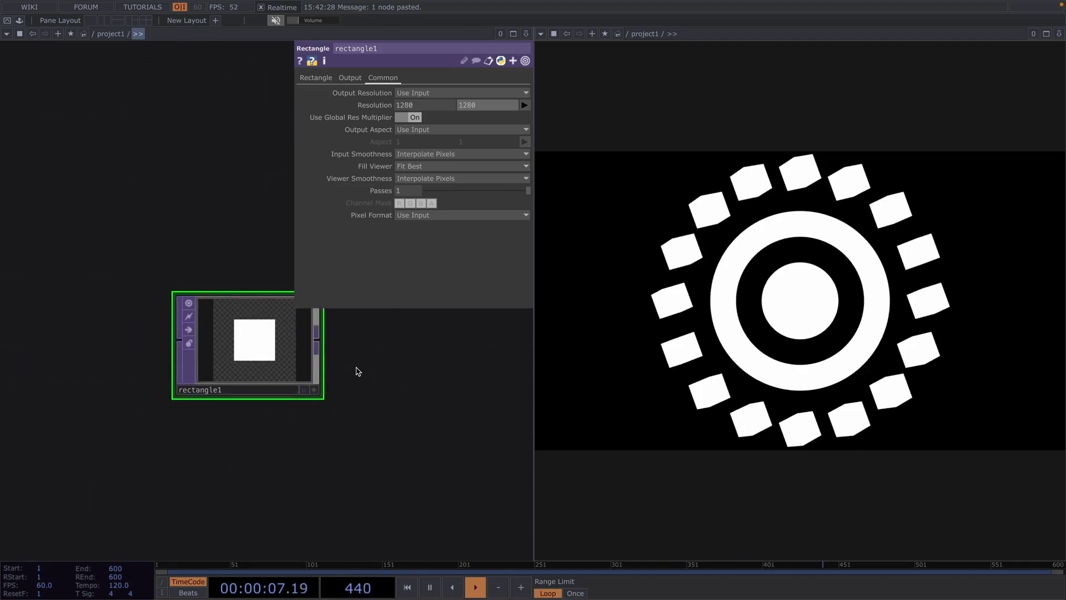
pyautogui.click(315, 79)
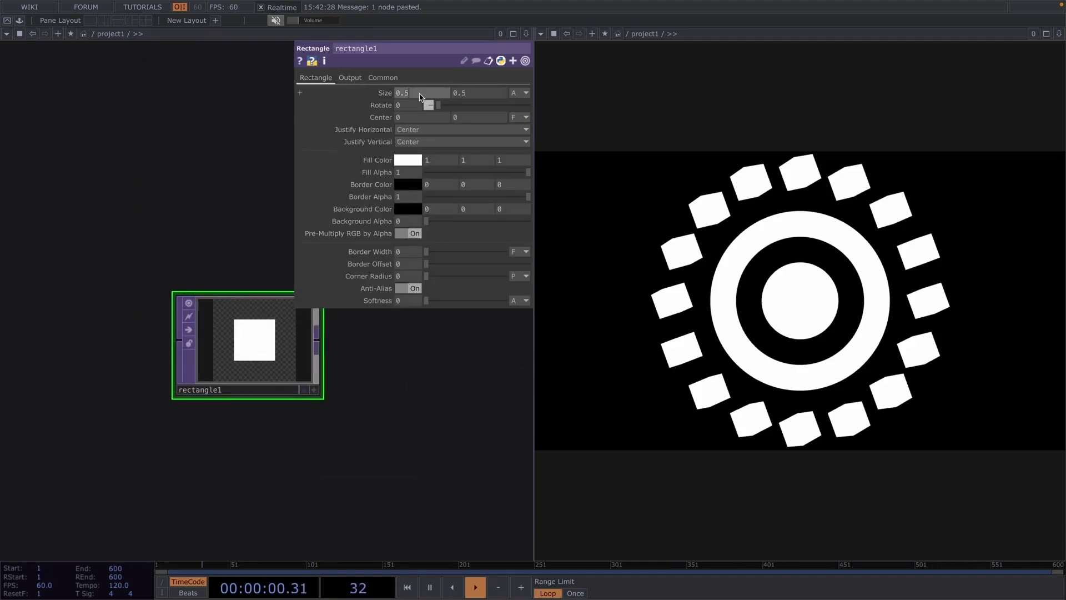
pyautogui.moveTo(419, 97); pyautogui.dragTo(377, 82, button='middle')
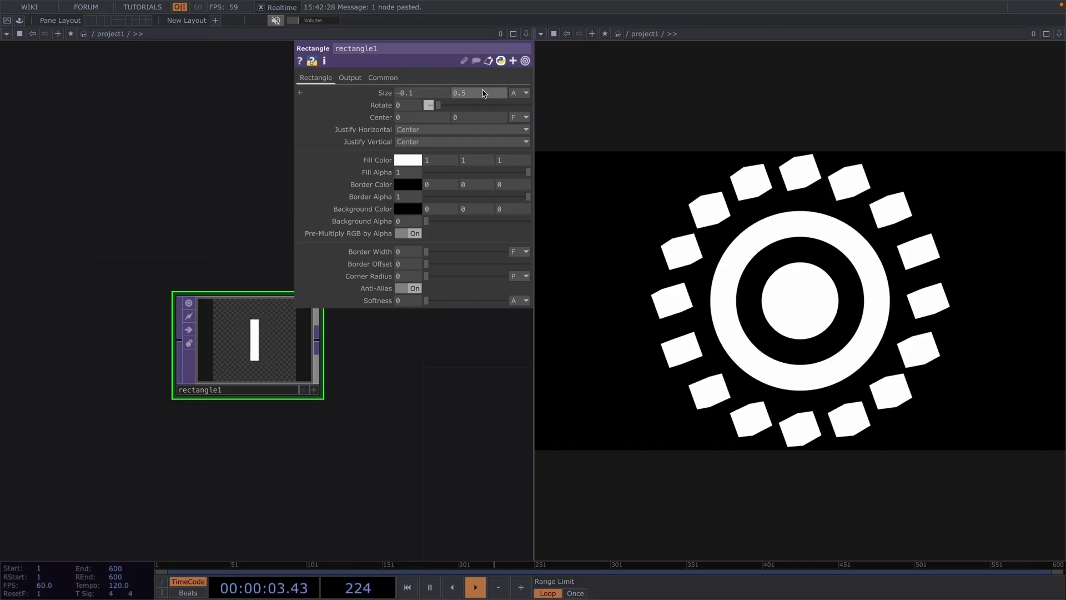
pyautogui.moveTo(483, 94)
pyautogui.mouseDown(button='middle')
pyautogui.moveTo(484, 78)
pyautogui.moveTo(469, 78)
pyautogui.moveTo(485, 76)
pyautogui.mouseUp(button='middle')
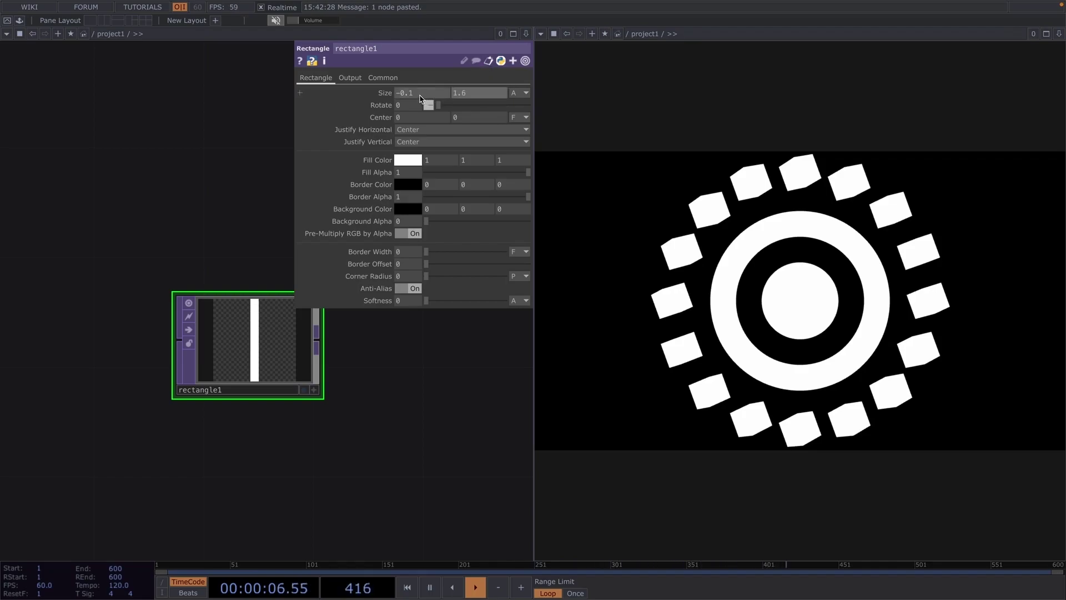
pyautogui.moveTo(420, 94)
pyautogui.mouseDown(button='middle')
pyautogui.moveTo(432, 82)
pyautogui.moveTo(419, 76)
pyautogui.mouseUp(button='middle')
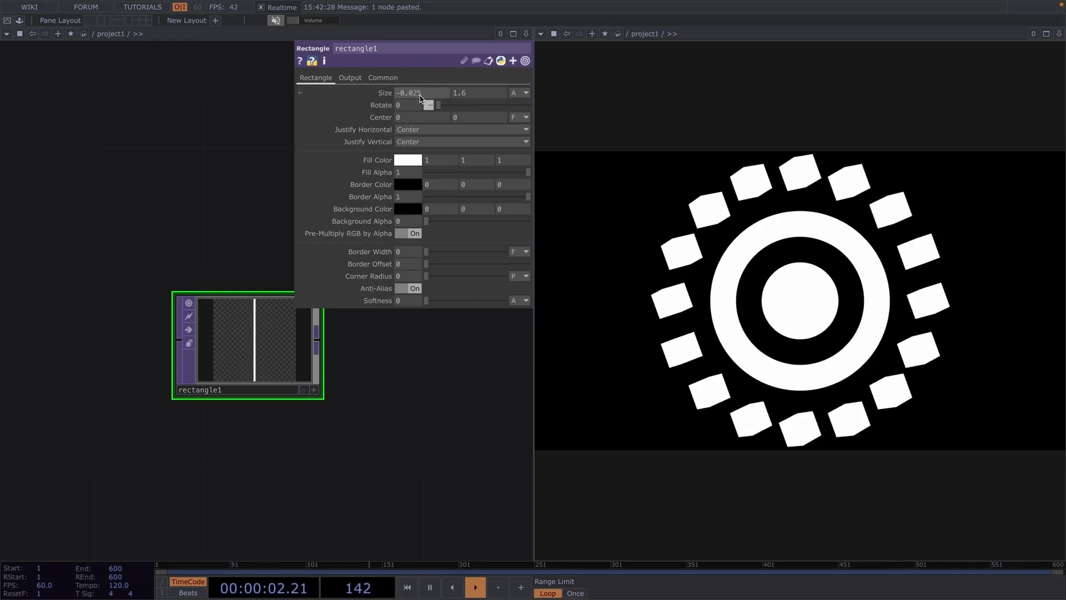
pyautogui.press('p')
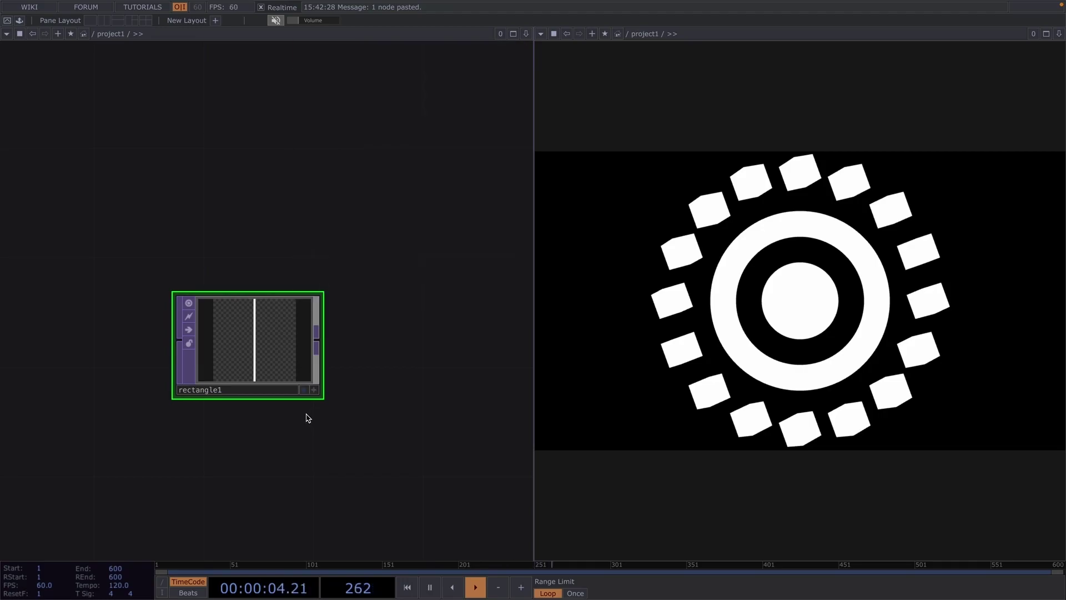
# Step: Add a Transform TOP connected to rectangle1's output
pyautogui.moveTo(304, 413); pyautogui.dragTo(302, 371, button='middle')
pyautogui.moveTo(301, 371); pyautogui.dragTo(284, 364)
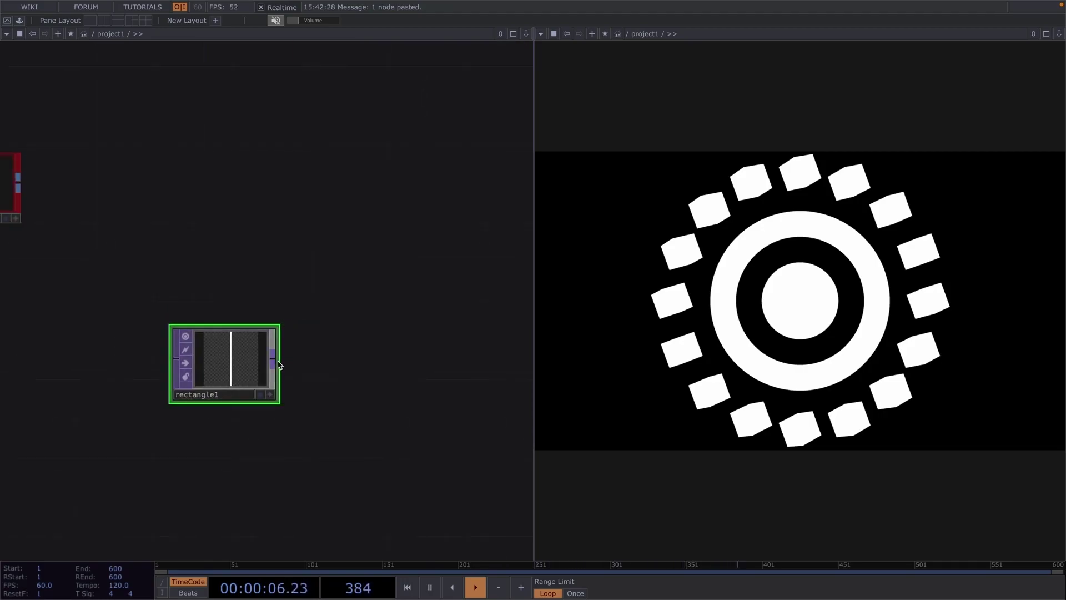
pyautogui.rightClick(272, 361)
pyautogui.write('tr')
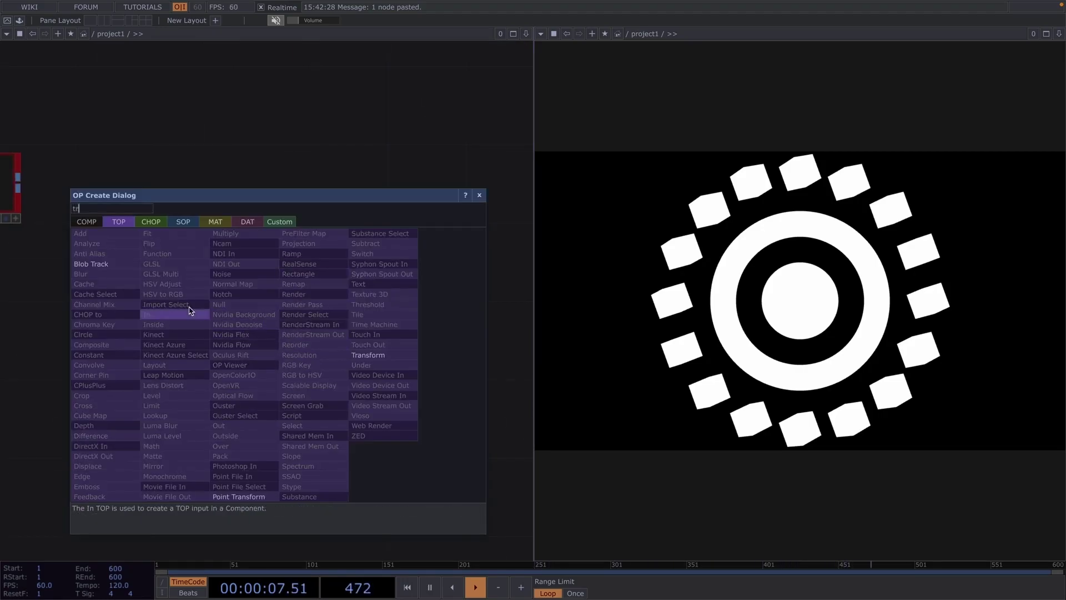
pyautogui.click(366, 355)
pyautogui.click(362, 369)
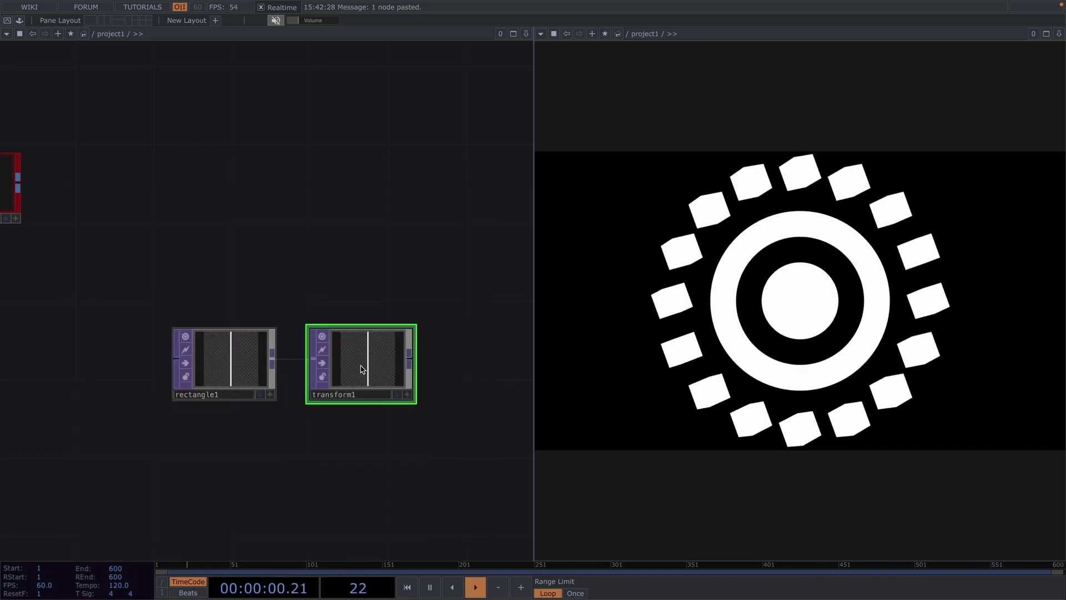
# Step: Set transform1's tile Extend mode to Mirror
pyautogui.press('p')
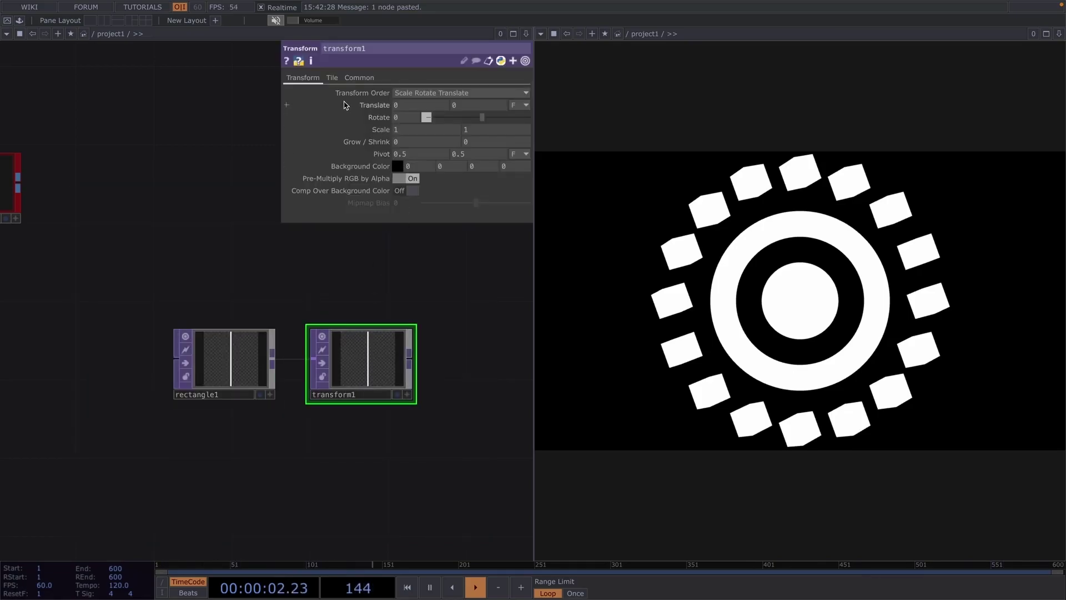
pyautogui.click(332, 78)
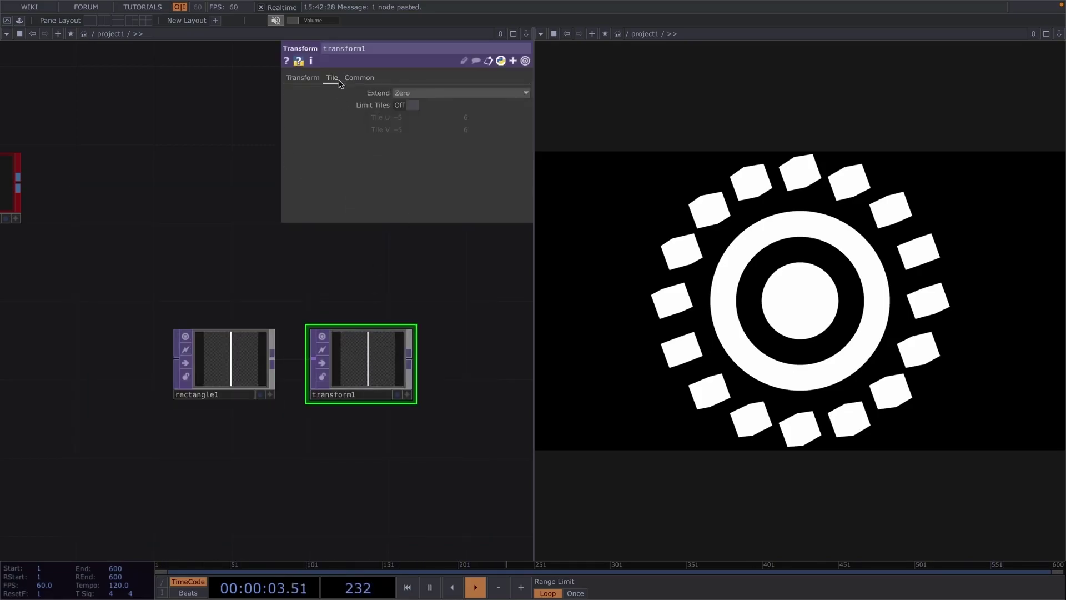
pyautogui.click(402, 93)
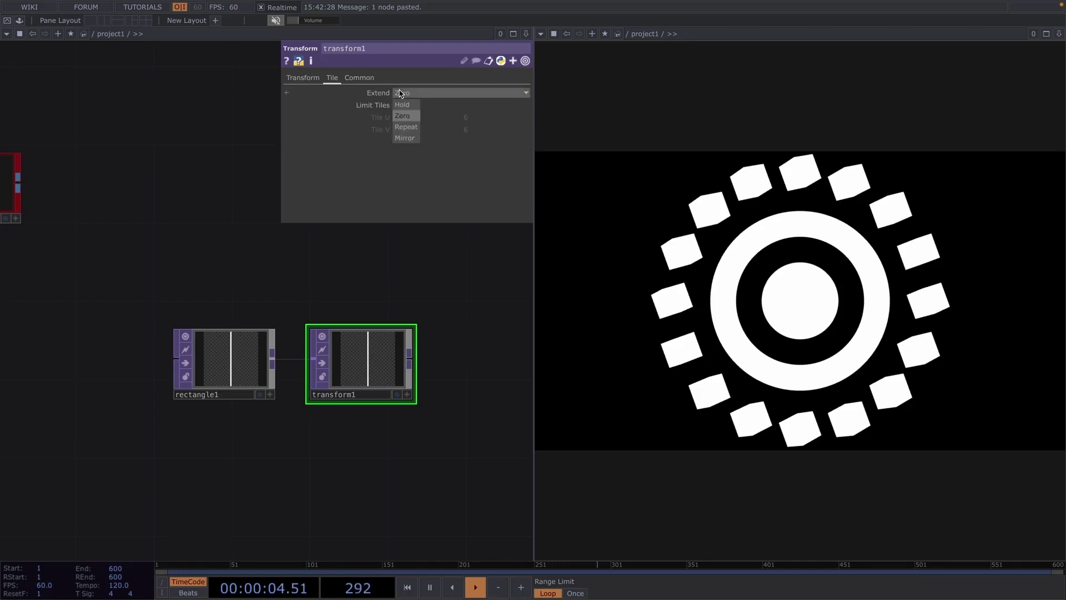
pyautogui.click(406, 138)
# Step: Set transform1's Scale to -0.1 on both axes to repeat the line as stripes
pyautogui.click(312, 82)
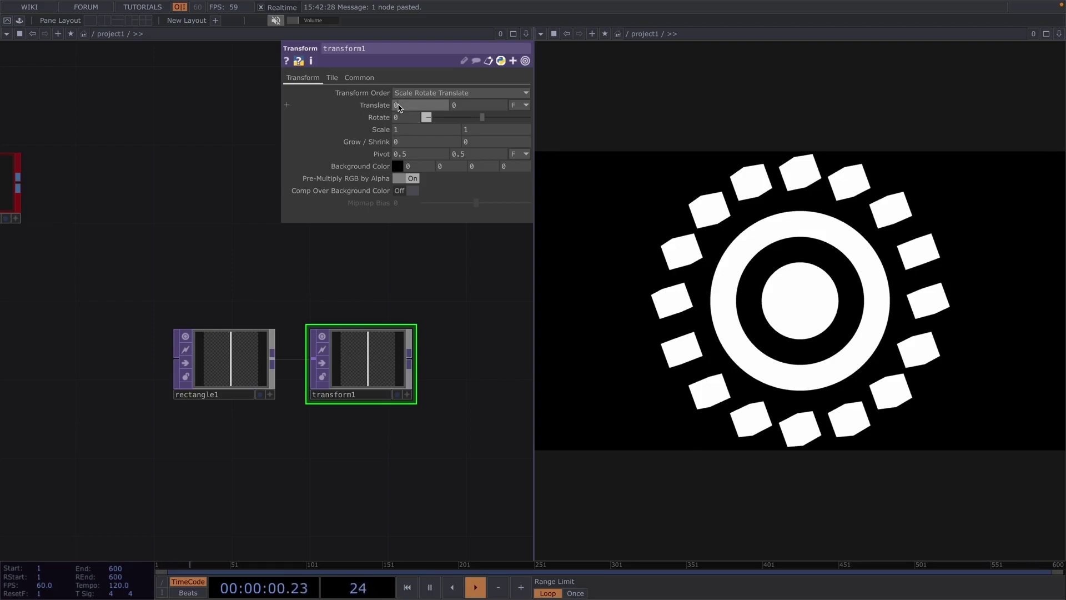
pyautogui.moveTo(383, 130)
pyautogui.mouseDown(button='middle')
pyautogui.moveTo(378, 116)
pyautogui.moveTo(390, 115)
pyautogui.moveTo(382, 118)
pyautogui.mouseUp(button='middle')
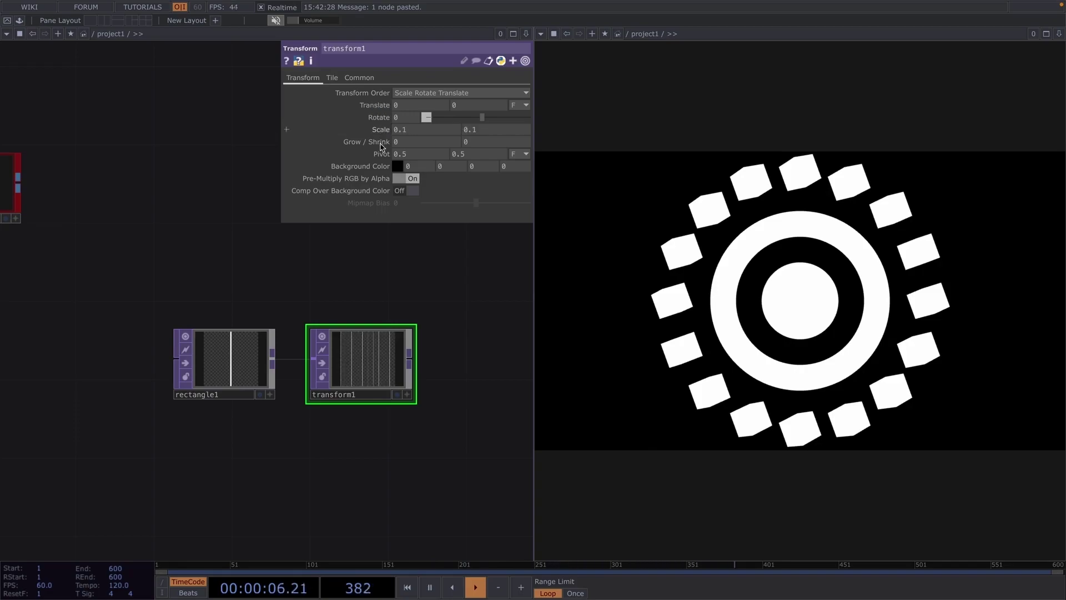
pyautogui.scroll(5, 392, 381)
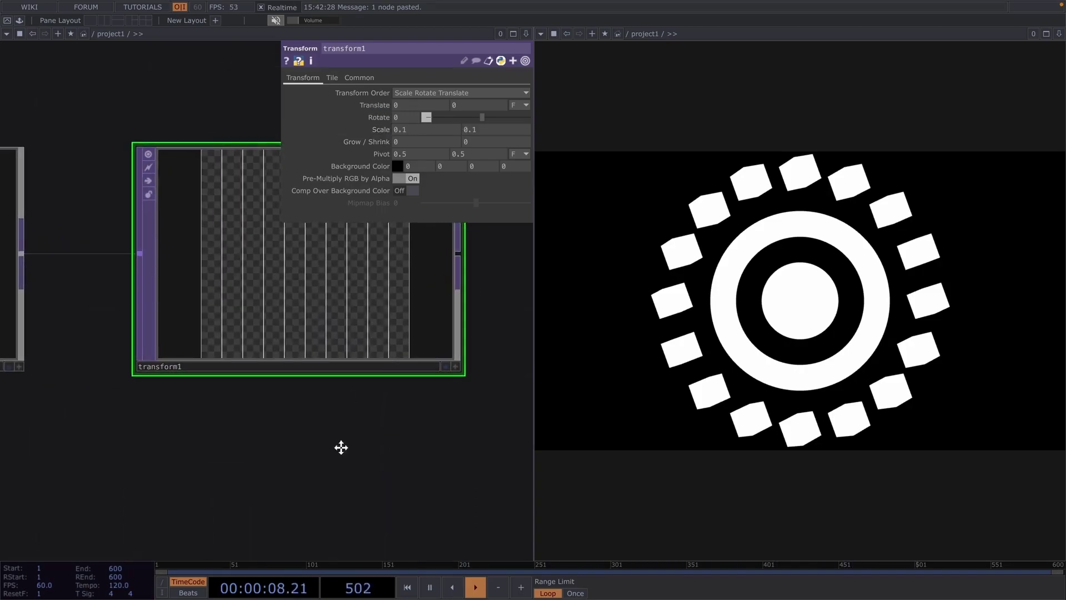
pyautogui.scroll(1, 356, 367)
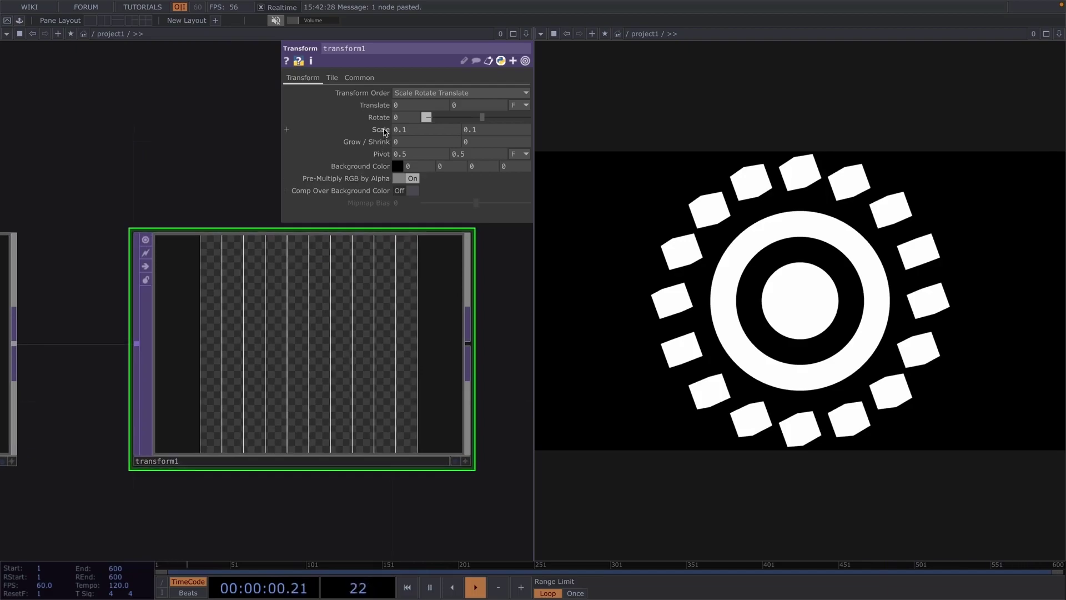
pyautogui.moveTo(383, 131); pyautogui.dragTo(378, 109, button='middle')
# Step: Widen the stripes by setting rectangle1's horizontal size to 0.425
pyautogui.moveTo(64, 180); pyautogui.dragTo(288, 191)
pyautogui.click(157, 295)
pyautogui.moveTo(212, 153); pyautogui.dragTo(111, 157)
pyautogui.moveTo(108, 197)
pyautogui.mouseDown()
pyautogui.moveTo(15, 252)
pyautogui.moveTo(72, 163)
pyautogui.mouseUp()
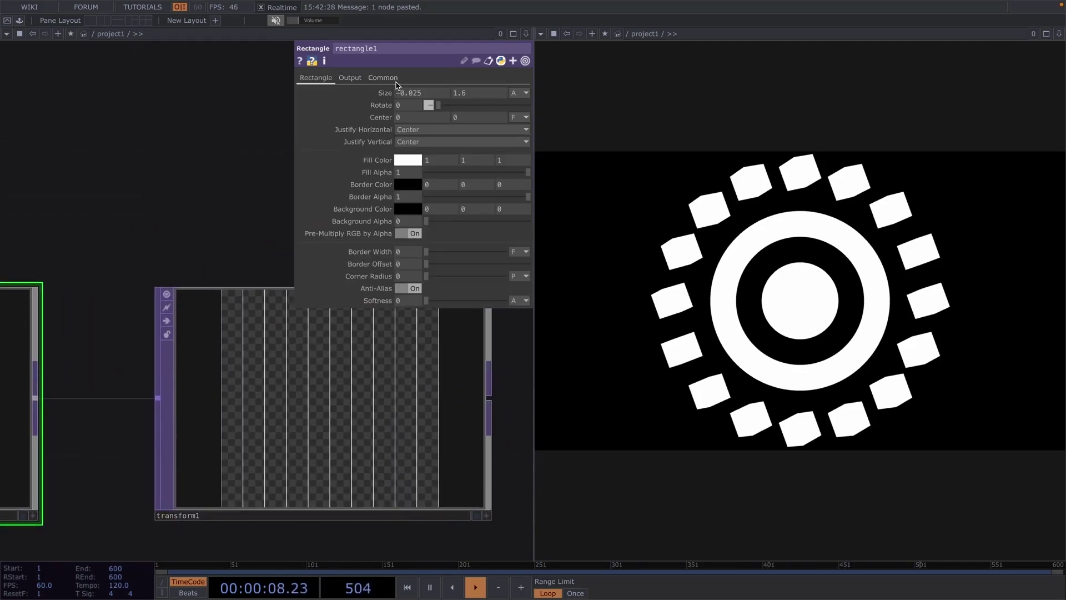
pyautogui.moveTo(402, 92); pyautogui.dragTo(407, 77, button='middle')
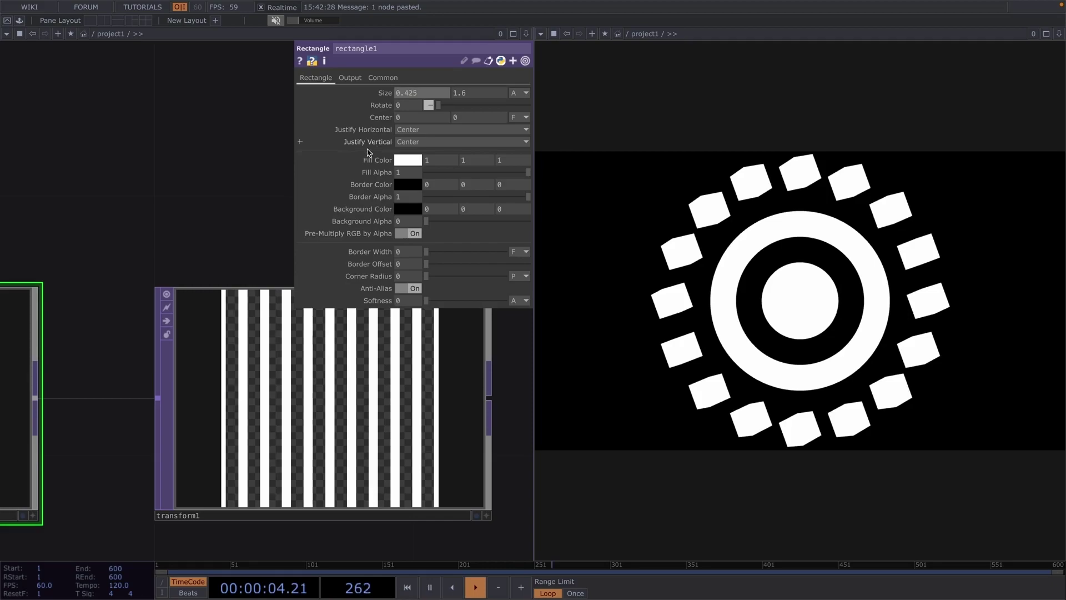
# Step: Set transform1's vertical Translate to 1.4 and Rotate to 69 to slant the stripes
pyautogui.scroll(-1, 156, 383)
pyautogui.scroll(-3, 156, 384)
pyautogui.scroll(1, 203, 394)
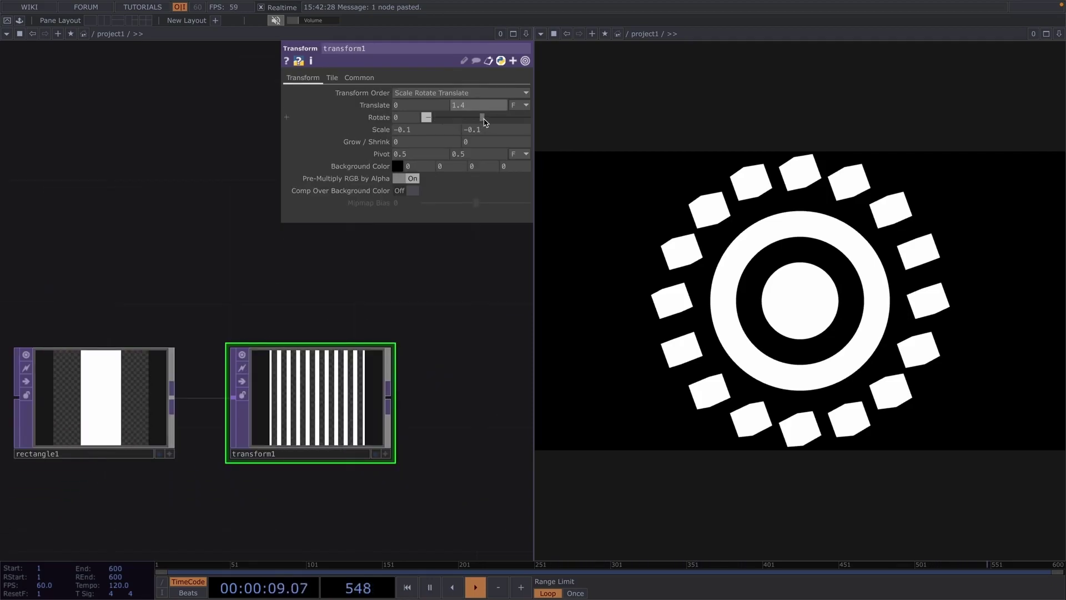
pyautogui.moveTo(483, 118)
pyautogui.mouseDown()
pyautogui.moveTo(438, 124)
pyautogui.moveTo(497, 127)
pyautogui.moveTo(478, 132)
pyautogui.mouseUp()
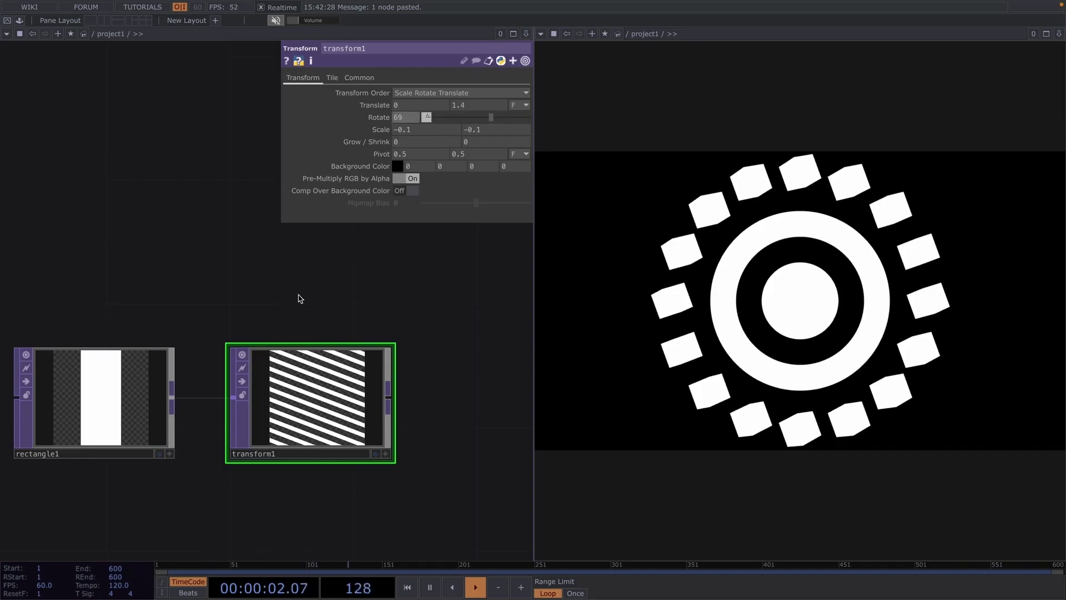
# Step: Add a Null TOP after transform1 and name it texture
pyautogui.scroll(-5, 301, 296)
pyautogui.press('Tab')
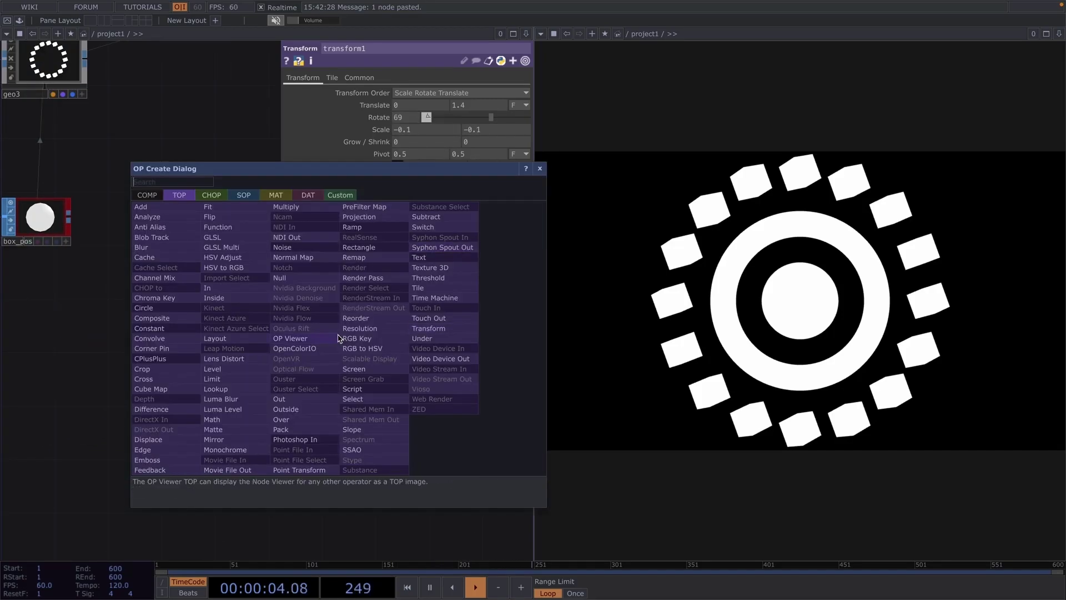
pyautogui.write('nu')
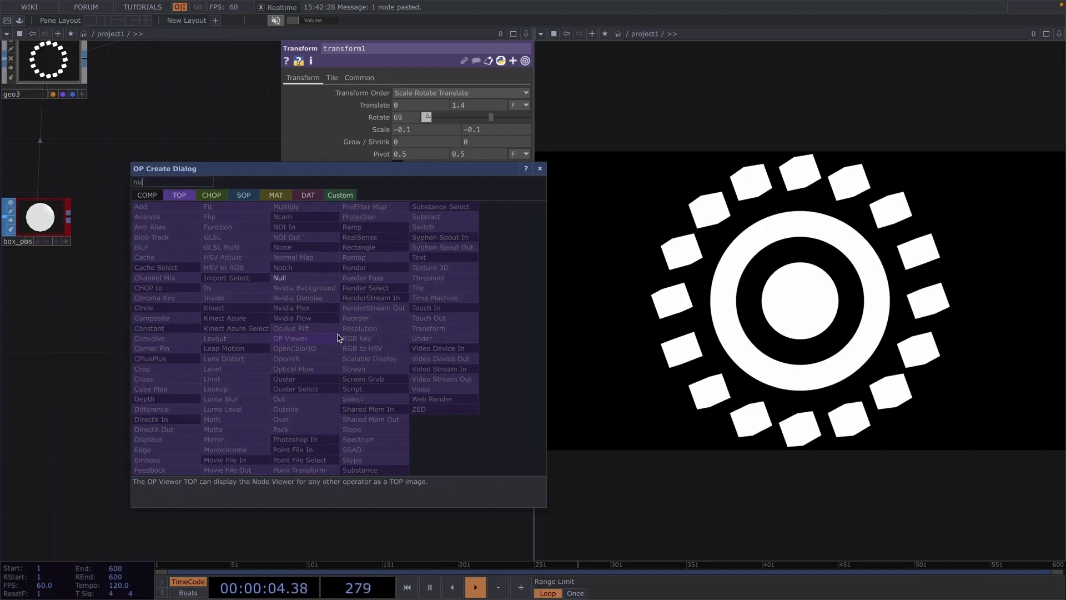
pyautogui.click(324, 280)
pyautogui.click(445, 349)
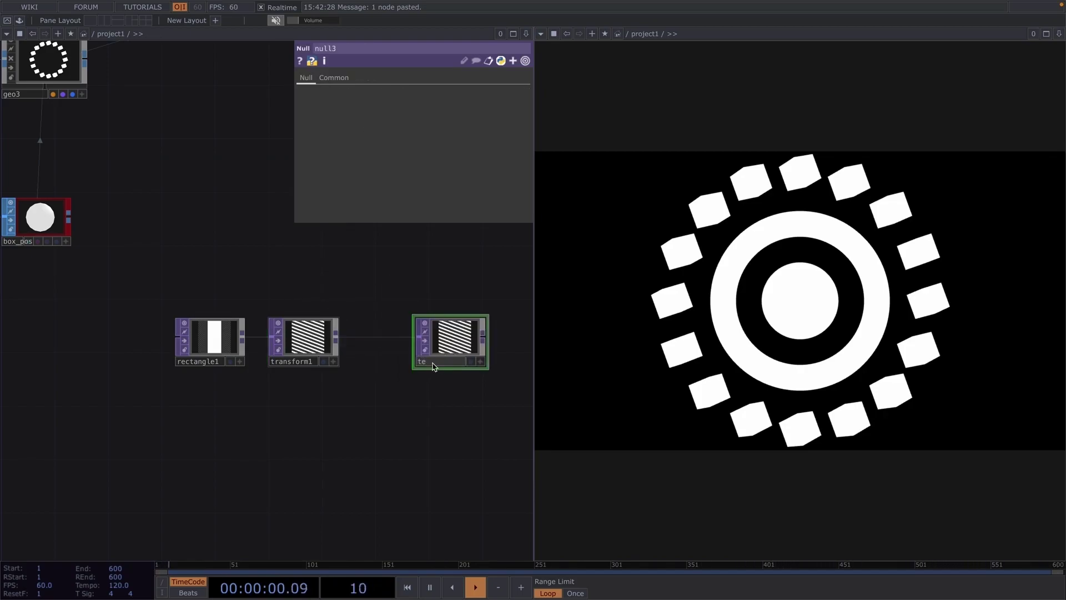
pyautogui.click(434, 361)
pyautogui.write('texture')
pyautogui.press('Return')
# Step: Assign the texture null as the Color Map of the constant1 material
pyautogui.scroll(-3, 428, 366)
pyautogui.moveTo(357, 307); pyautogui.dragTo(244, 309)
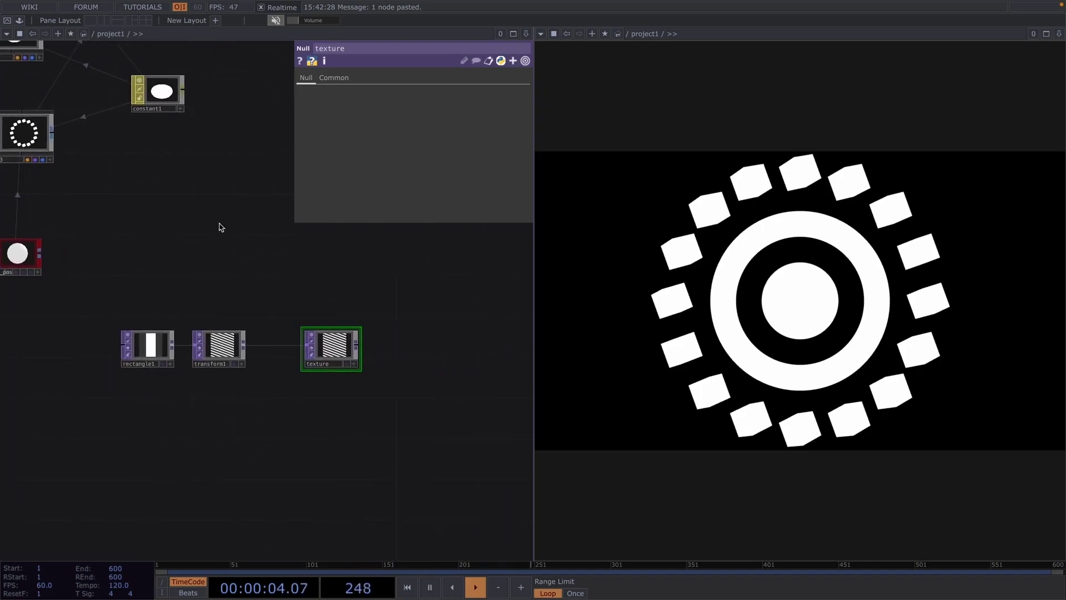
pyautogui.click(170, 95)
pyautogui.moveTo(259, 195); pyautogui.dragTo(155, 190)
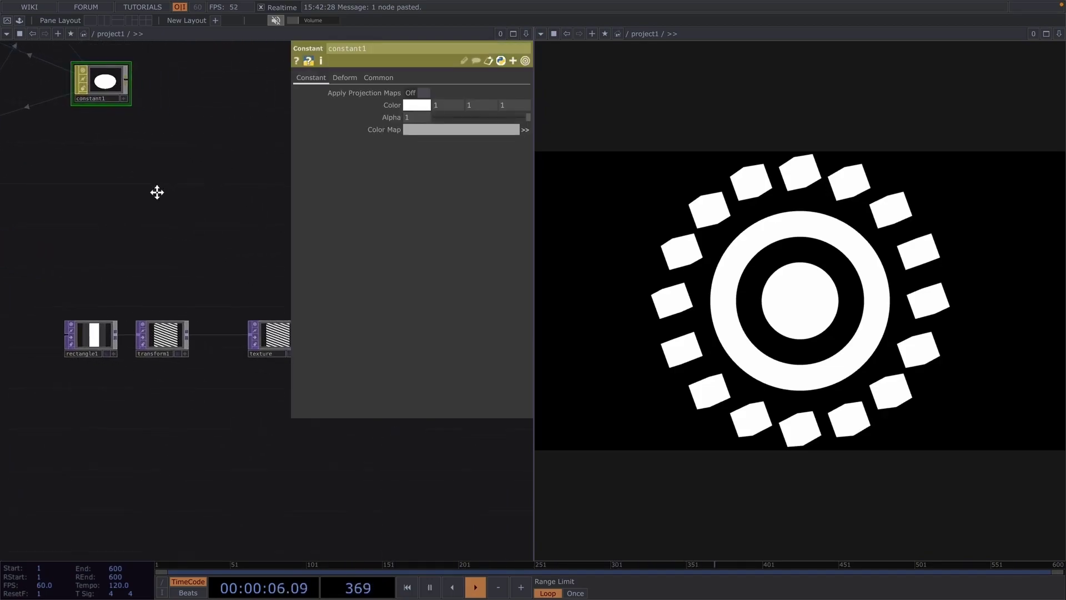
pyautogui.moveTo(221, 336); pyautogui.dragTo(417, 133)
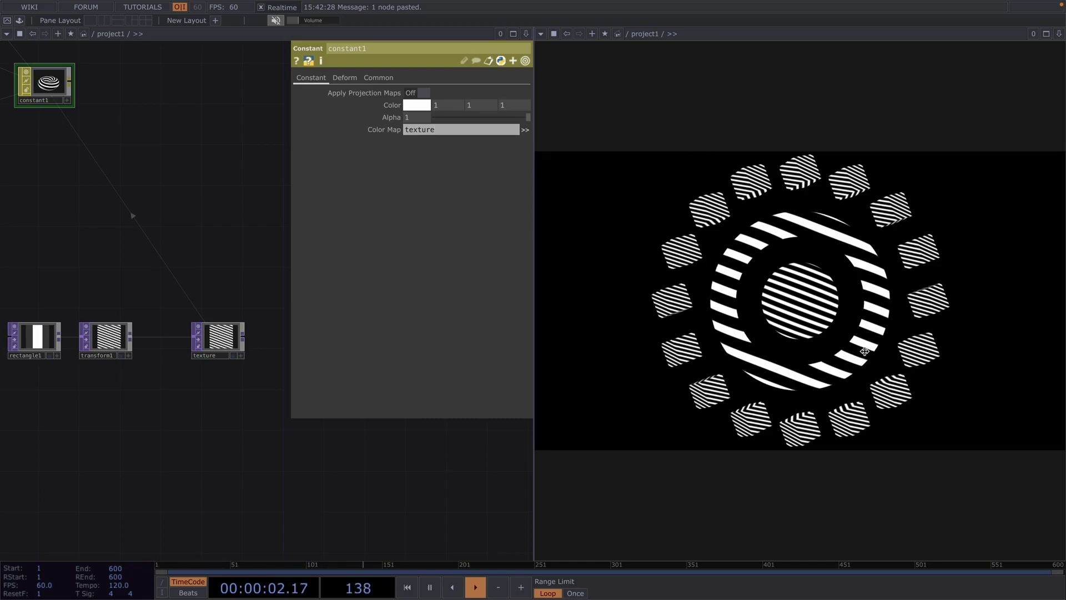
# Step: Move the null1 CHOP farther from the audio node so it sits beneath box_pos
pyautogui.moveTo(156, 399); pyautogui.dragTo(301, 404)
pyautogui.scroll(-4, 189, 402)
pyautogui.scroll(-1, 209, 381)
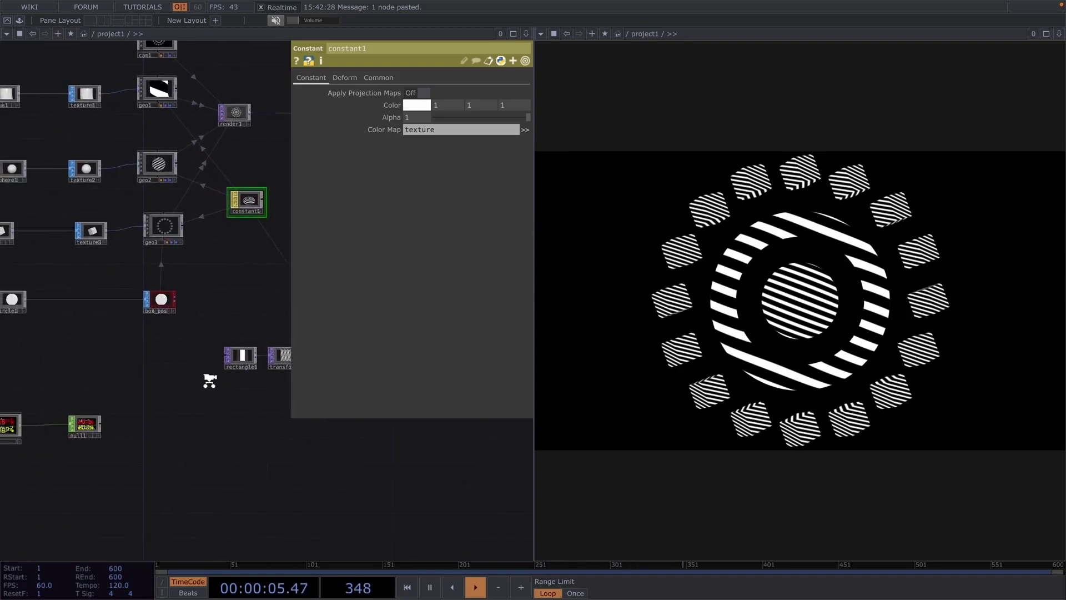
pyautogui.moveTo(126, 428); pyautogui.dragTo(191, 391)
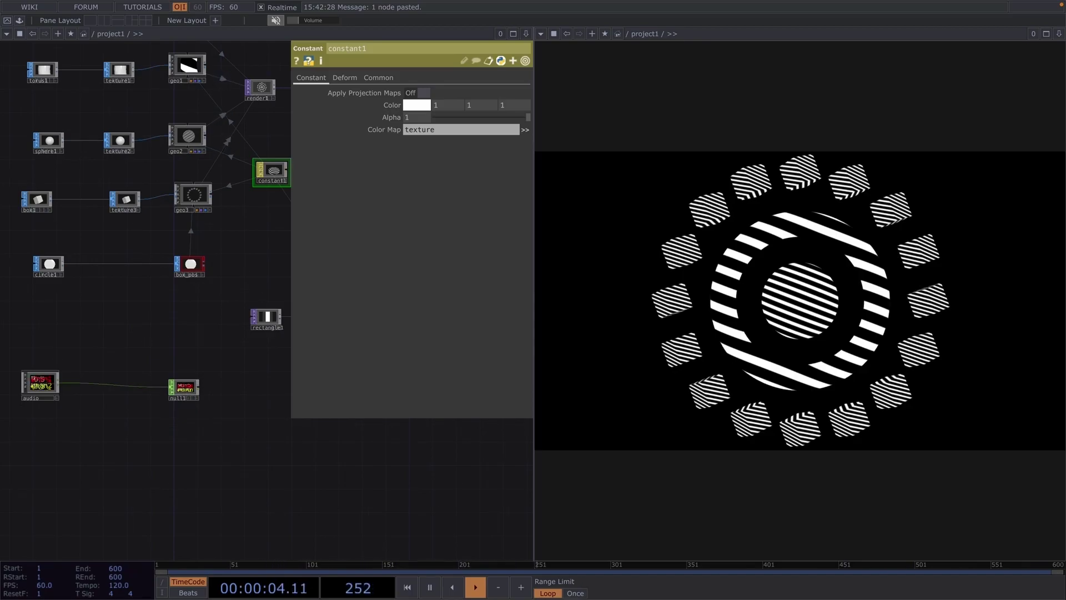
# Step: Load the AudioReactive_Rotation component below the audio node and feed its input from the null1 CHOP placed right after audio
pyautogui.moveTo(516, 282); pyautogui.dragTo(149, 438)
pyautogui.moveTo(230, 433); pyautogui.dragTo(353, 413)
pyautogui.scroll(5, 272, 415)
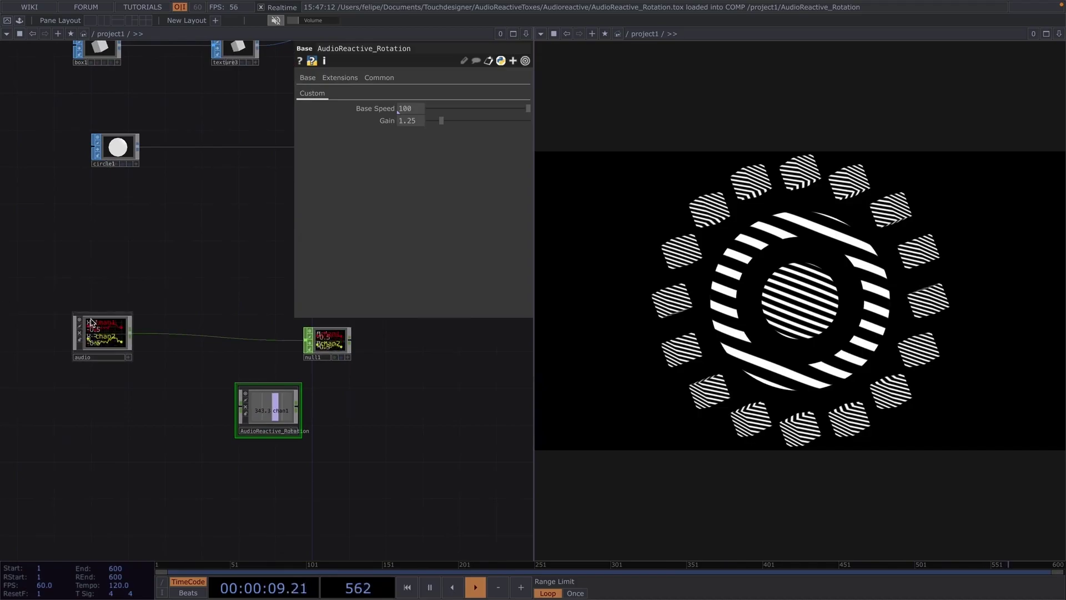
pyautogui.moveTo(131, 333); pyautogui.dragTo(272, 422)
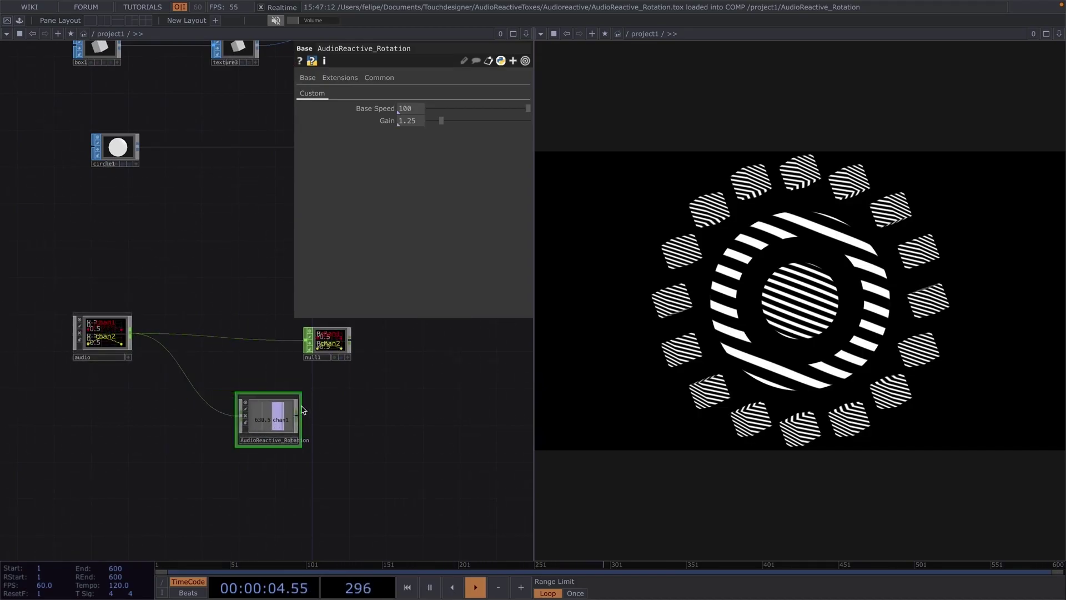
pyautogui.moveTo(327, 349); pyautogui.dragTo(239, 414)
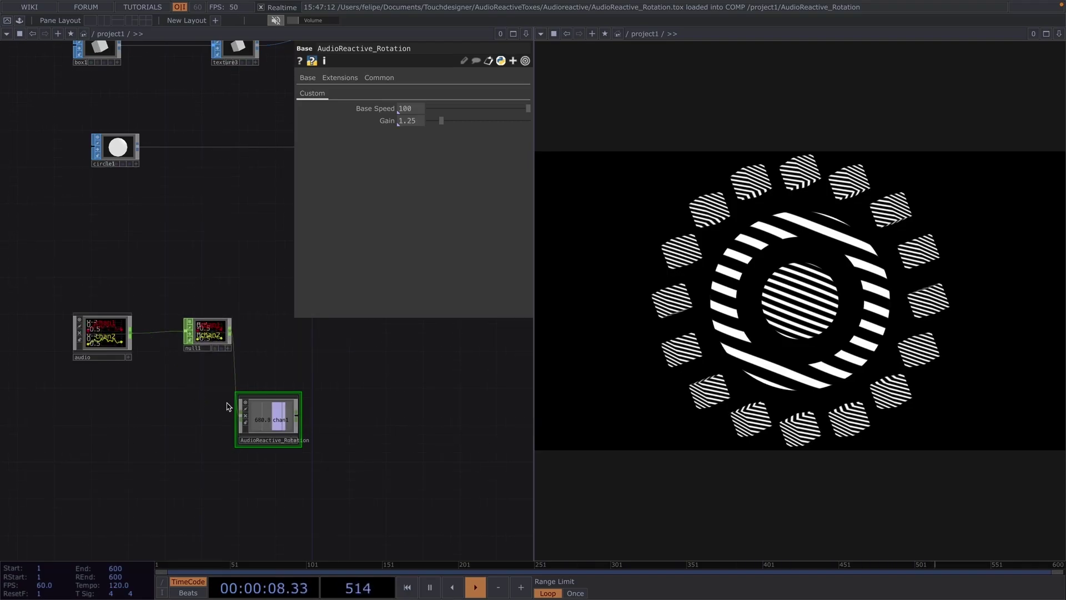
# Step: Add a Null CHOP connected to the output of the AudioReactive_Rotation component
pyautogui.rightClick(300, 419)
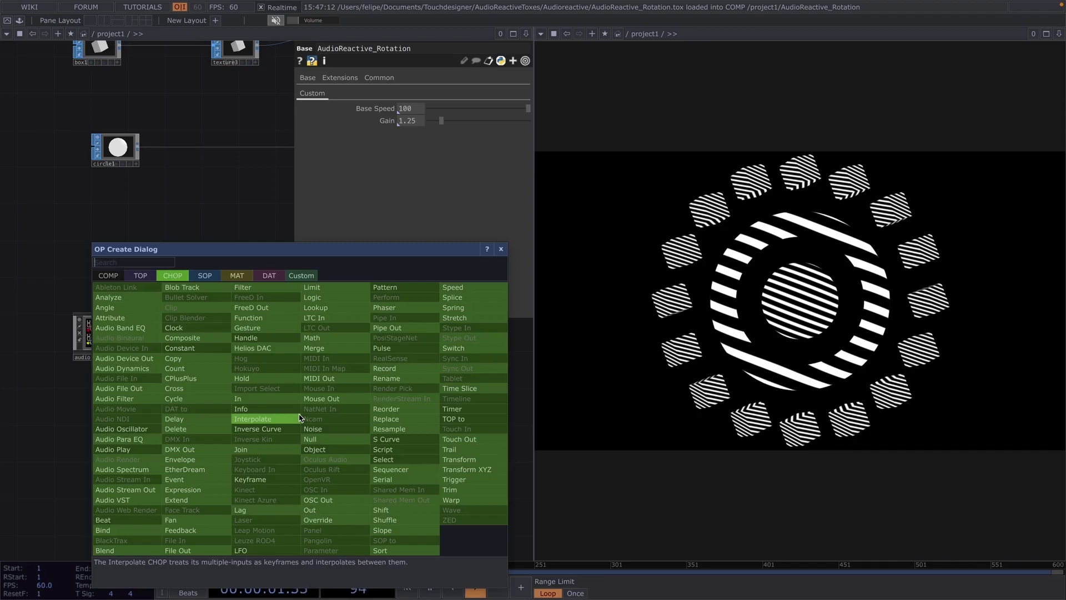
pyautogui.click(309, 439)
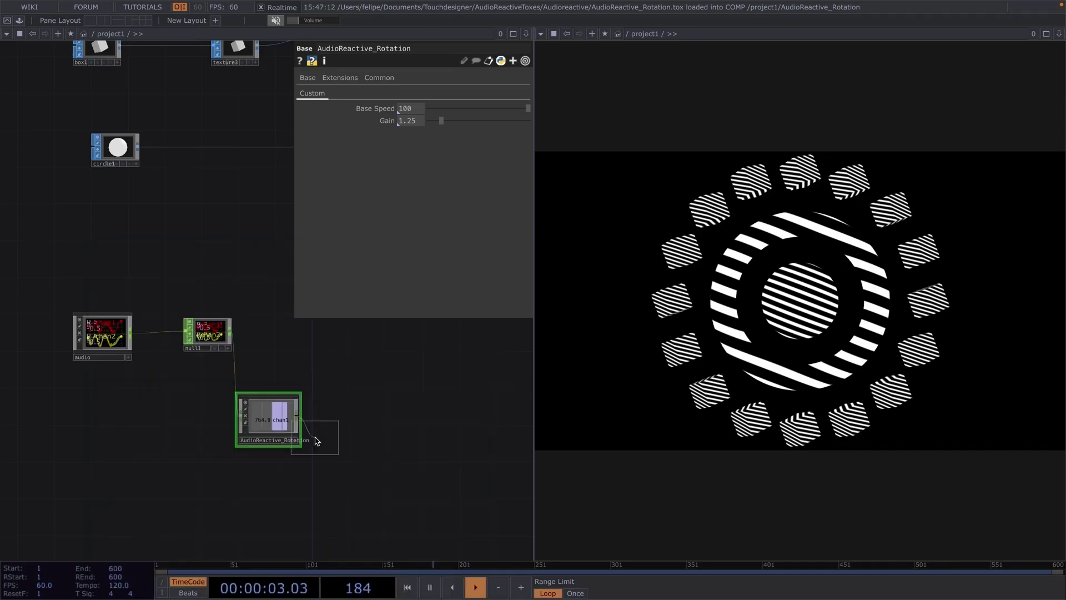
pyautogui.click(365, 420)
pyautogui.scroll(3, 365, 421)
pyautogui.scroll(-1, 362, 423)
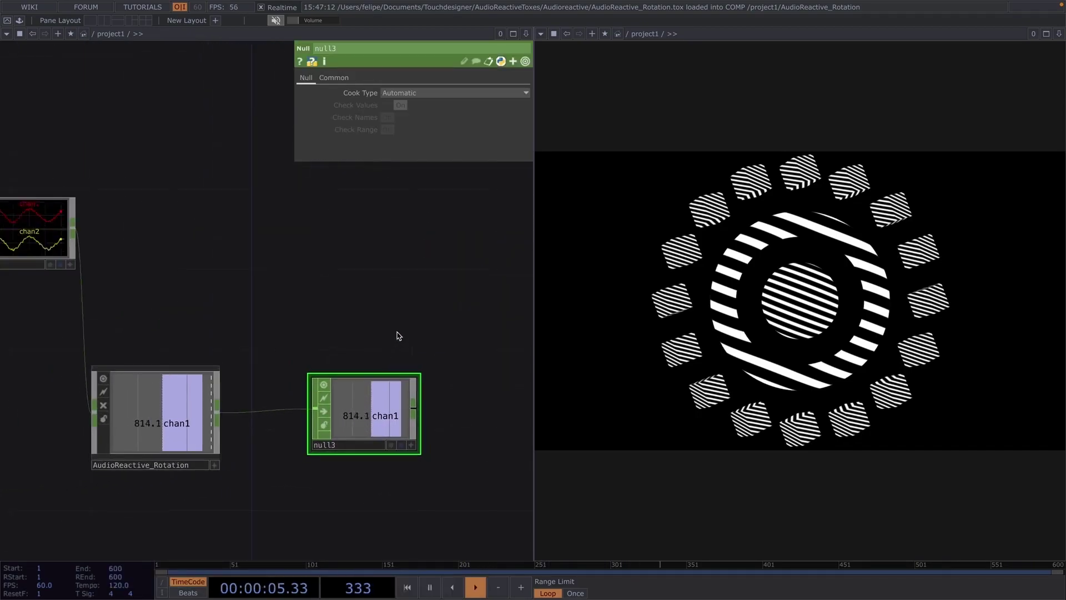
# Step: Rename the Null CHOP after AudioReactive_Rotation to rotation and colour its node yellow
pyautogui.moveTo(399, 335); pyautogui.dragTo(261, 364)
pyautogui.scroll(-1, 285, 377)
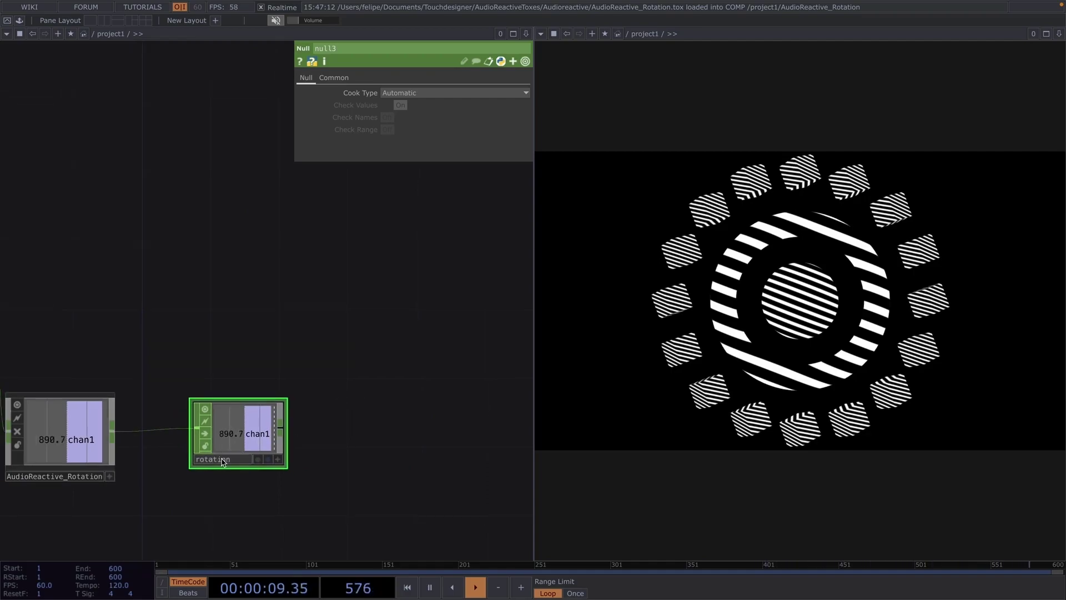
pyautogui.press('Return')
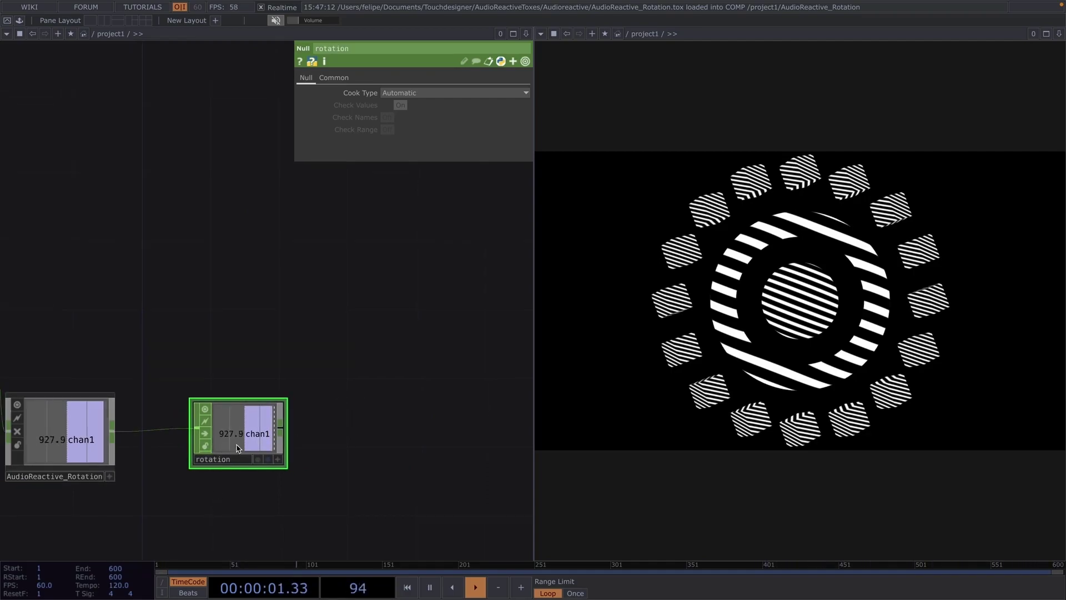
pyautogui.click(38, 532)
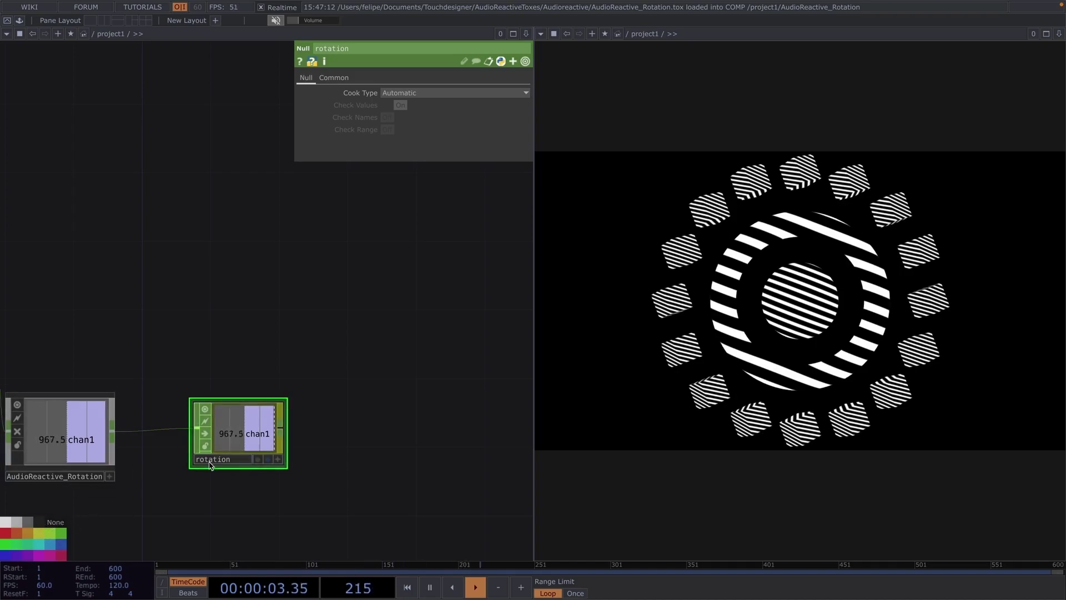
# Step: Place the rotation null beneath the transform1 TOP and export its chan1 channel to transform1's Rotate
pyautogui.scroll(-5, 209, 452)
pyautogui.moveTo(240, 446); pyautogui.dragTo(369, 446)
pyautogui.click(382, 279)
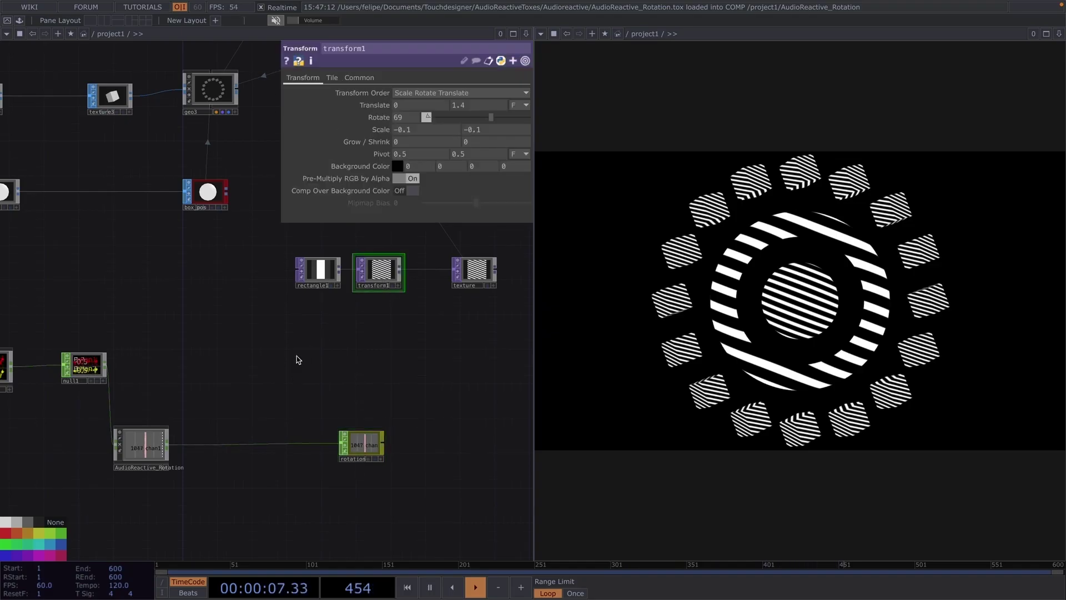
pyautogui.hscroll(5, 166, 386)
pyautogui.moveTo(294, 448); pyautogui.dragTo(406, 117)
pyautogui.click(305, 454)
pyautogui.click(408, 112)
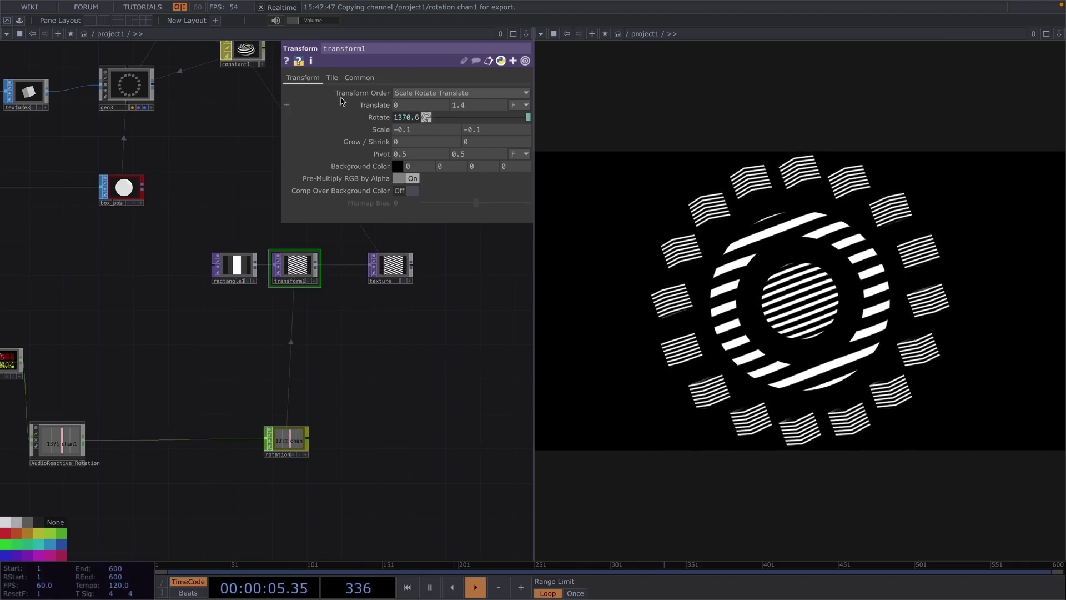
# Step: Mute the project's audio output
pyautogui.moveTo(186, 370); pyautogui.dragTo(281, 357)
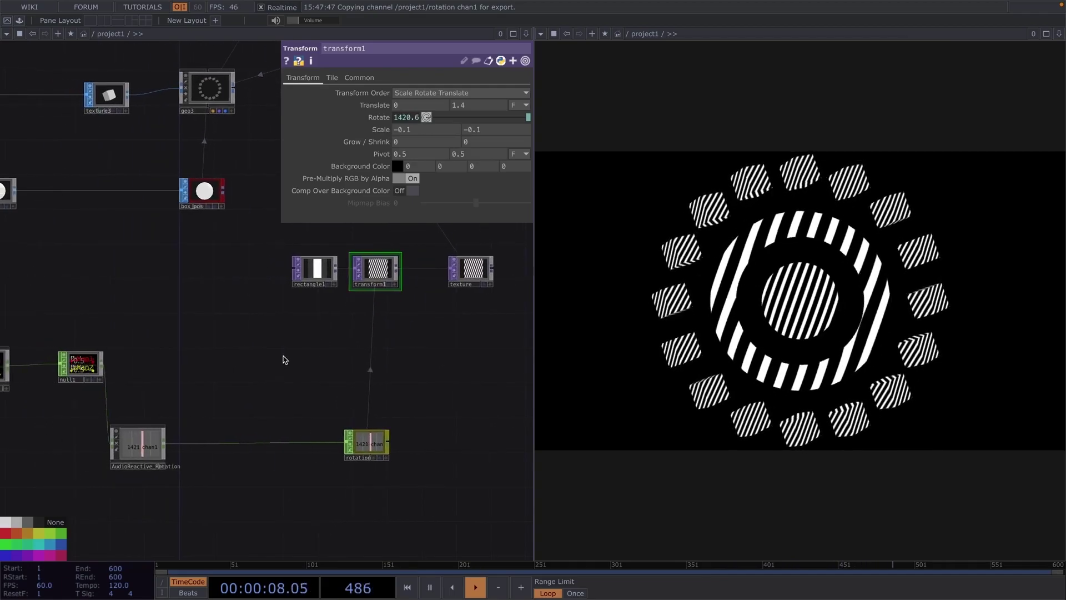
pyautogui.click(276, 21)
pyautogui.moveTo(261, 161); pyautogui.dragTo(365, 253)
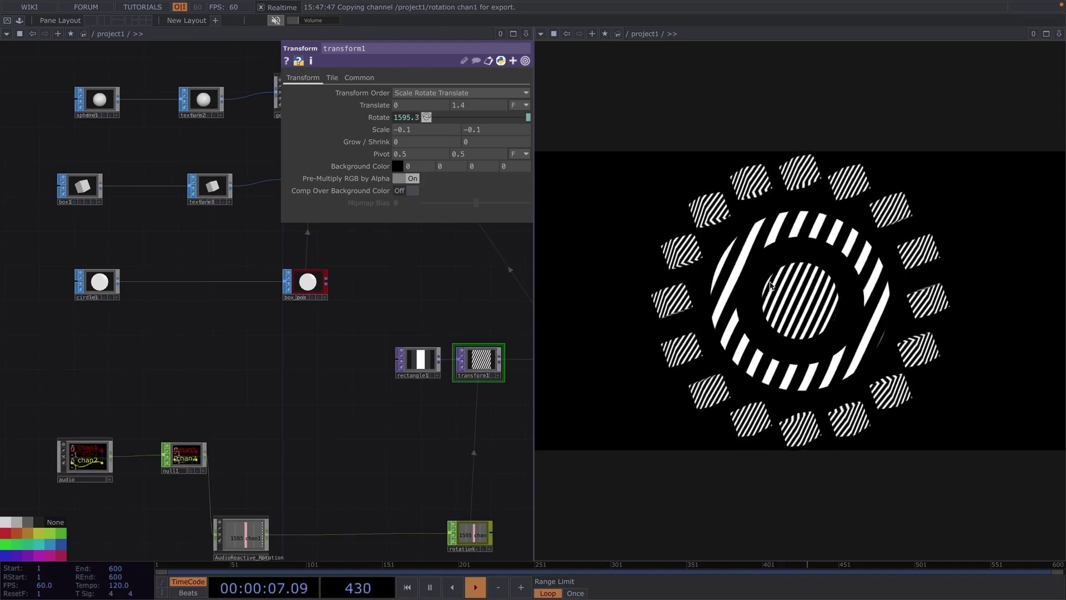
# Step: Set the Texture Type of the torus's texture1 SOP to Equirectangular Outside (Spherical Polar)
pyautogui.moveTo(389, 319); pyautogui.dragTo(414, 453)
pyautogui.click(219, 138)
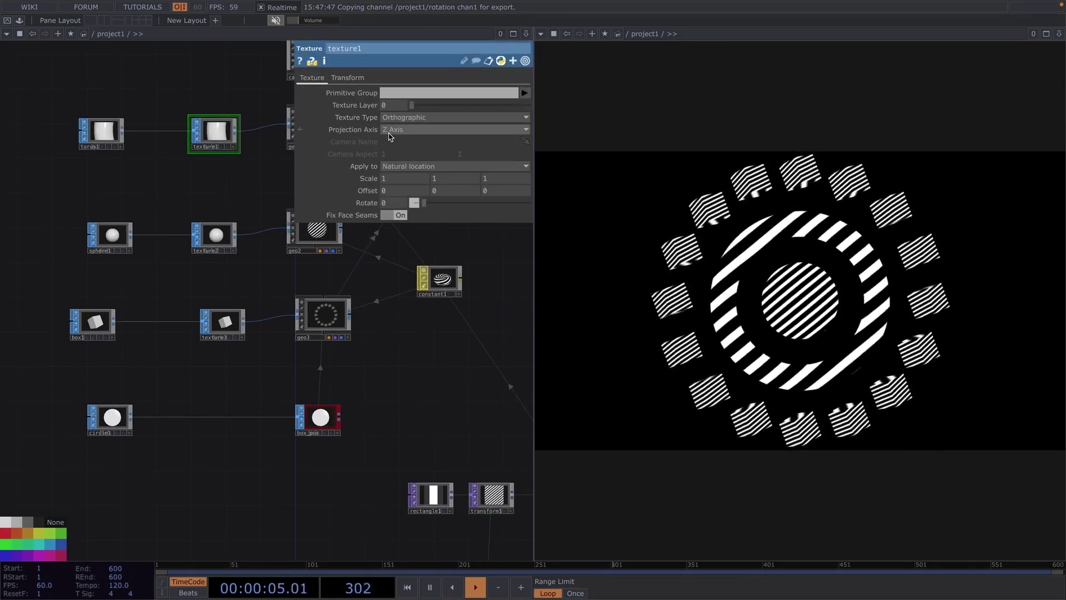
pyautogui.click(225, 236)
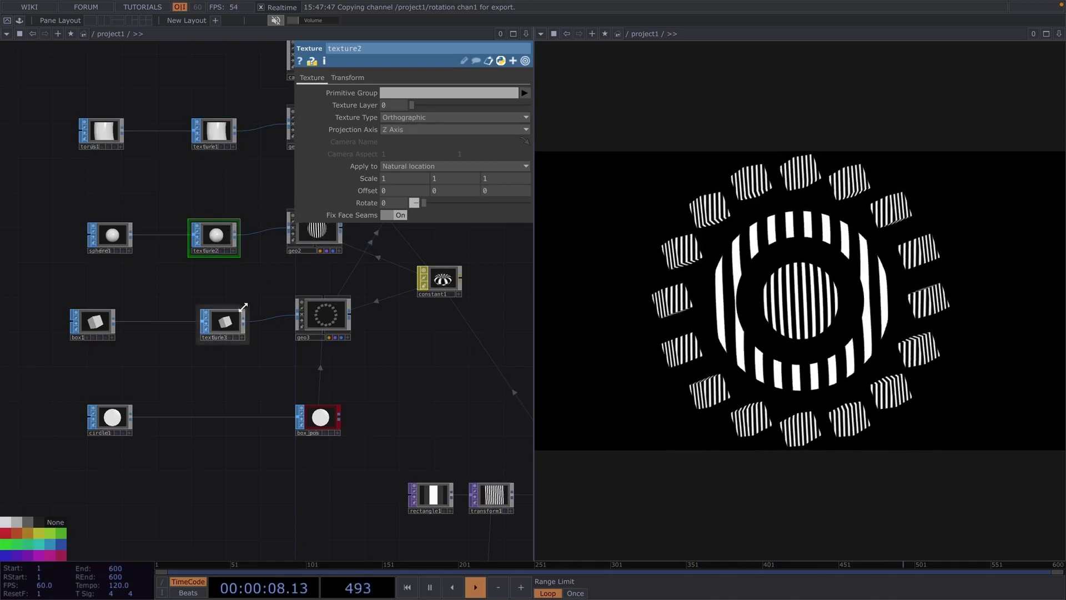
pyautogui.click(222, 137)
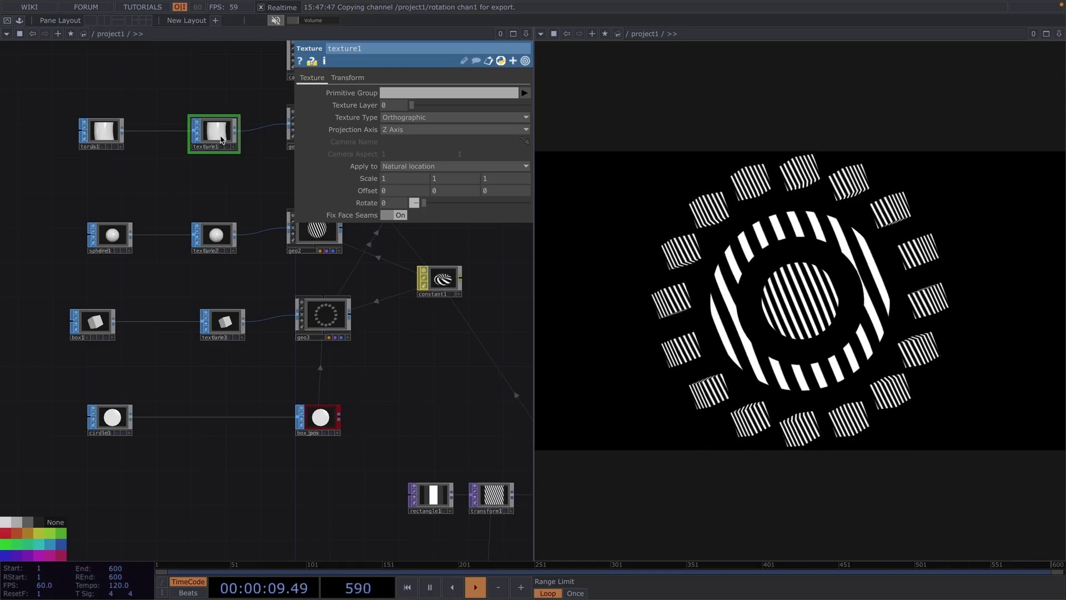
pyautogui.click(403, 118)
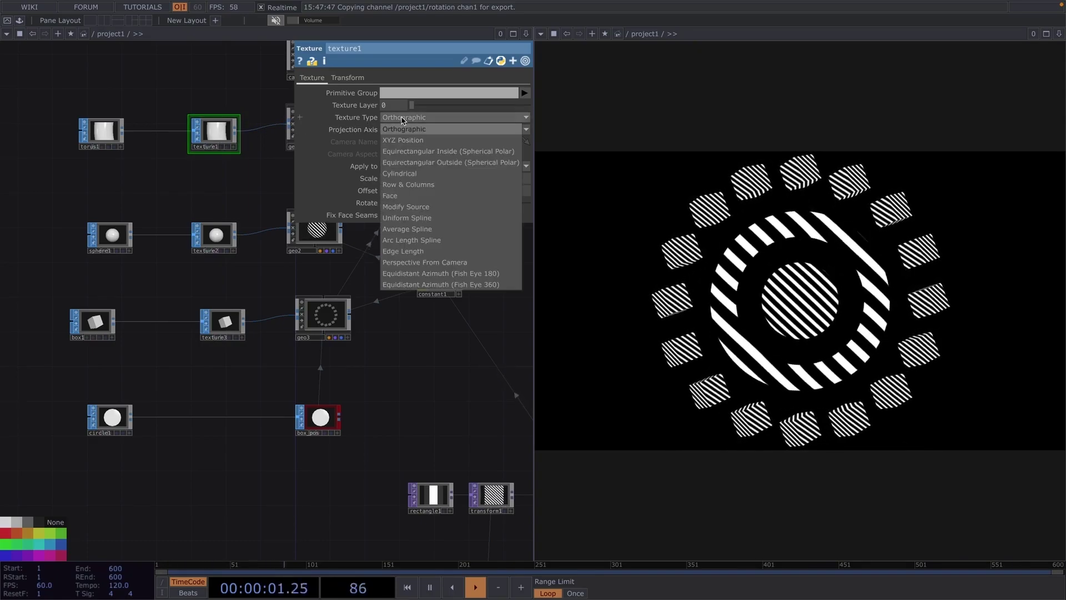
pyautogui.click(413, 163)
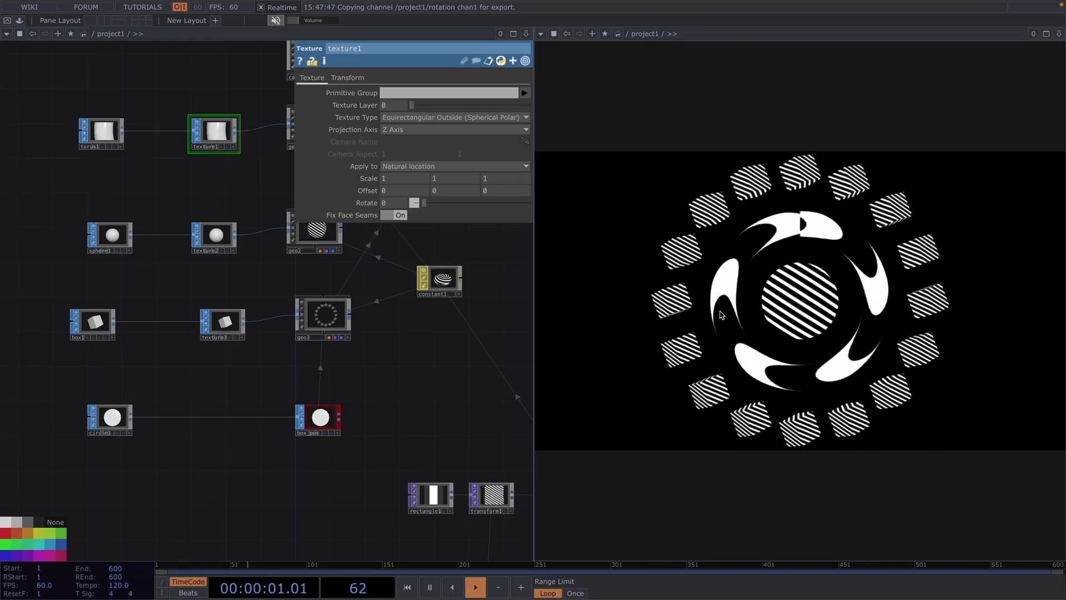
# Step: Move the texture null farther from transform1 and insert a Mirror TOP on the wire between them
pyautogui.scroll(5, 404, 321)
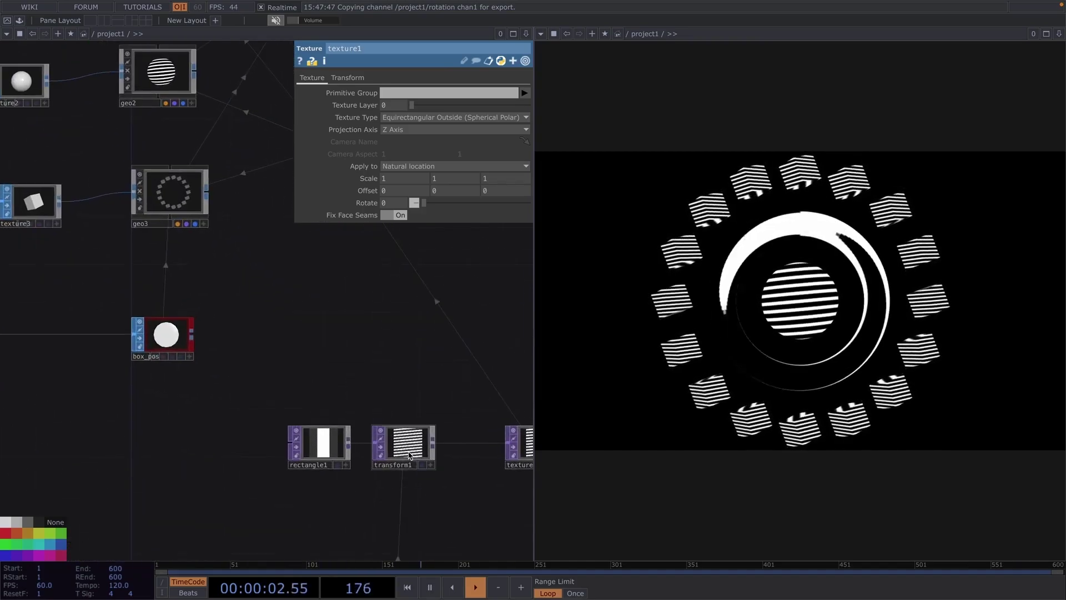
pyautogui.moveTo(331, 346); pyautogui.dragTo(161, 271)
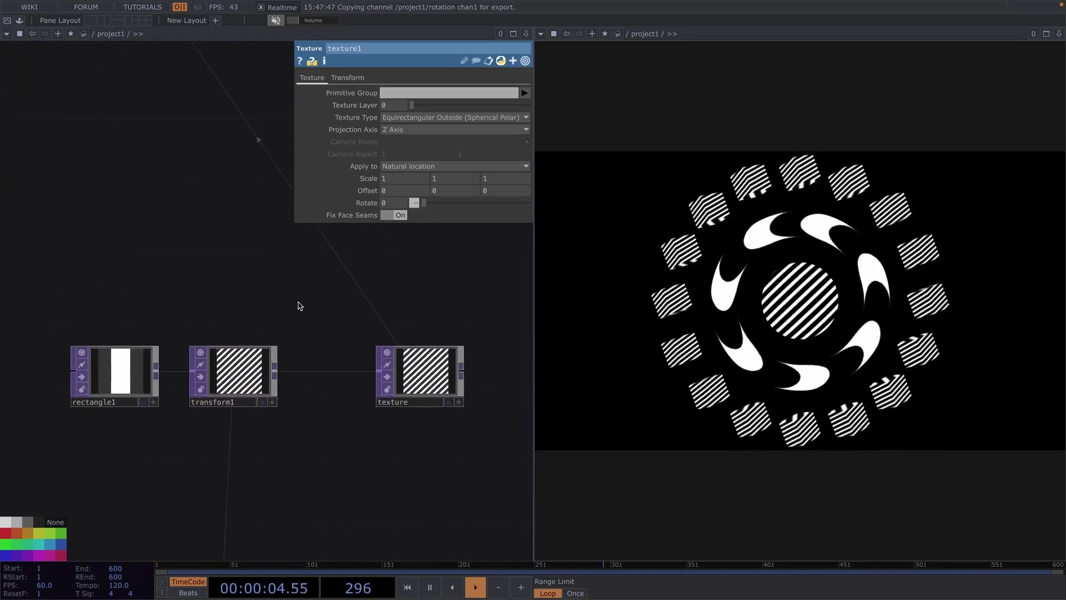
pyautogui.moveTo(300, 304); pyautogui.dragTo(245, 305)
pyautogui.moveTo(384, 386); pyautogui.dragTo(470, 385)
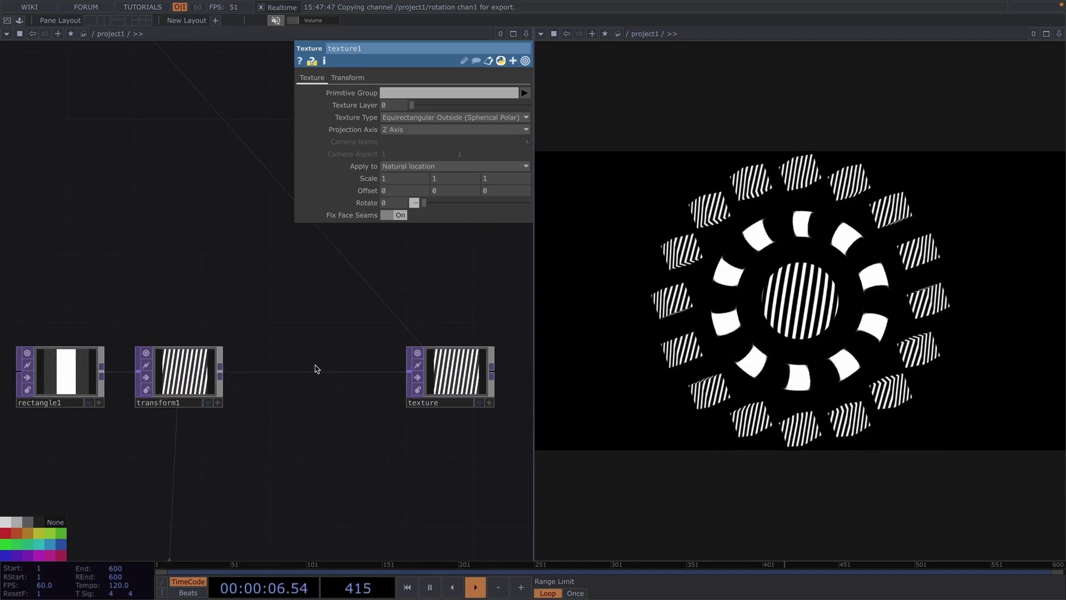
pyautogui.rightClick(301, 371)
pyautogui.click(319, 361)
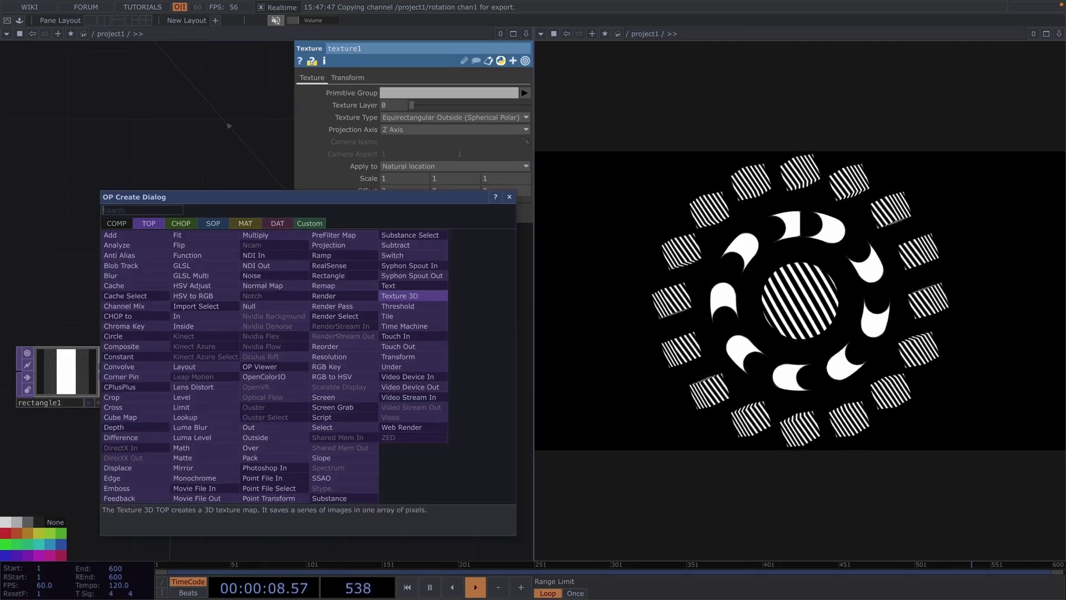
pyautogui.write('mi')
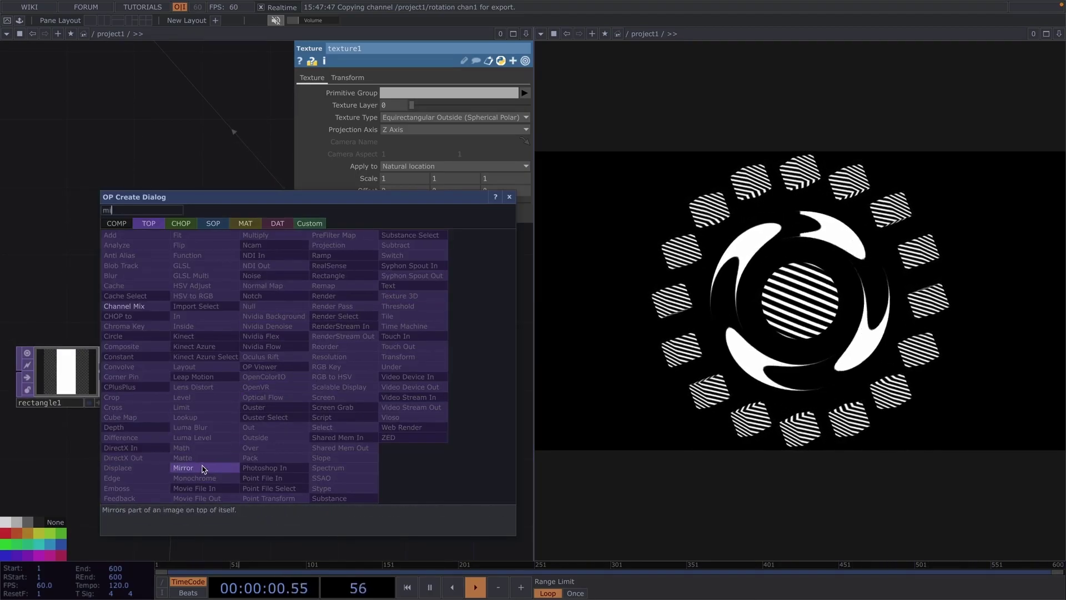
pyautogui.click(184, 468)
pyautogui.click(316, 374)
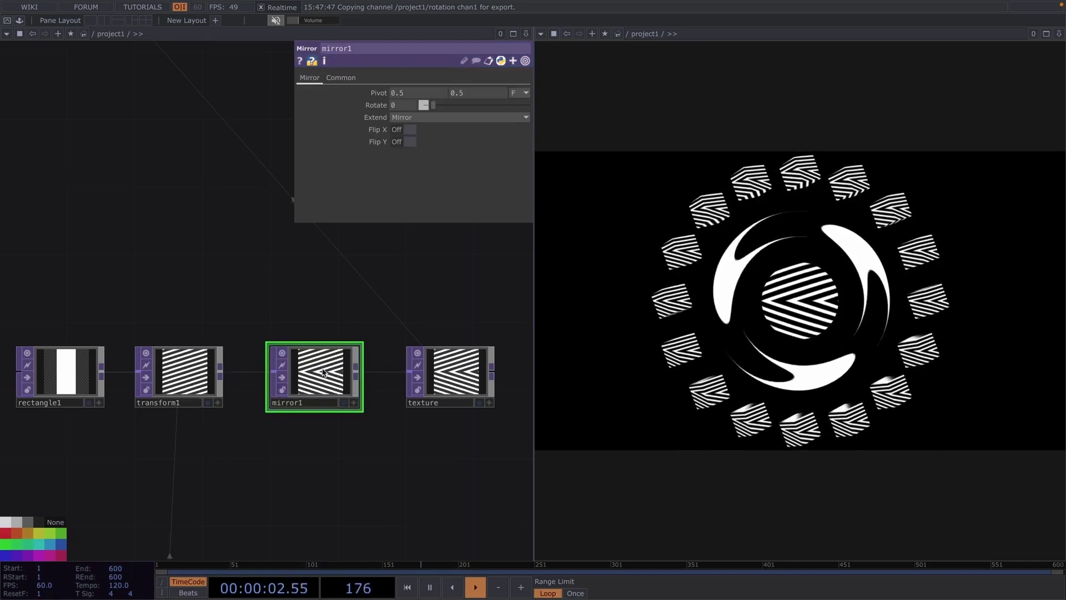
# Step: Set the mirror1 TOP's Rotate to 90
pyautogui.click(413, 106)
pyautogui.write('90')
pyautogui.press('Return')
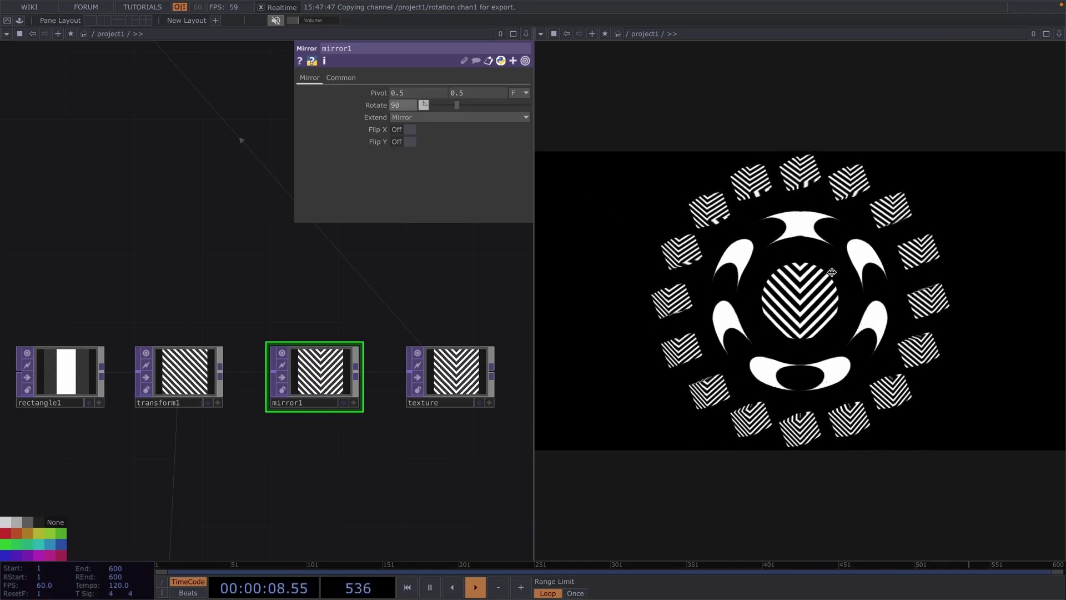
# Step: Set the Texture Type of the sphere's texture2 SOP to Cylindrical, leaving Rotate at 0 after trying a rotation
pyautogui.moveTo(241, 285); pyautogui.dragTo(343, 320)
pyautogui.scroll(-5, 300, 293)
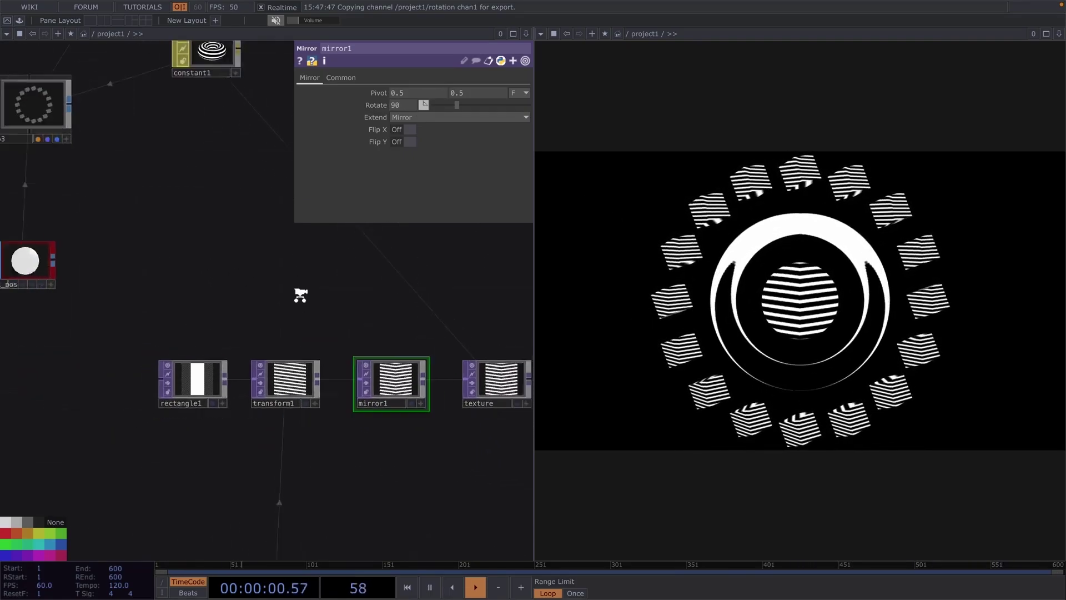
pyautogui.scroll(-1, 300, 292)
pyautogui.moveTo(210, 300); pyautogui.dragTo(283, 346)
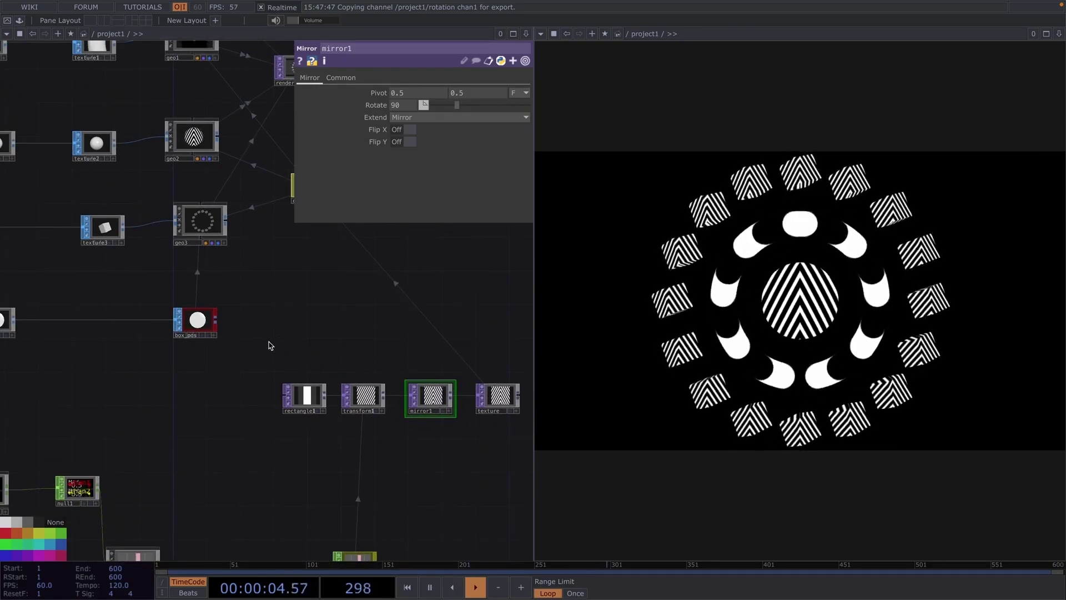
pyautogui.moveTo(302, 317); pyautogui.dragTo(388, 353)
pyautogui.moveTo(245, 326); pyautogui.dragTo(280, 371)
pyautogui.click(222, 229)
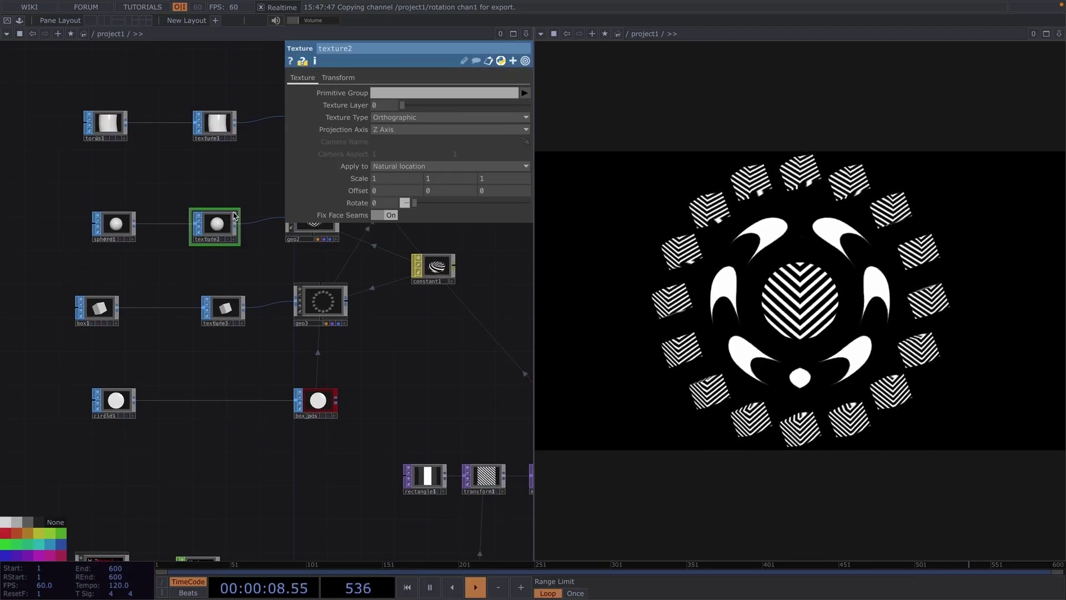
pyautogui.click(417, 117)
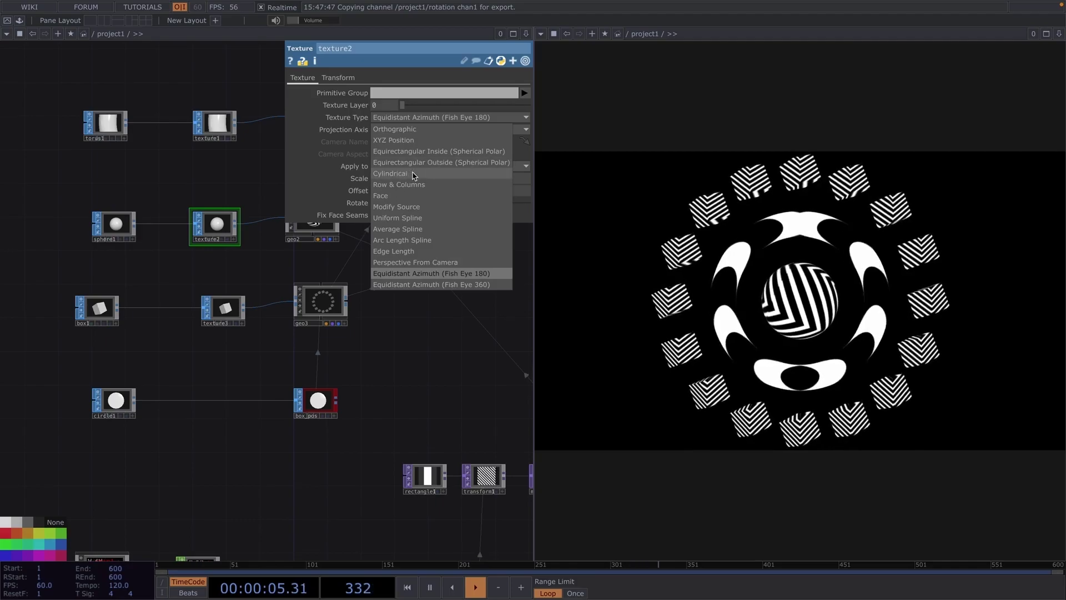
pyautogui.click(413, 174)
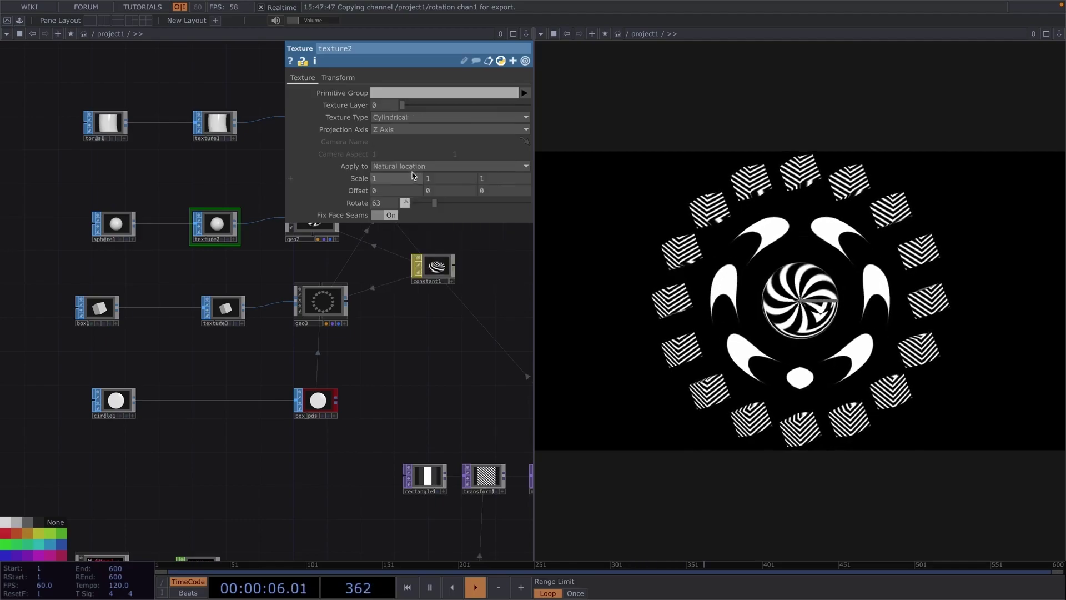
pyautogui.moveTo(434, 202); pyautogui.dragTo(389, 202)
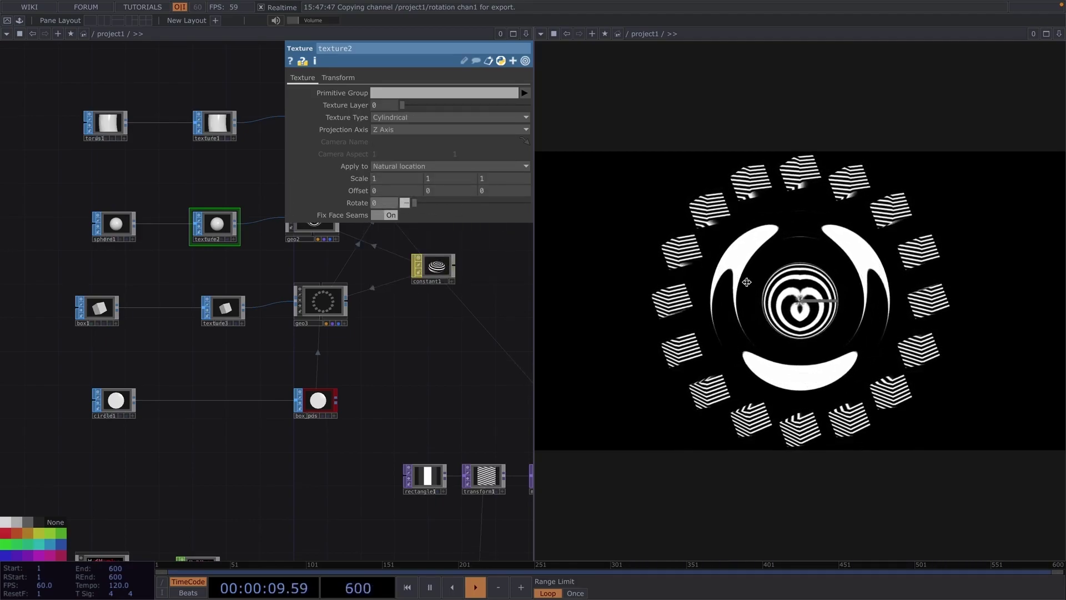
# Step: Try the Y Axis projection on texture2 and settle on X Axis as its Projection Axis
pyautogui.click(383, 129)
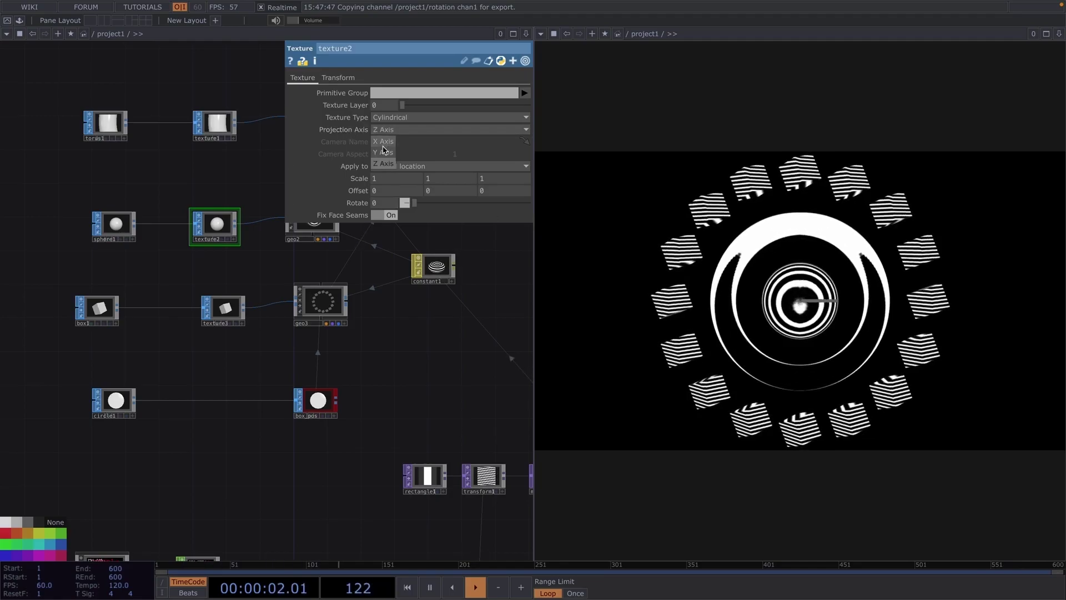
pyautogui.click(383, 153)
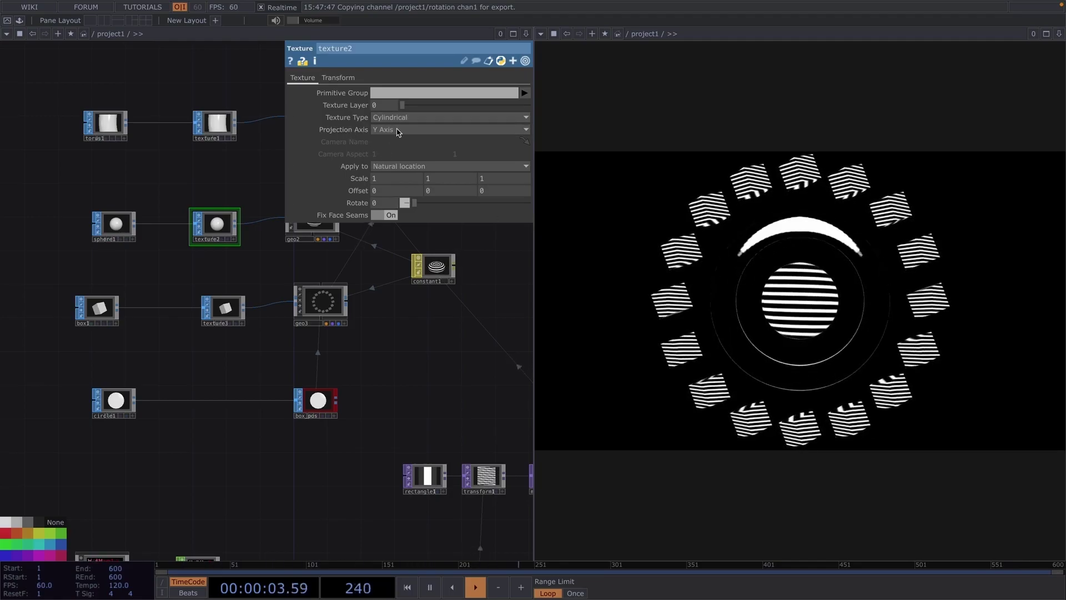
pyautogui.click(398, 129)
pyautogui.click(387, 141)
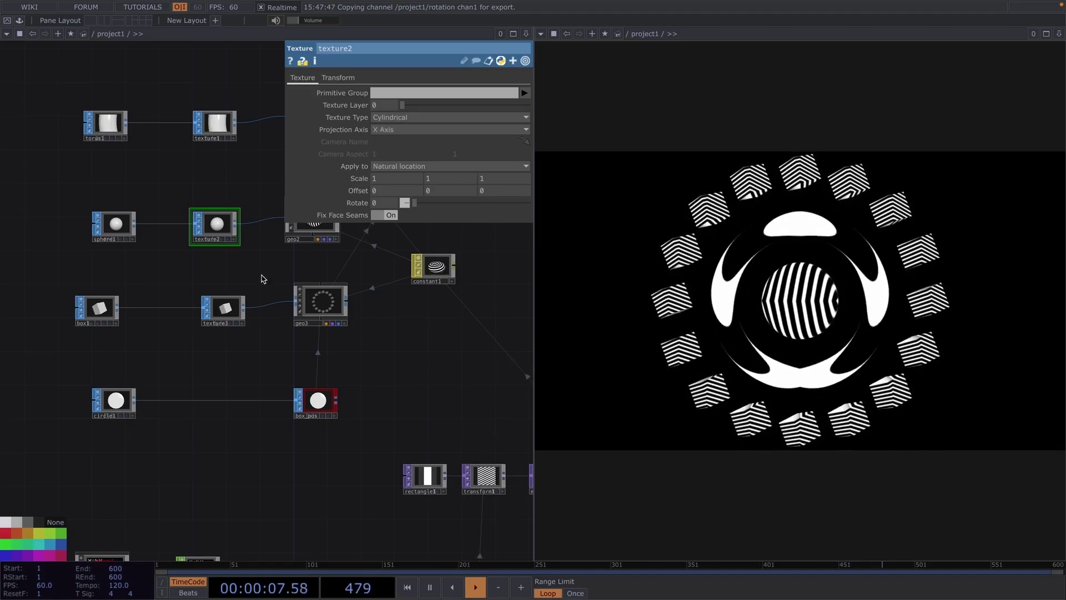
# Step: Set the Texture Type of the box's texture3 SOP to Row & Columns and hide its parameters
pyautogui.click(234, 306)
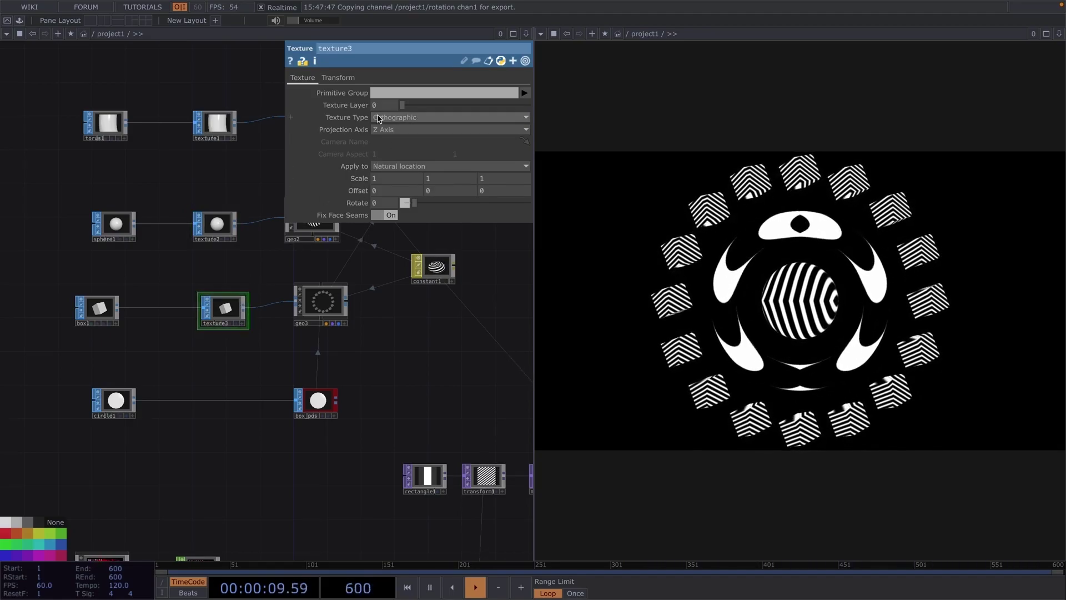
pyautogui.click(399, 117)
pyautogui.click(413, 185)
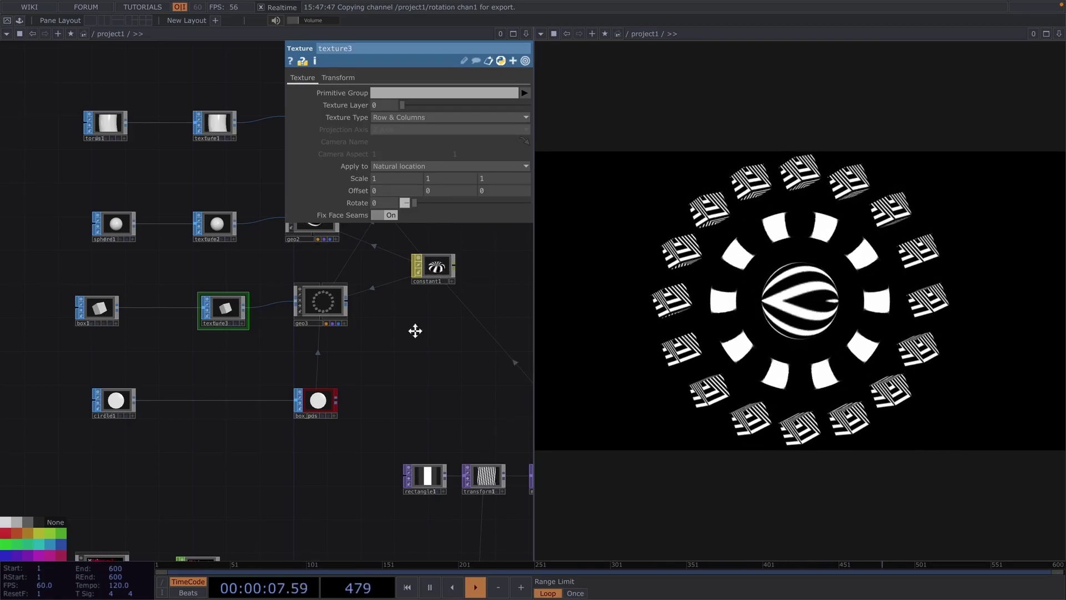
pyautogui.moveTo(416, 331); pyautogui.dragTo(338, 298)
pyautogui.scroll(-2, 336, 305)
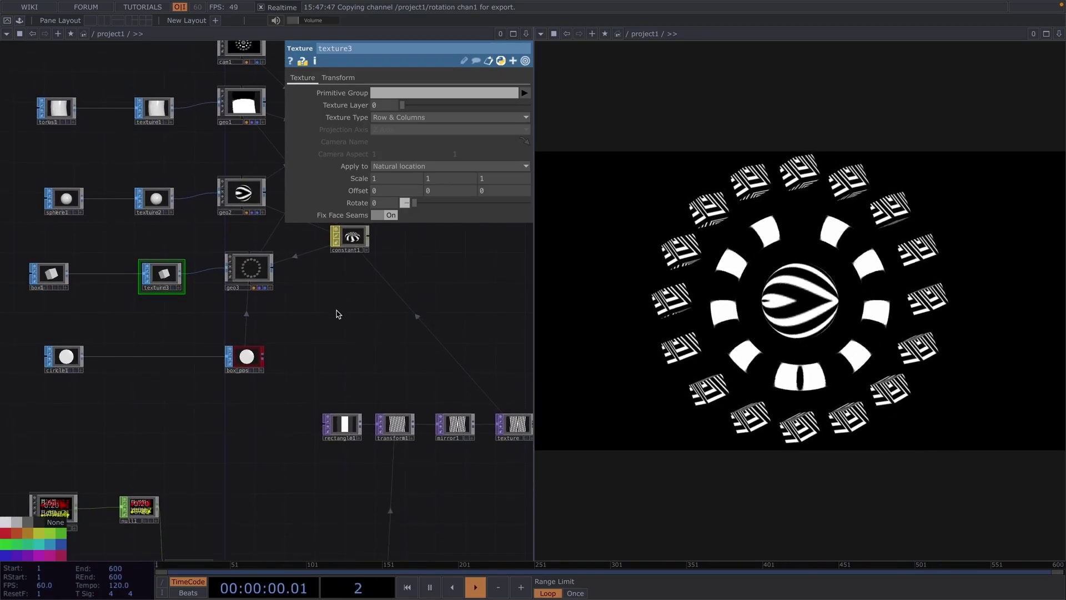
pyautogui.press('p')
pyautogui.press('h')
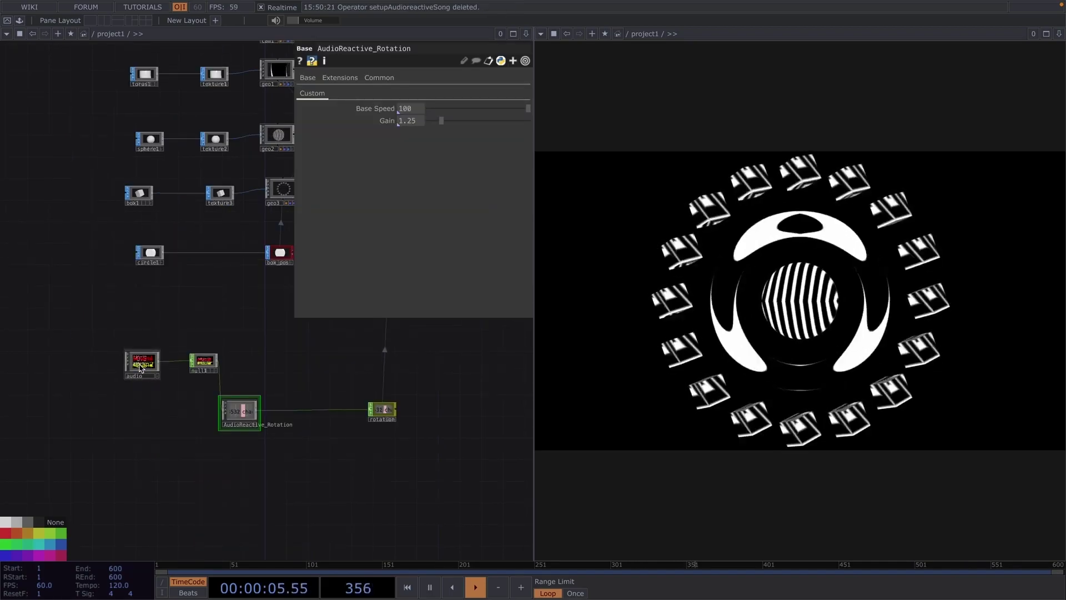
# Step: Paste the setupAudioreactiveSong component inside the audio component and run its SetUp with Beauty_in_Chaos as the SongChop
pyautogui.doubleClick(141, 365)
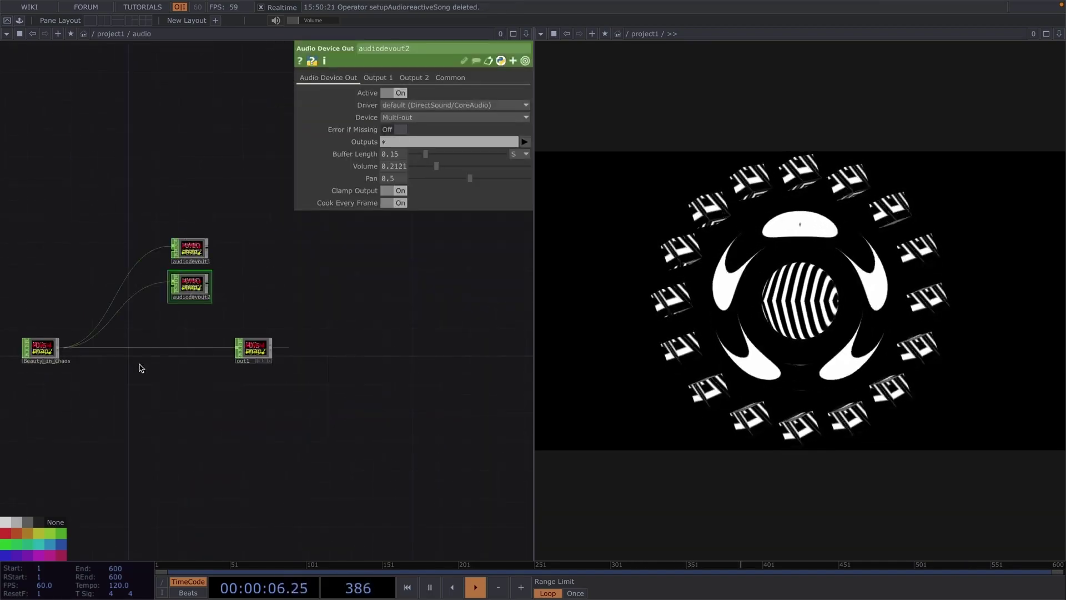
pyautogui.moveTo(114, 421)
pyautogui.mouseDown()
pyautogui.moveTo(147, 399)
pyautogui.moveTo(103, 408)
pyautogui.mouseUp()
pyautogui.hotkey('ctrl', 'v')
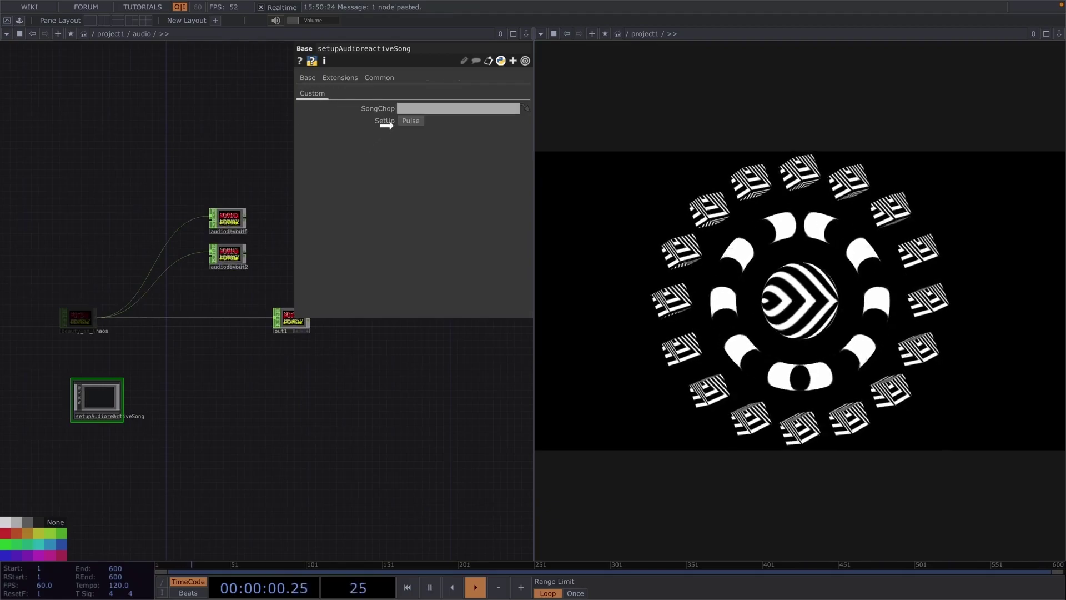
pyautogui.moveTo(386, 126); pyautogui.dragTo(422, 109)
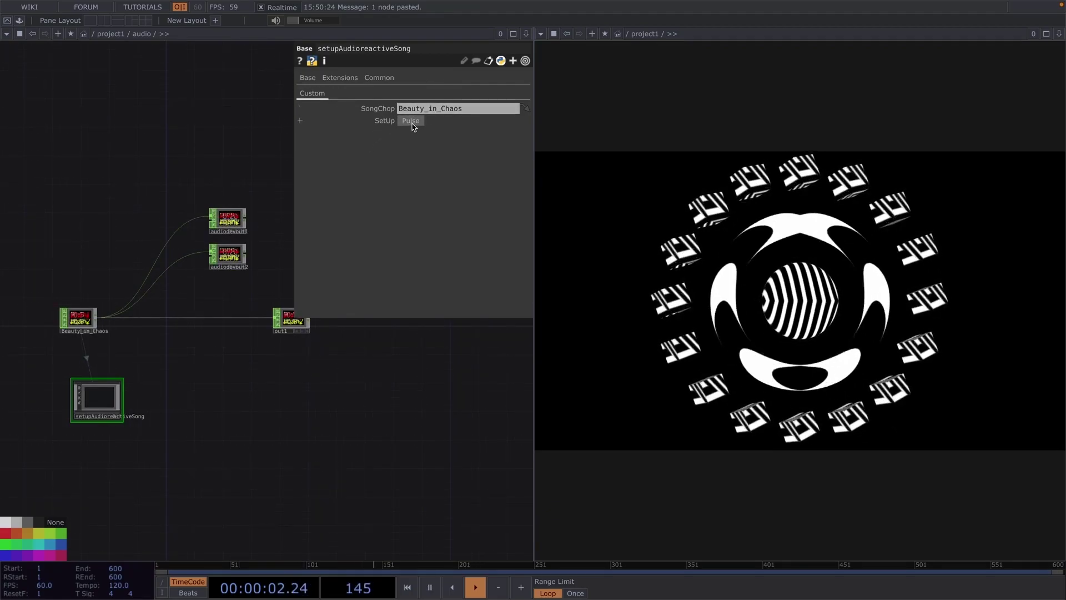
pyautogui.click(411, 121)
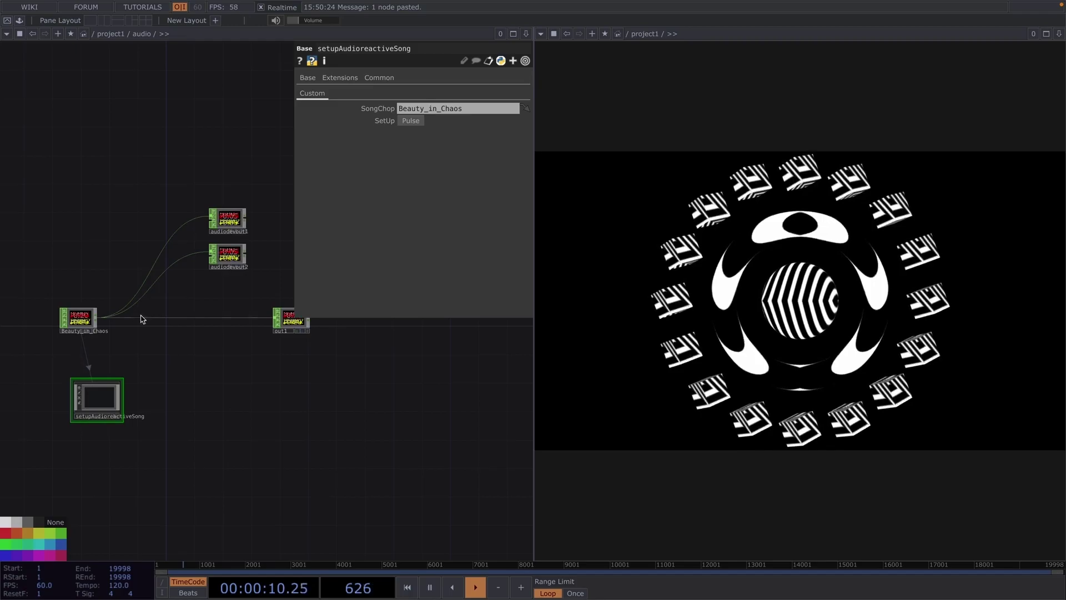
# Step: Check the Play Mode of the Beauty_in_Chaos Audio File In CHOP and return to the project1 network overview
pyautogui.click(80, 317)
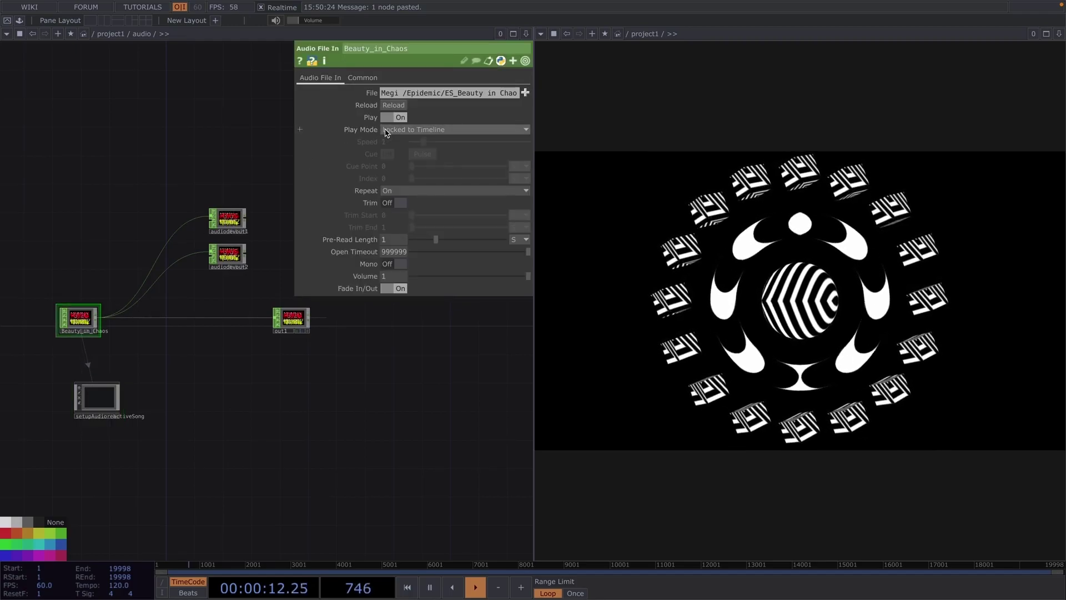
pyautogui.press('p')
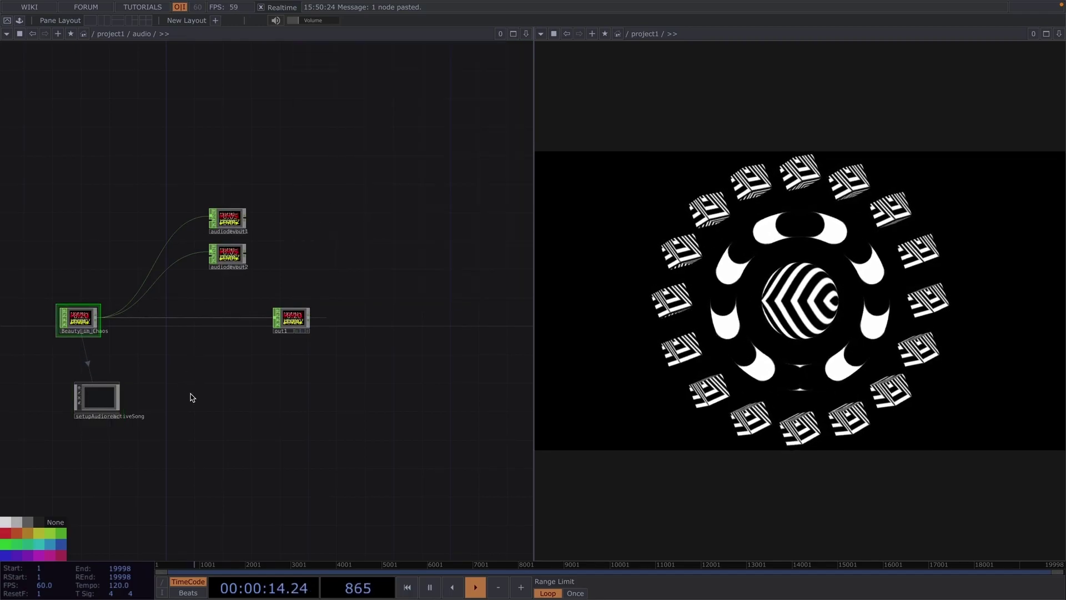
pyautogui.scroll(-6, 191, 396)
pyautogui.scroll(-5, 190, 394)
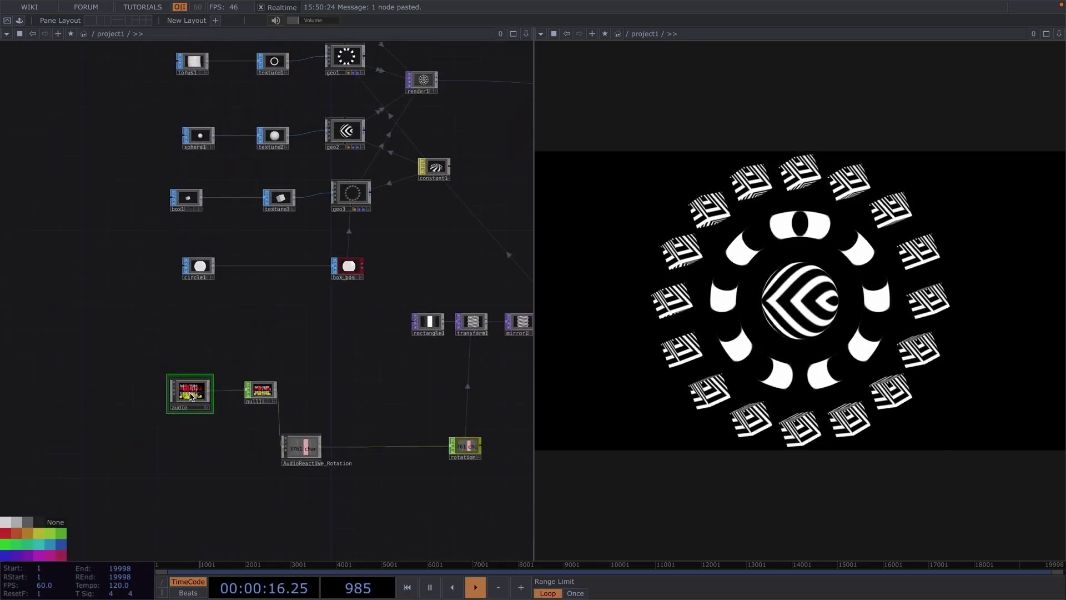
pyautogui.moveTo(347, 376); pyautogui.dragTo(202, 411)
pyautogui.scroll(-1, 203, 414)
pyautogui.scroll(-2, 202, 413)
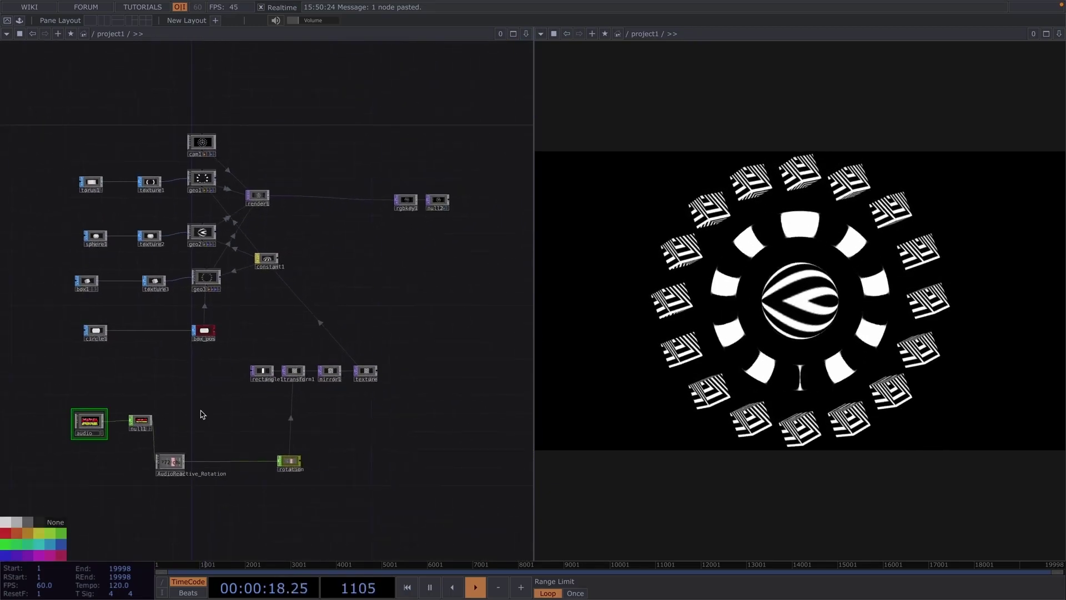
pyautogui.moveTo(354, 423); pyautogui.dragTo(371, 408)
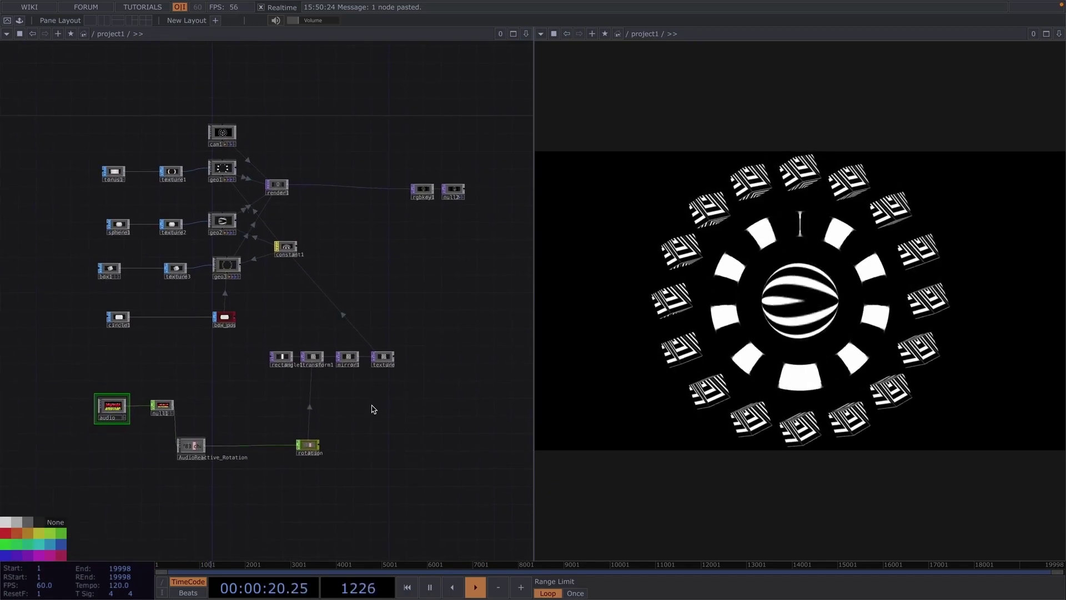